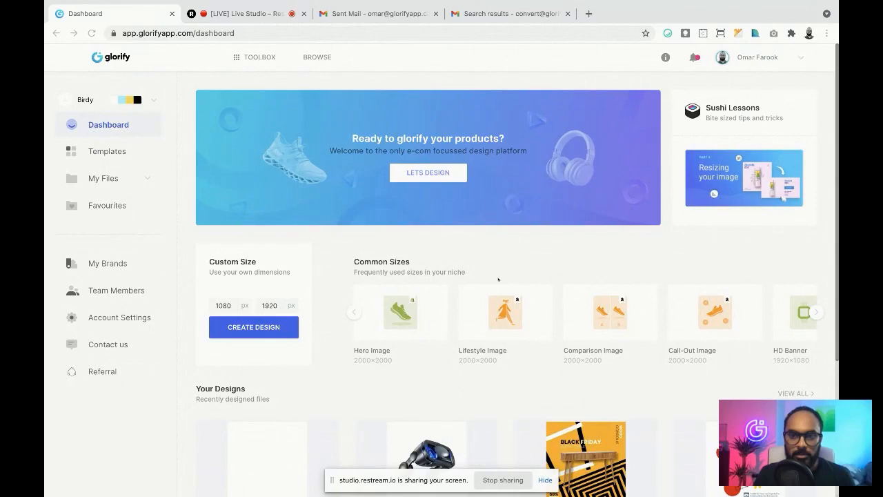
Create a new HD Banner design from the common sizes and open the Mockup Objects library
{"action": "left_click", "coordinate": [816, 313]}
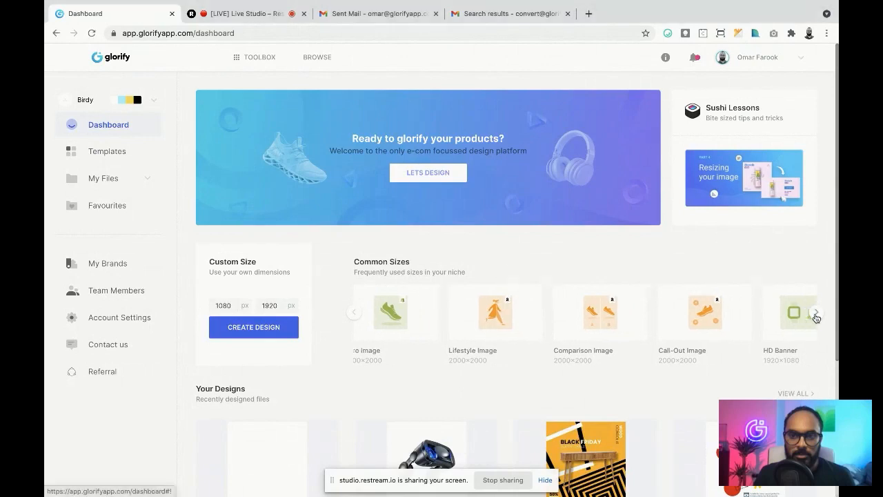
{"action": "left_click", "coordinate": [714, 318]}
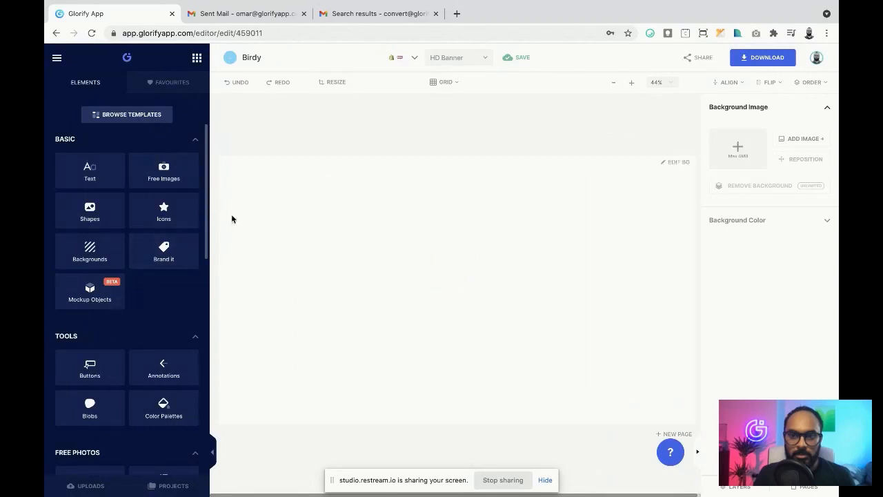
{"action": "left_click", "coordinate": [108, 299]}
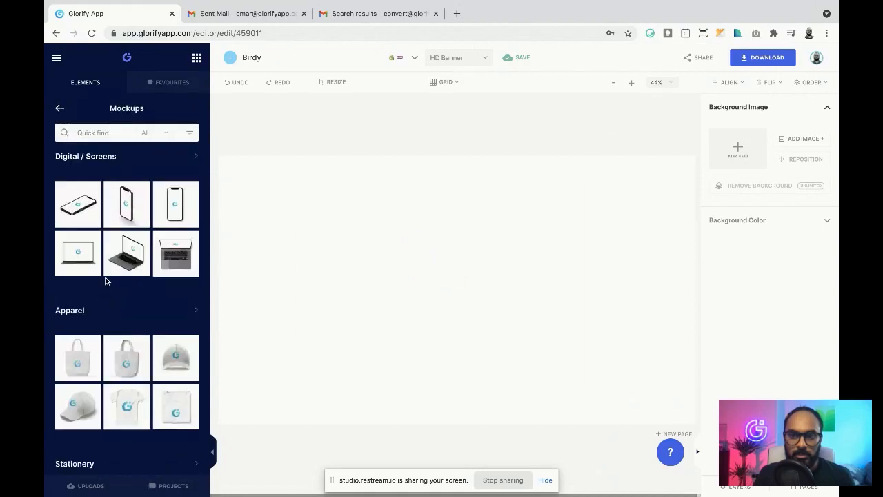
Open the Digital / Screens mockup category and filter it to Front views
{"action": "scroll", "coordinate": [106, 281], "scroll_direction": "down", "scroll_amount": 5}
{"action": "scroll", "coordinate": [105, 281], "scroll_direction": "up", "scroll_amount": 4}
{"action": "left_click", "coordinate": [104, 159]}
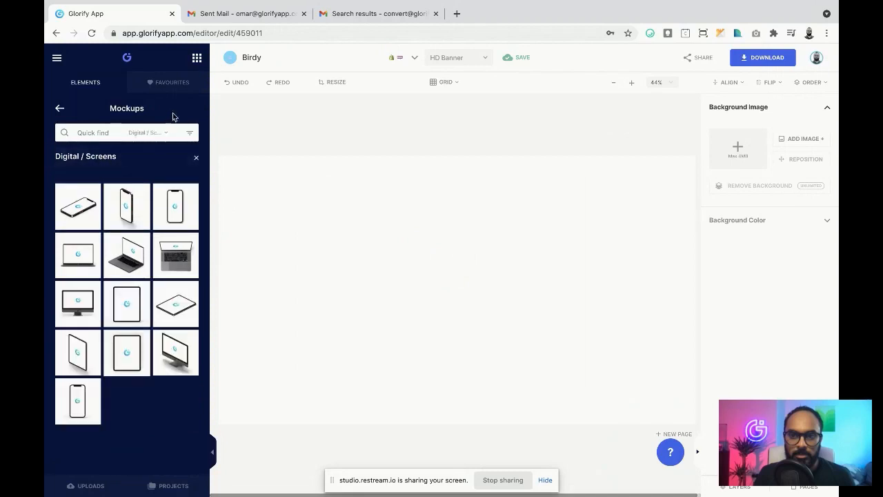
{"action": "left_click", "coordinate": [191, 133]}
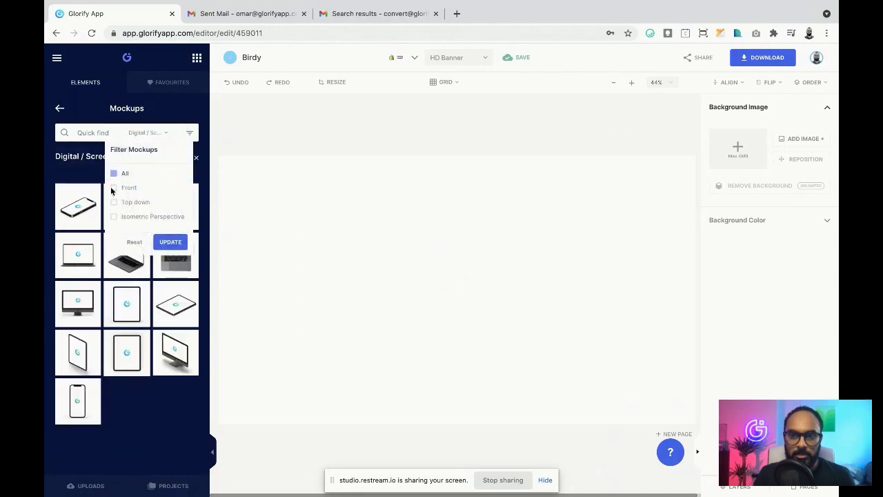
{"action": "left_click", "coordinate": [114, 187]}
{"action": "left_click", "coordinate": [170, 241]}
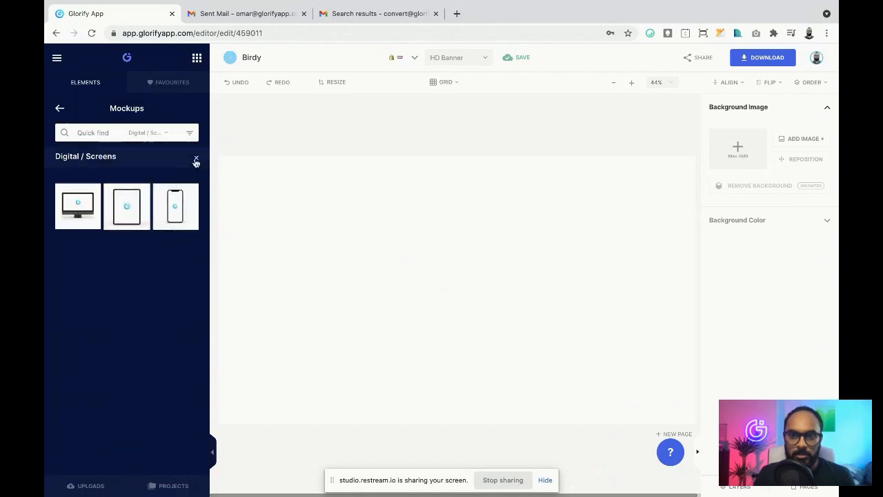
Replace the Front filter on the screen mockups by trying Top down and Isometric Perspective
{"action": "left_click", "coordinate": [190, 134]}
{"action": "left_click", "coordinate": [115, 187]}
{"action": "left_click", "coordinate": [114, 202]}
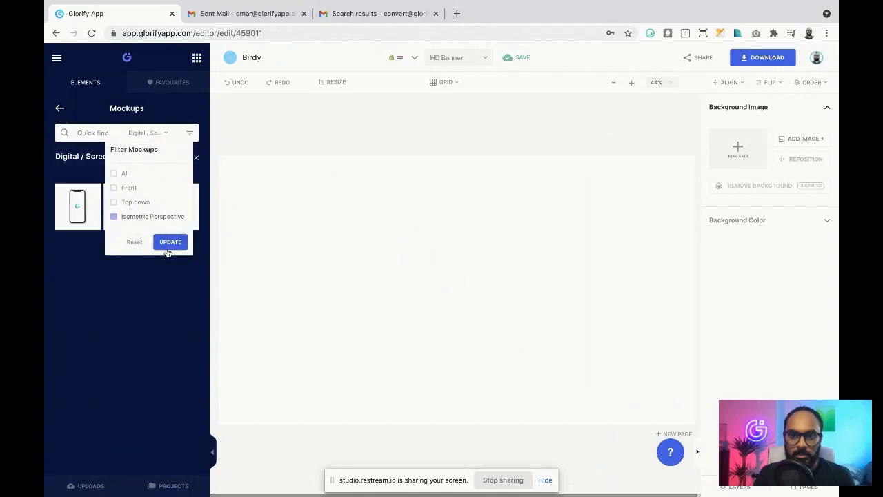
{"action": "left_click", "coordinate": [166, 246]}
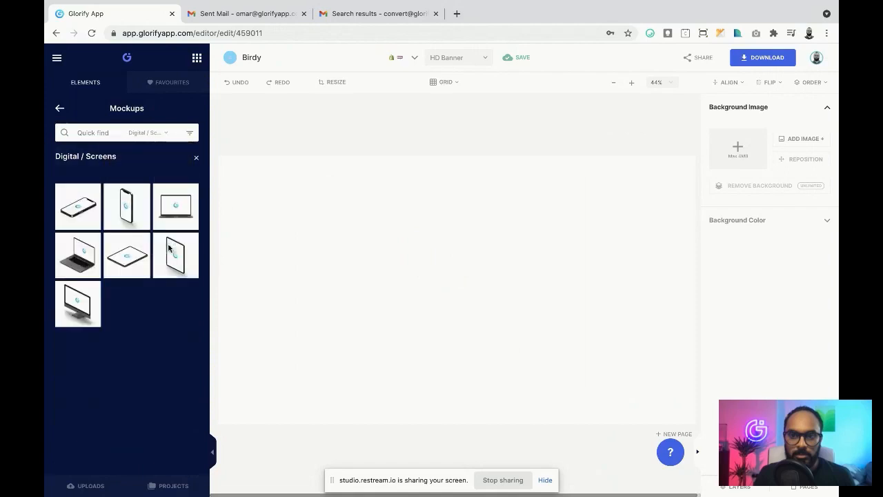
Set the Digital / Screens mockup filter back to All
{"action": "left_click", "coordinate": [190, 134]}
{"action": "left_click", "coordinate": [115, 173]}
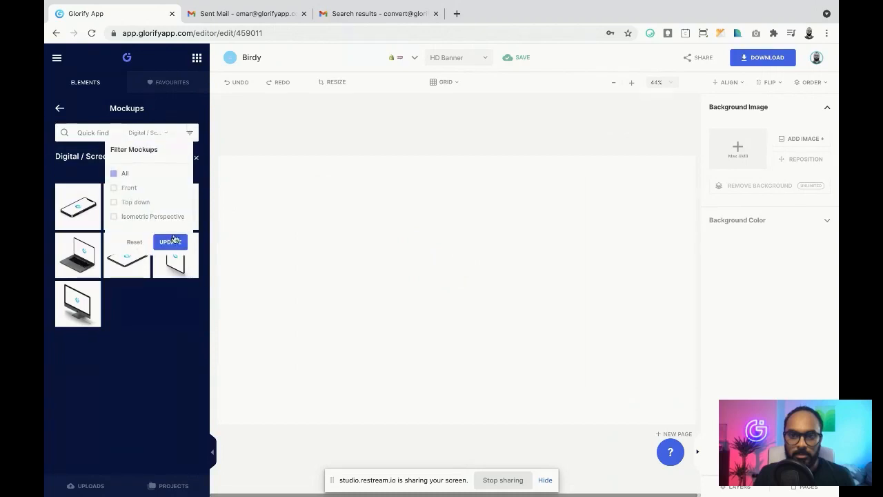
{"action": "left_click", "coordinate": [170, 241]}
Browse the mockups offered in the Apparel and Stationery categories
{"action": "left_click", "coordinate": [105, 312]}
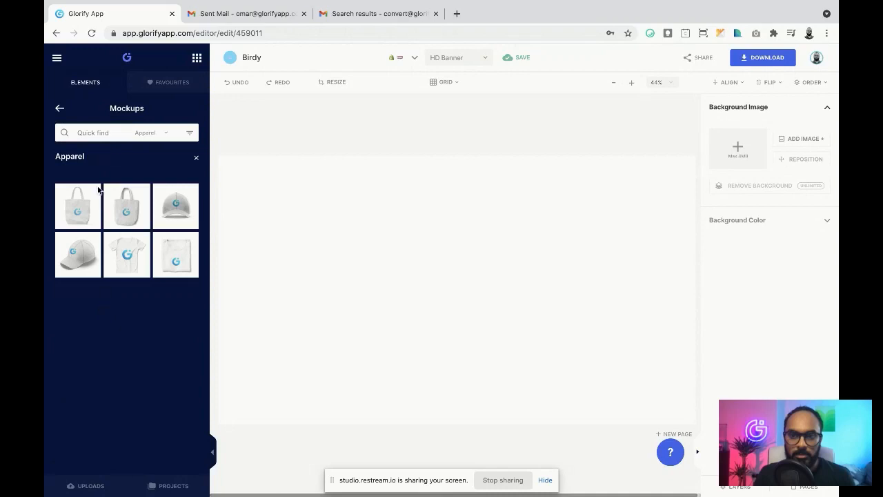
{"action": "left_click", "coordinate": [79, 156]}
{"action": "scroll", "coordinate": [106, 270], "scroll_direction": "down", "scroll_amount": 4}
{"action": "left_click", "coordinate": [76, 229]}
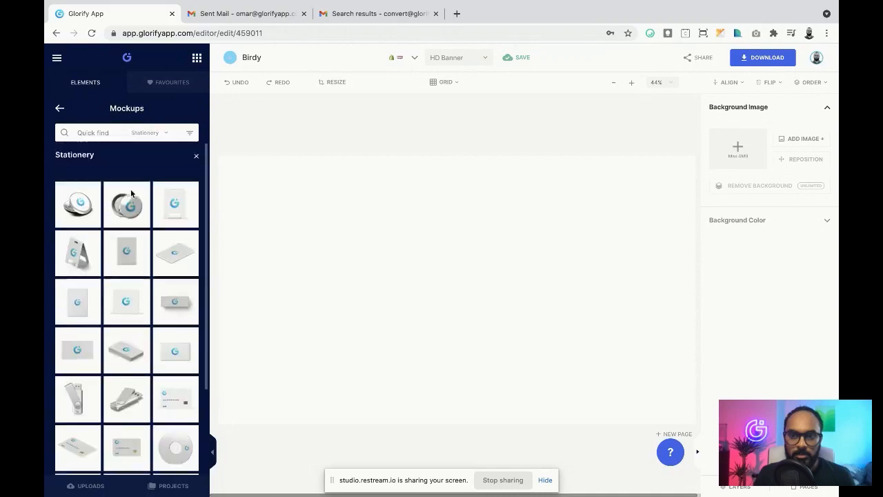
{"action": "scroll", "coordinate": [130, 192], "scroll_direction": "down", "scroll_amount": 5}
Reopen the Mockup Objects library and examine the mockups in the Packaging category
{"action": "left_click", "coordinate": [59, 108]}
{"action": "scroll", "coordinate": [151, 242], "scroll_direction": "down", "scroll_amount": 3}
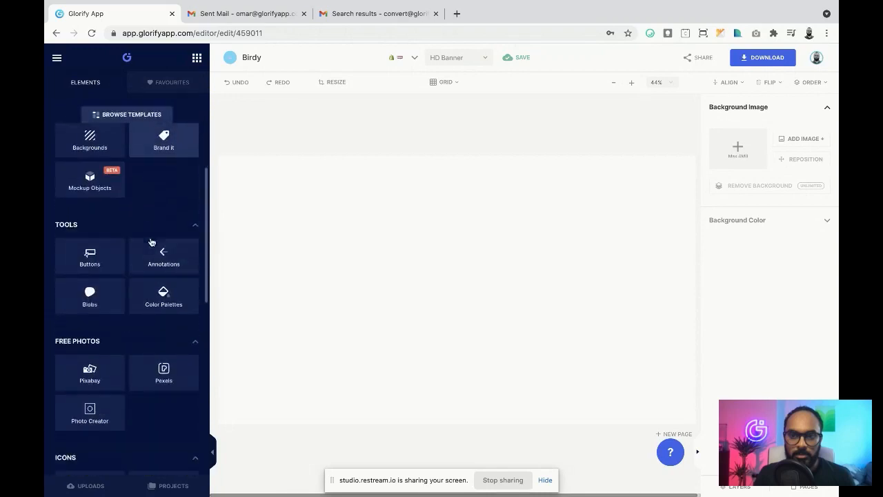
{"action": "left_click", "coordinate": [87, 174]}
{"action": "left_click", "coordinate": [126, 157]}
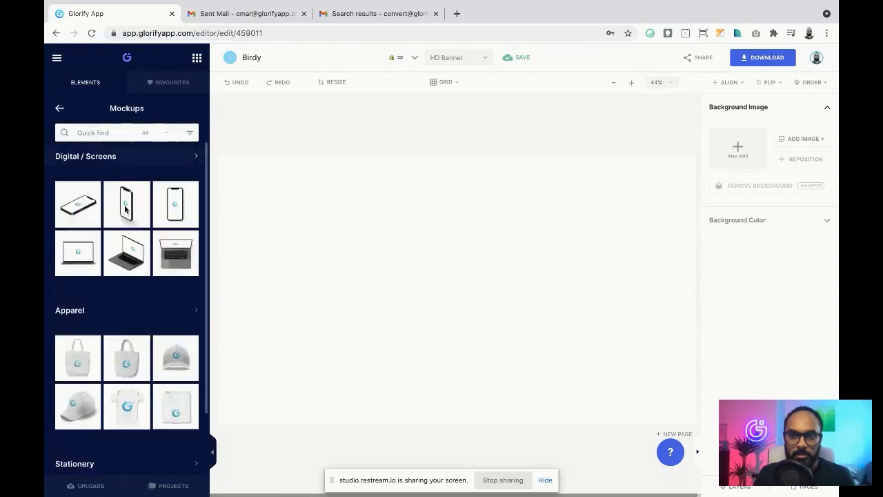
{"action": "scroll", "coordinate": [124, 209], "scroll_direction": "down", "scroll_amount": 5}
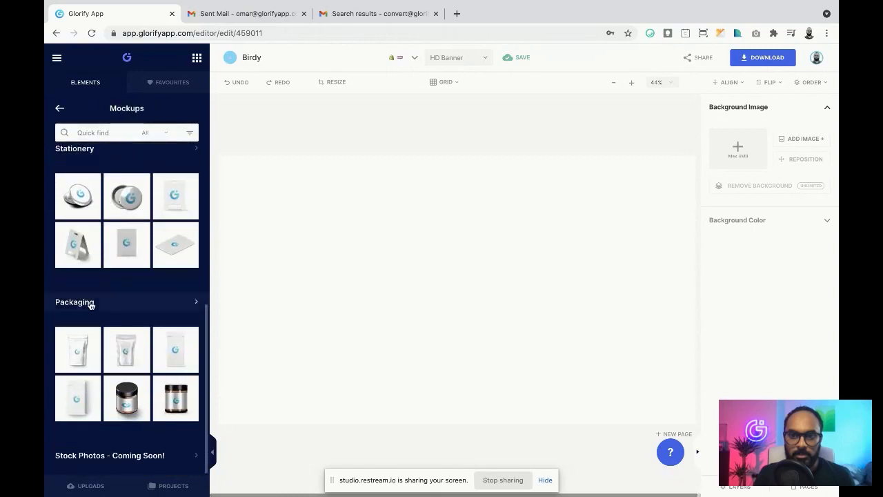
{"action": "left_click", "coordinate": [90, 306]}
{"action": "left_click", "coordinate": [76, 158]}
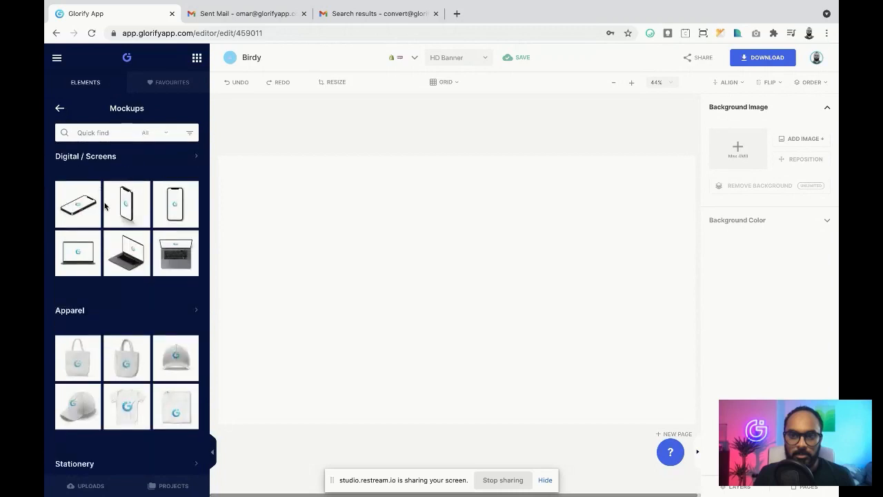
{"action": "scroll", "coordinate": [105, 205], "scroll_direction": "down", "scroll_amount": 5}
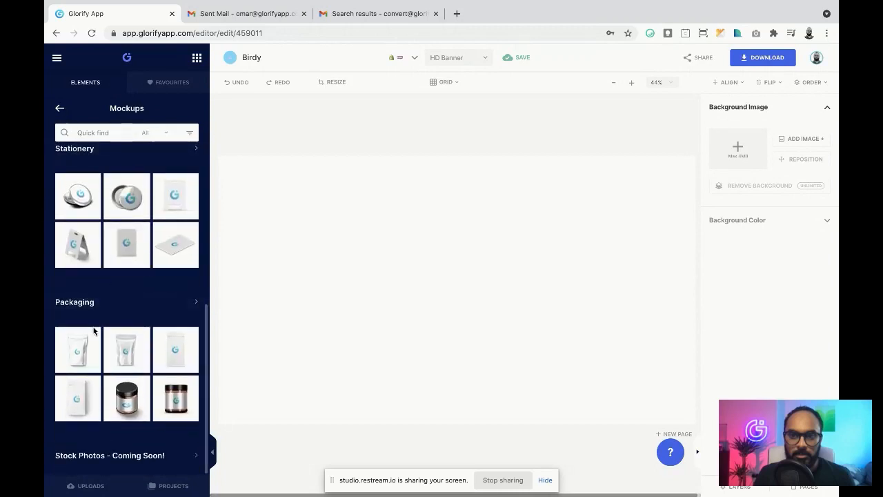
Add the silver coffee bag pouch from the Packaging mockups to the banner, enlarge it and place it left of the canvas centre
{"action": "left_click", "coordinate": [125, 356]}
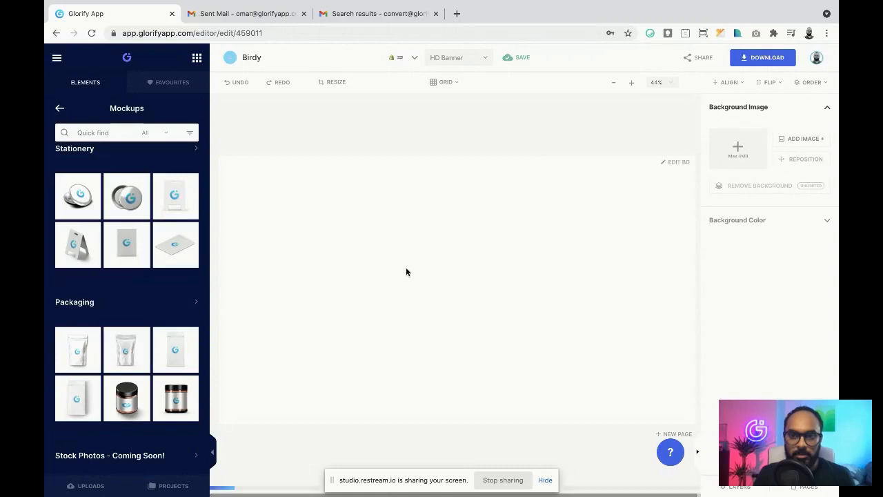
{"action": "left_click_drag", "start_coordinate": [423, 301], "coordinate": [460, 302]}
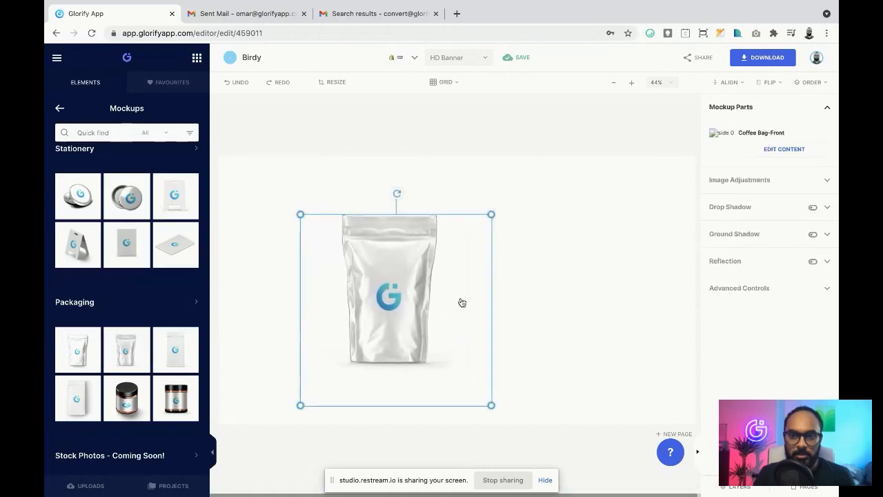
{"action": "left_click_drag", "start_coordinate": [491, 213], "coordinate": [556, 184]}
{"action": "left_click_drag", "start_coordinate": [431, 267], "coordinate": [404, 275]}
{"action": "left_click_drag", "start_coordinate": [435, 246], "coordinate": [437, 254]}
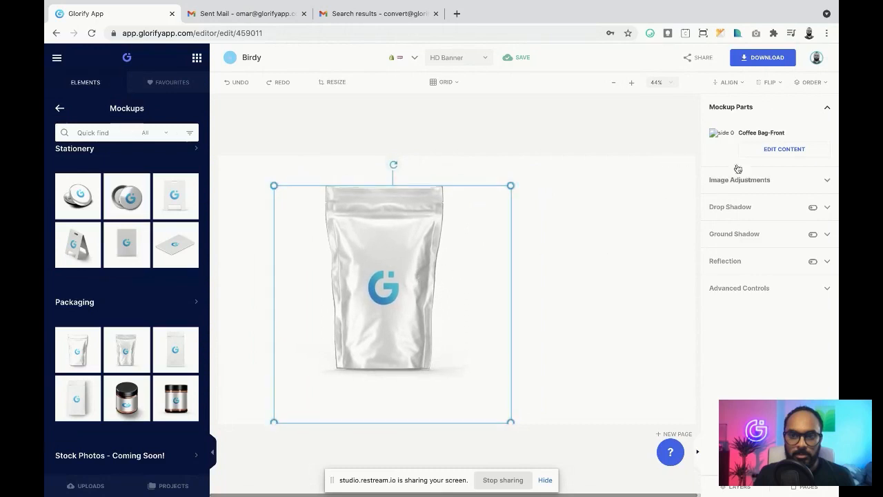
Open the Coffee Bag-Front content for editing and delete the placeholder logo
{"action": "left_click", "coordinate": [776, 150]}
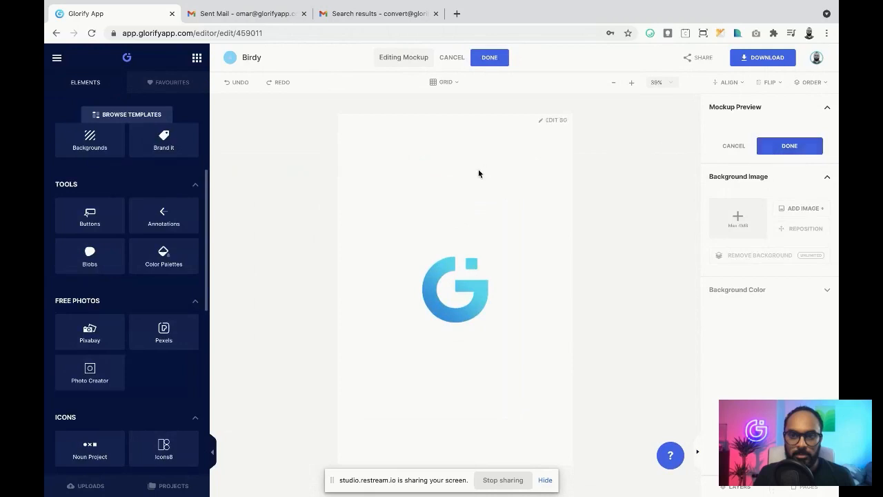
{"action": "left_click", "coordinate": [463, 298]}
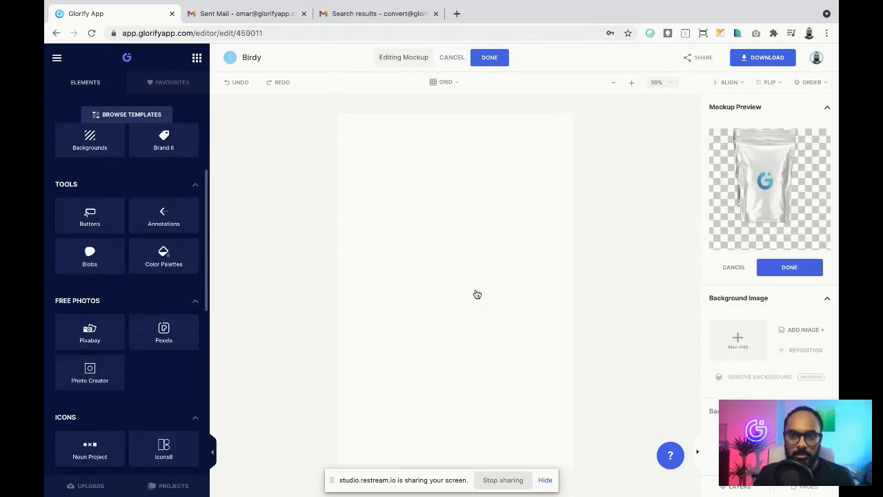
Look through the uploaded images for artwork to place on the coffee bag
{"action": "left_click", "coordinate": [86, 486]}
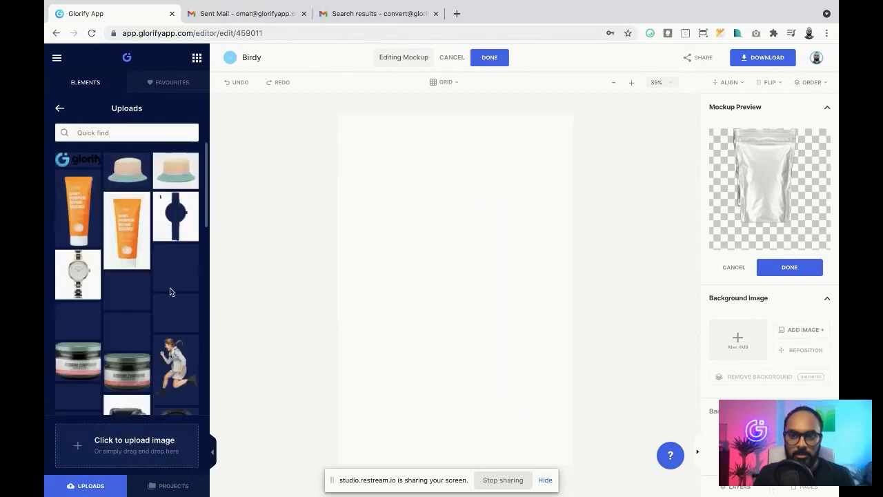
{"action": "scroll", "coordinate": [115, 247], "scroll_direction": "down", "scroll_amount": 10}
{"action": "scroll", "coordinate": [114, 245], "scroll_direction": "up", "scroll_amount": 15}
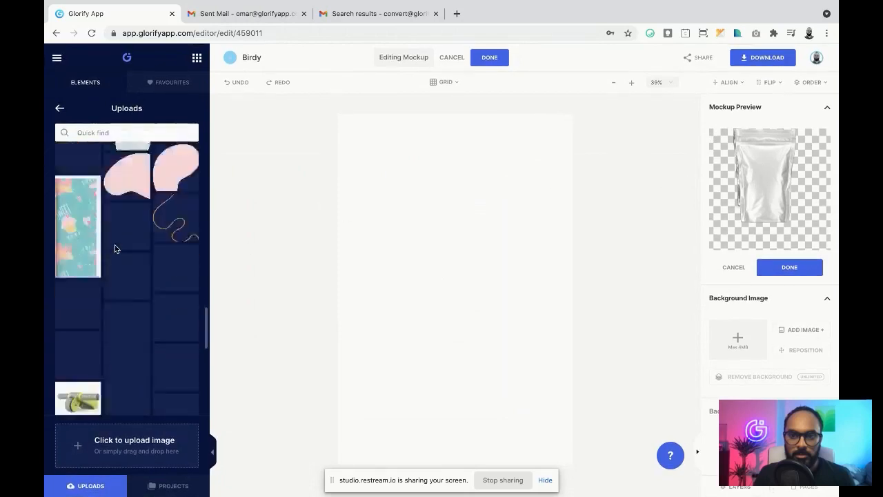
{"action": "scroll", "coordinate": [115, 247], "scroll_direction": "down", "scroll_amount": 15}
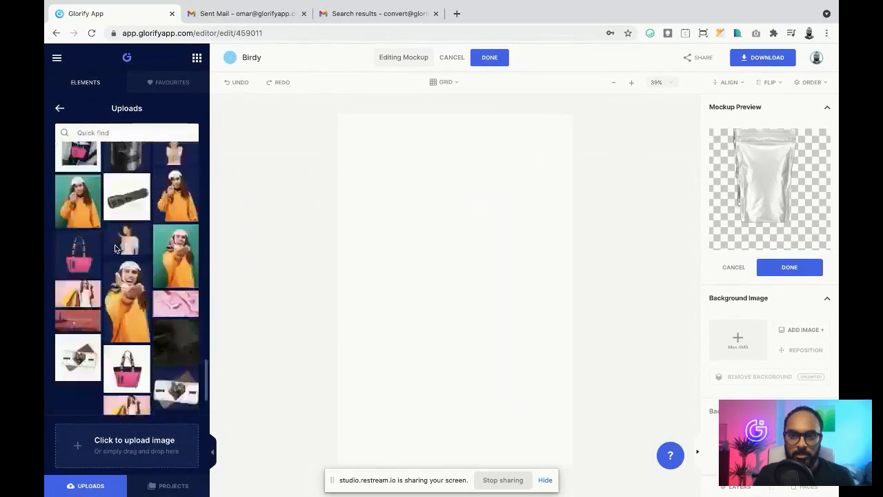
{"action": "scroll", "coordinate": [115, 245], "scroll_direction": "up", "scroll_amount": 15}
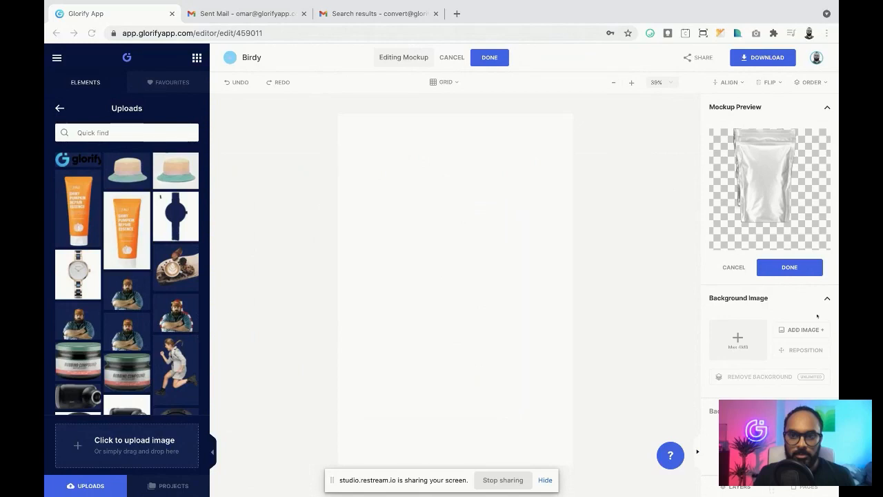
Paste the Guatemala coffee image onto the mockup canvas and crop it to the black-bordered label half
{"action": "left_click", "coordinate": [387, 291]}
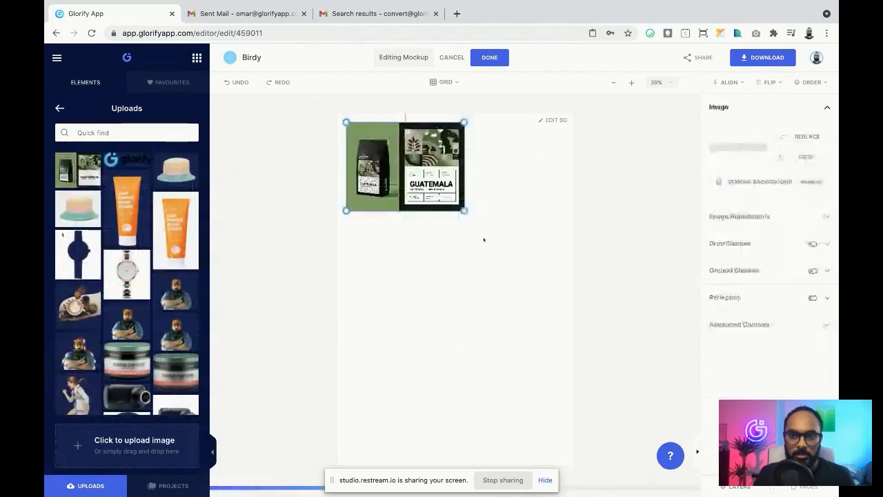
{"action": "double_click", "coordinate": [412, 183]}
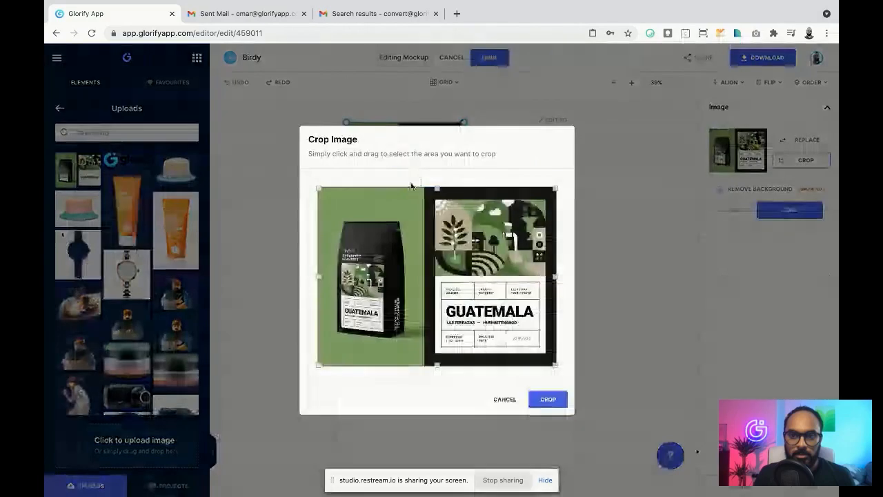
{"action": "left_click_drag", "start_coordinate": [319, 277], "coordinate": [427, 279]}
{"action": "left_click", "coordinate": [551, 391]}
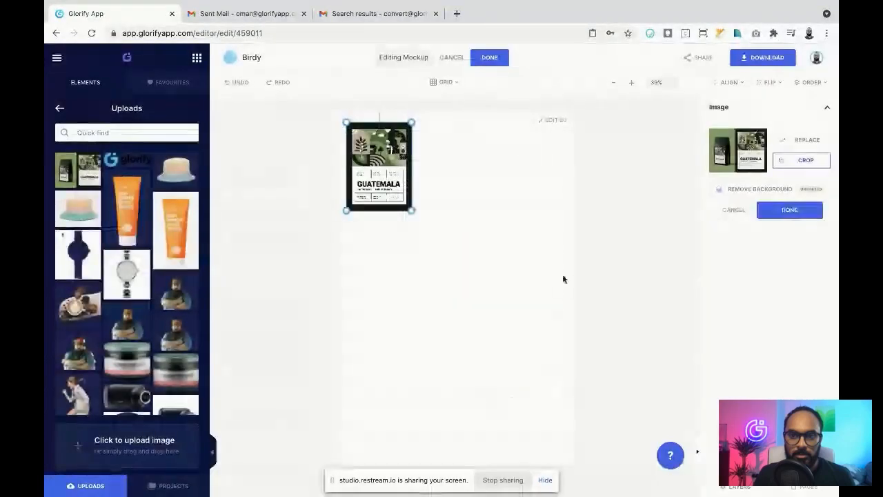
Enlarge the Guatemala label to nearly the full canvas width and align it to the canvas bottom
{"action": "left_click_drag", "start_coordinate": [413, 207], "coordinate": [578, 400]}
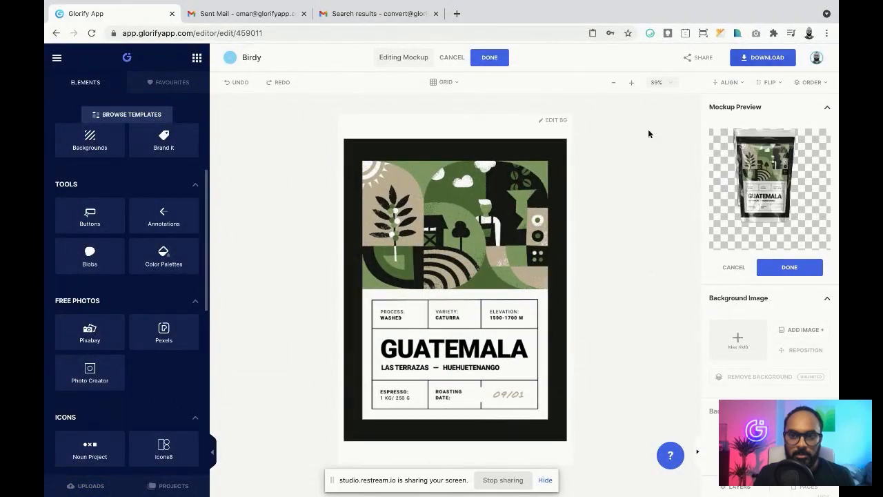
{"action": "left_click", "coordinate": [516, 185]}
{"action": "left_click", "coordinate": [734, 87]}
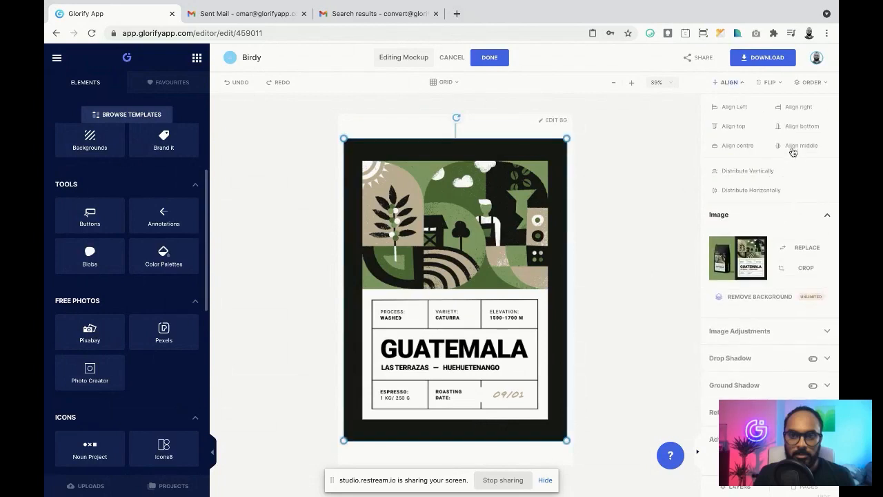
{"action": "left_click", "coordinate": [794, 126]}
{"action": "left_click", "coordinate": [463, 148]}
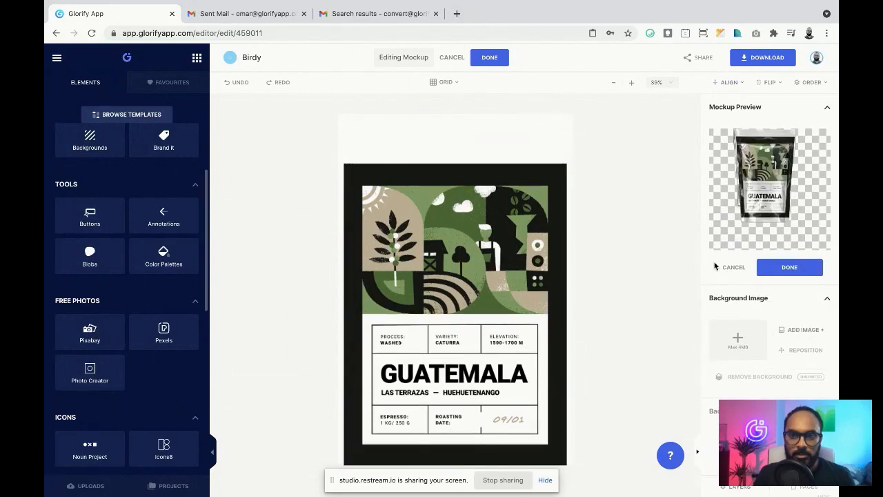
Set the mockup canvas background color to the label border's black, #191B18, using the eyedropper
{"action": "scroll", "coordinate": [770, 276], "scroll_direction": "down", "scroll_amount": 2}
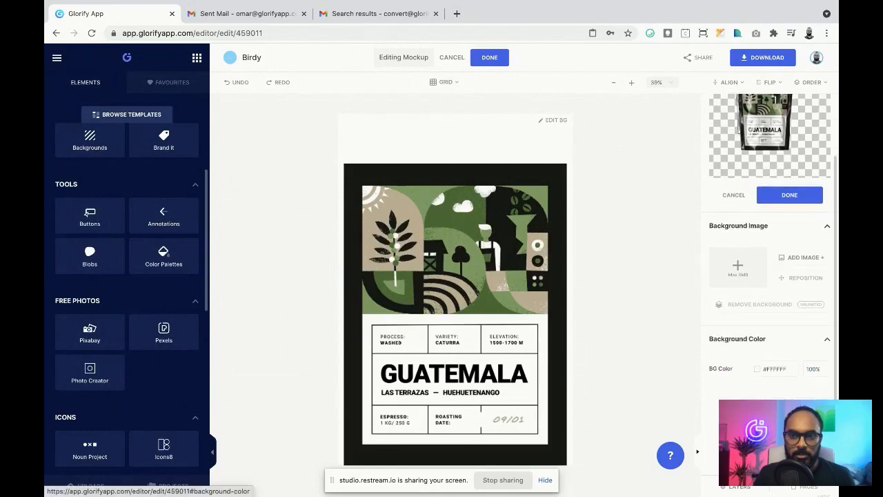
{"action": "left_click", "coordinate": [757, 369]}
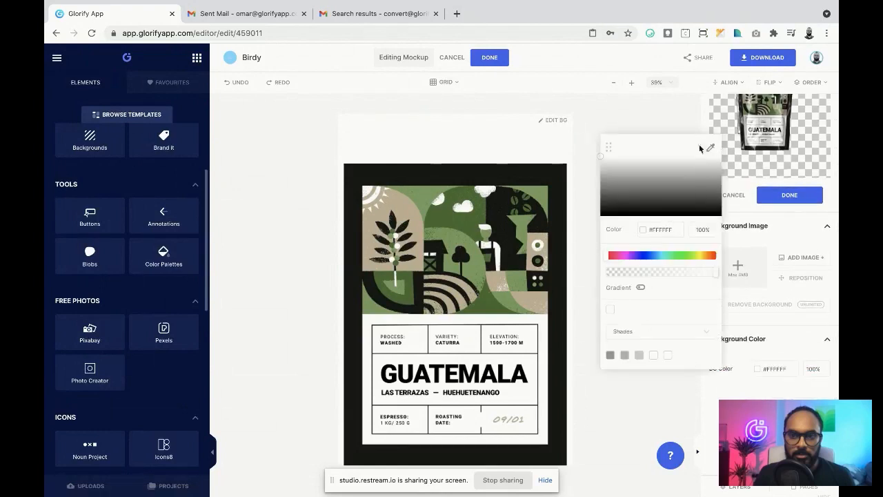
{"action": "left_click", "coordinate": [505, 173]}
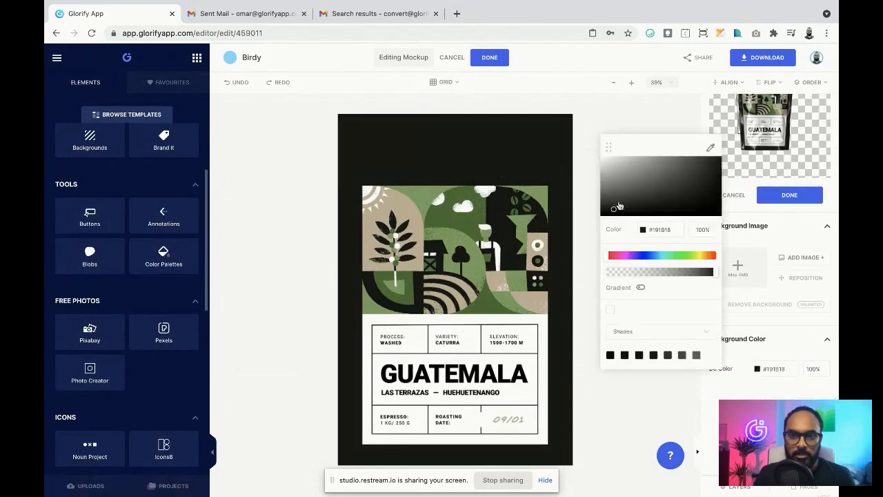
{"action": "left_click", "coordinate": [724, 301]}
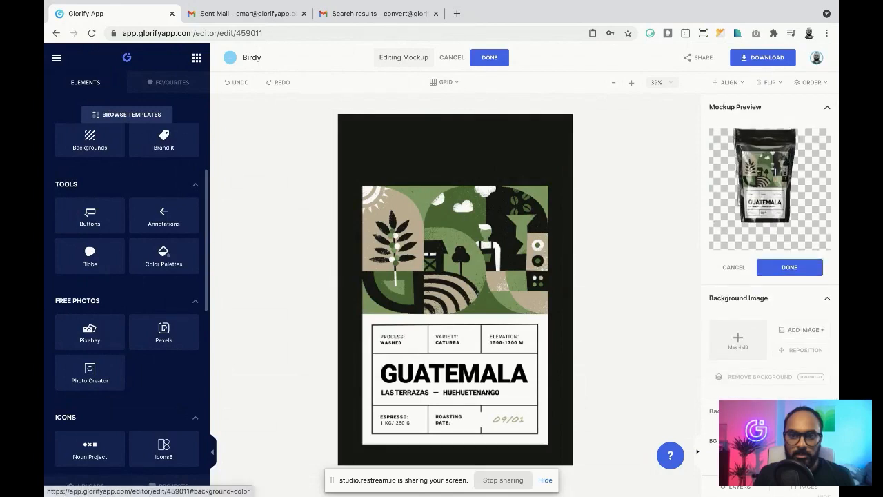
Apply the finished Guatemala label to the coffee bag mockup and return to the banner
{"action": "mouse_move", "coordinate": [539, 136]}
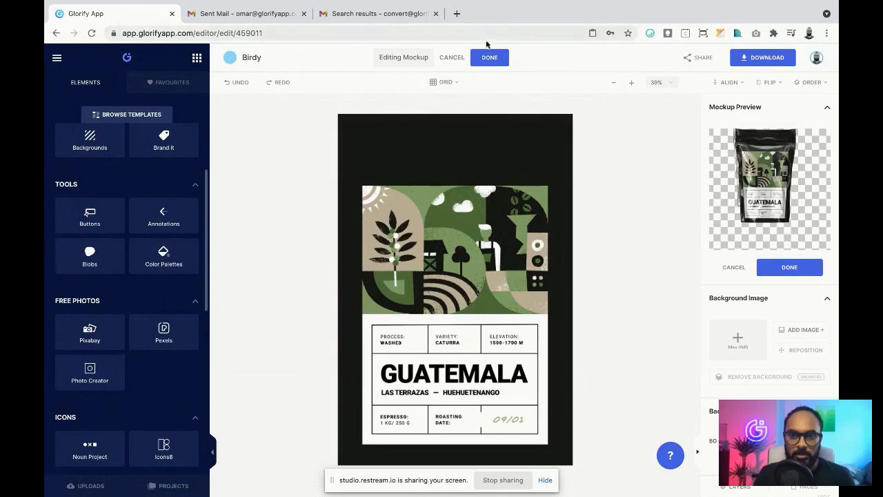
{"action": "left_click", "coordinate": [488, 59]}
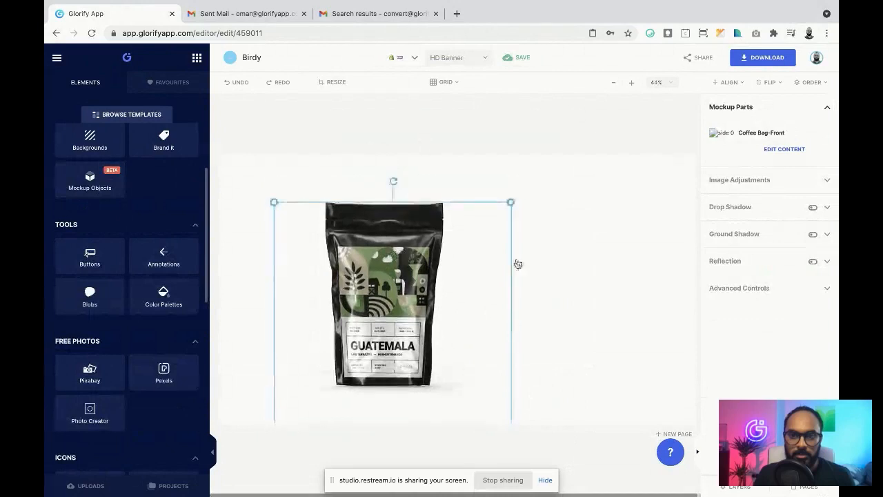
{"action": "left_click", "coordinate": [592, 283]}
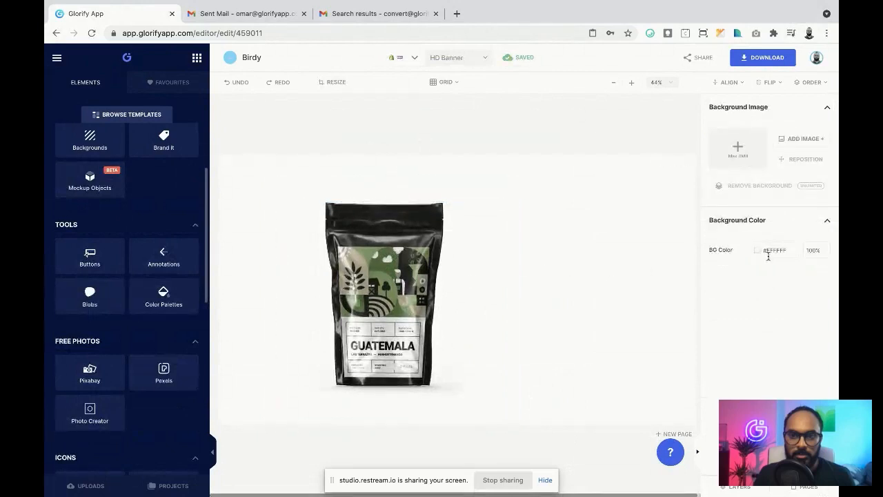
Place the uploaded Guatemala coffee image on the banner and crop it to the illustration above the label text
{"action": "left_click", "coordinate": [93, 184]}
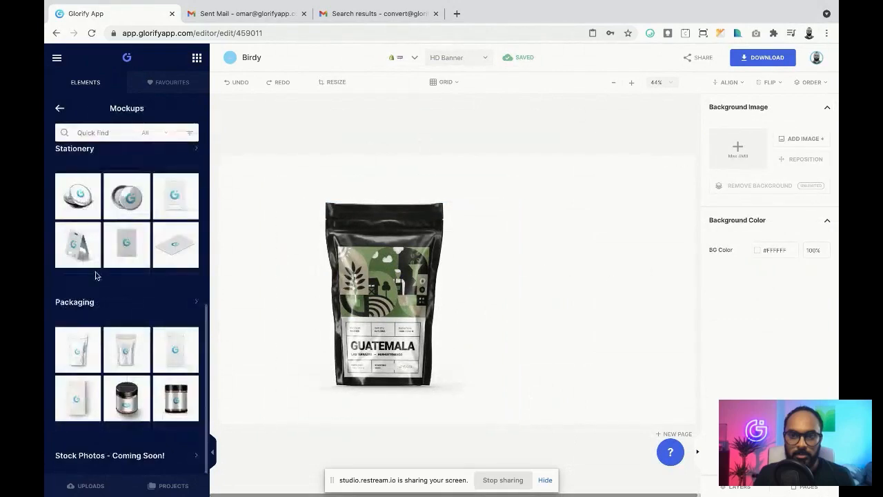
{"action": "left_click", "coordinate": [59, 109]}
{"action": "scroll", "coordinate": [88, 411], "scroll_direction": "down", "scroll_amount": 3}
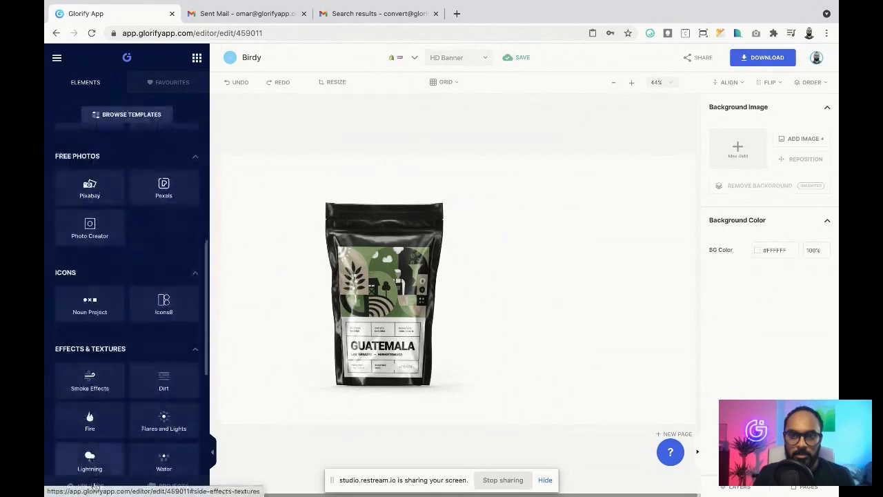
{"action": "left_click", "coordinate": [94, 488]}
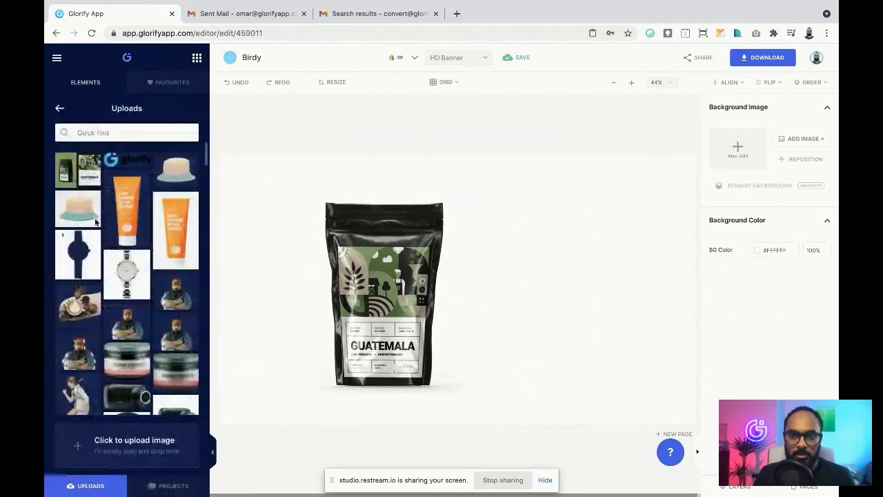
{"action": "left_click_drag", "start_coordinate": [78, 167], "coordinate": [420, 231]}
{"action": "double_click", "coordinate": [419, 231]}
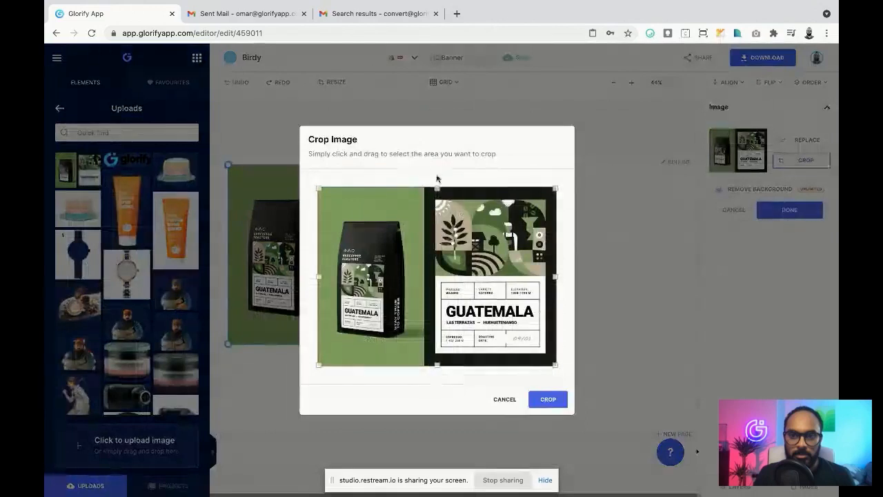
{"action": "left_click_drag", "start_coordinate": [436, 189], "coordinate": [437, 201]}
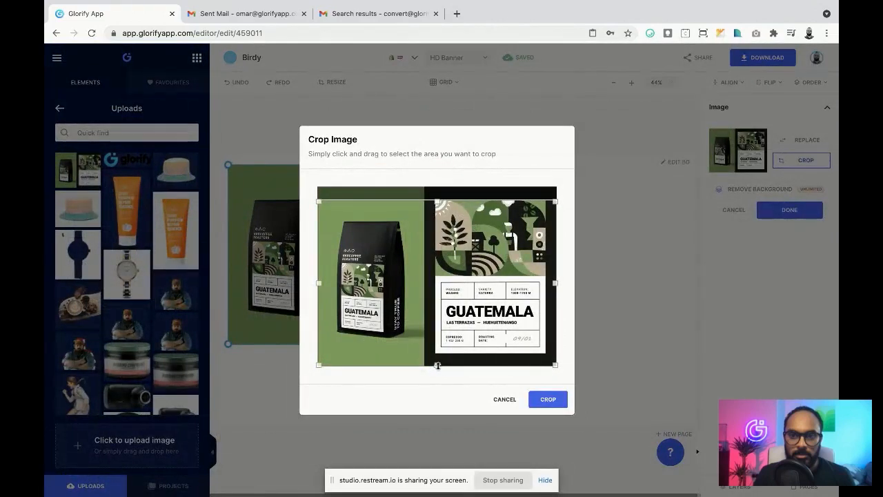
{"action": "left_click_drag", "start_coordinate": [438, 365], "coordinate": [438, 275]}
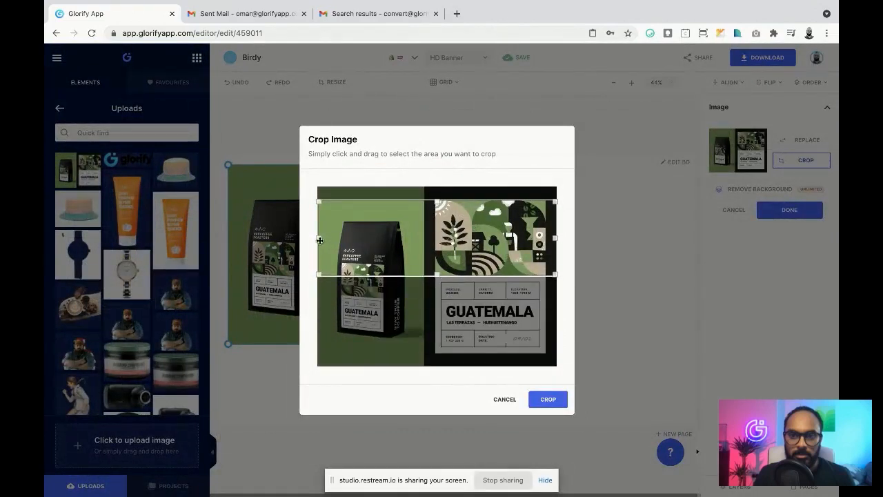
{"action": "left_click_drag", "start_coordinate": [319, 239], "coordinate": [437, 246]}
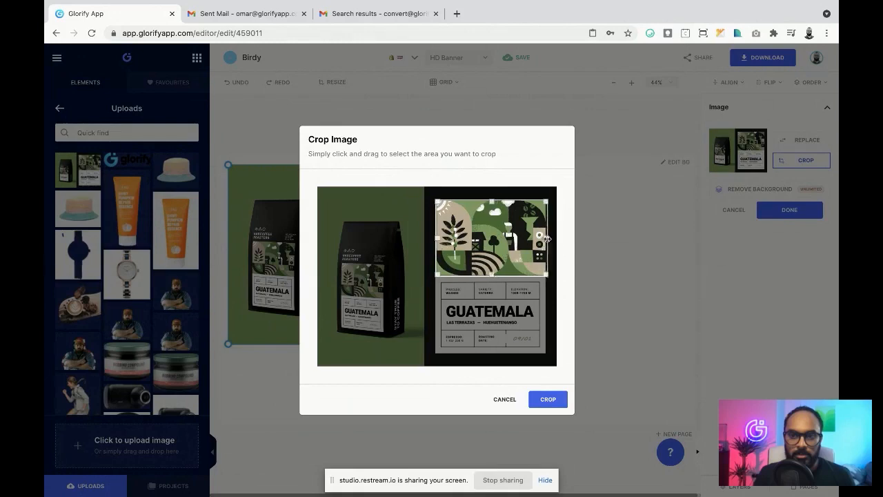
{"action": "left_click", "coordinate": [548, 399]}
Enlarge the cropped illustration, position it to the right of the coffee bag and send it to the back
{"action": "left_click_drag", "start_coordinate": [318, 222], "coordinate": [504, 284]}
{"action": "left_click_drag", "start_coordinate": [522, 227], "coordinate": [659, 204]}
{"action": "left_click_drag", "start_coordinate": [552, 216], "coordinate": [552, 245]}
{"action": "right_click", "coordinate": [552, 244]}
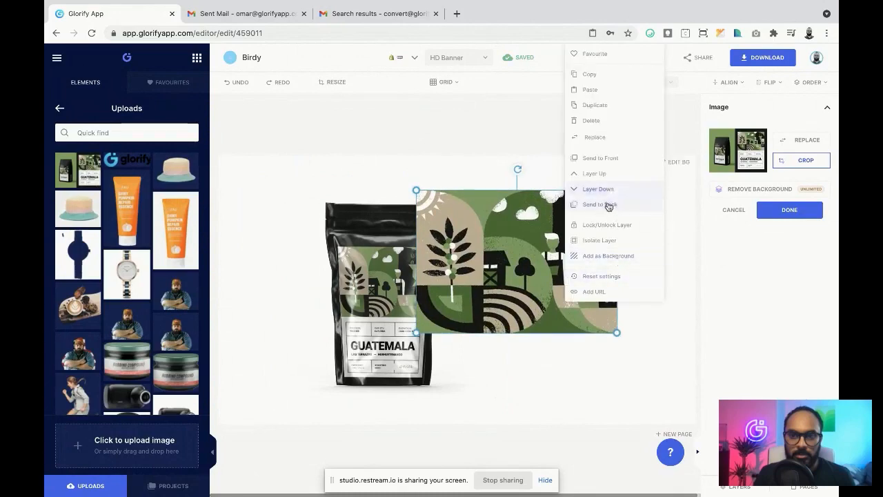
{"action": "left_click", "coordinate": [601, 204]}
Set the banner background color to the illustration's darker green, #5C8848, using the eyedropper
{"action": "left_click", "coordinate": [554, 347]}
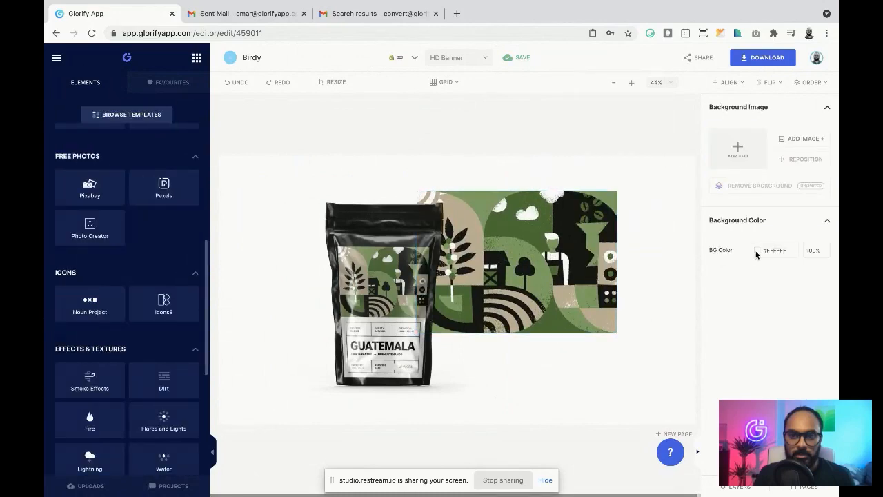
{"action": "left_click", "coordinate": [756, 251]}
{"action": "left_click", "coordinate": [710, 147]}
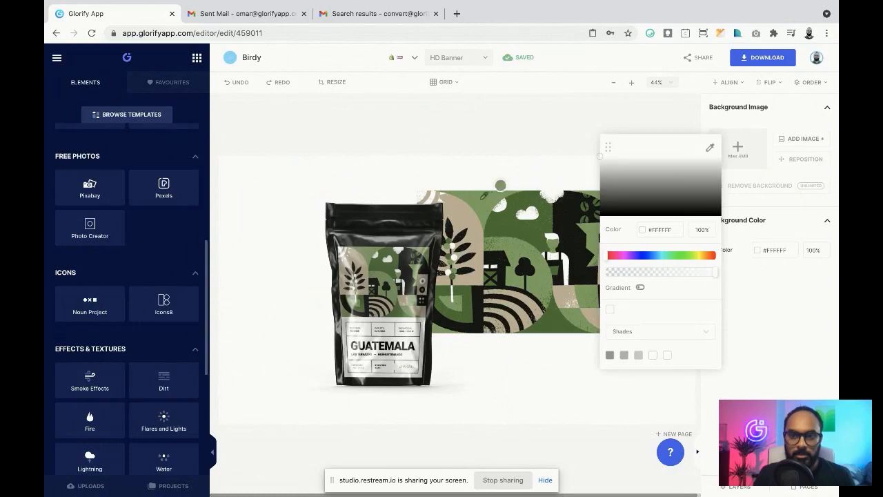
{"action": "left_click", "coordinate": [503, 185]}
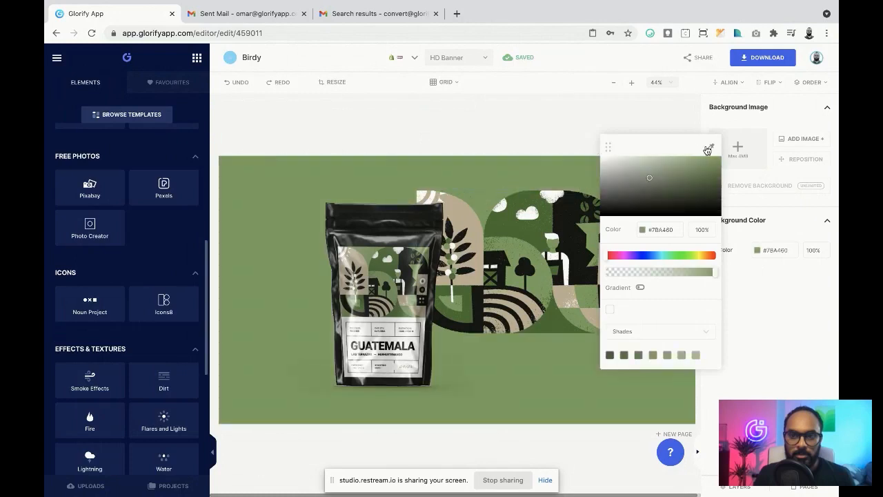
{"action": "left_click", "coordinate": [708, 148]}
{"action": "left_click", "coordinate": [505, 232]}
{"action": "left_click", "coordinate": [505, 362]}
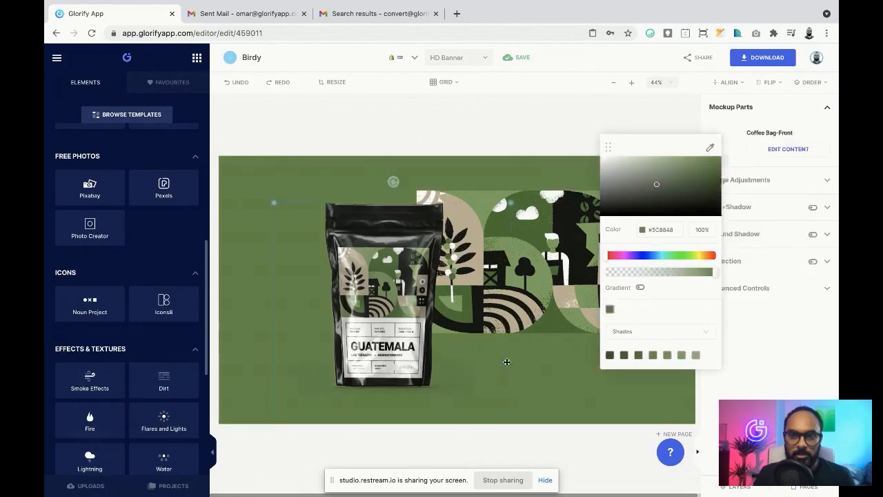
{"action": "left_click", "coordinate": [558, 375]}
Enlarge the illustration slightly, then shift the coffee bag to the left and scale it up
{"action": "left_click", "coordinate": [587, 315]}
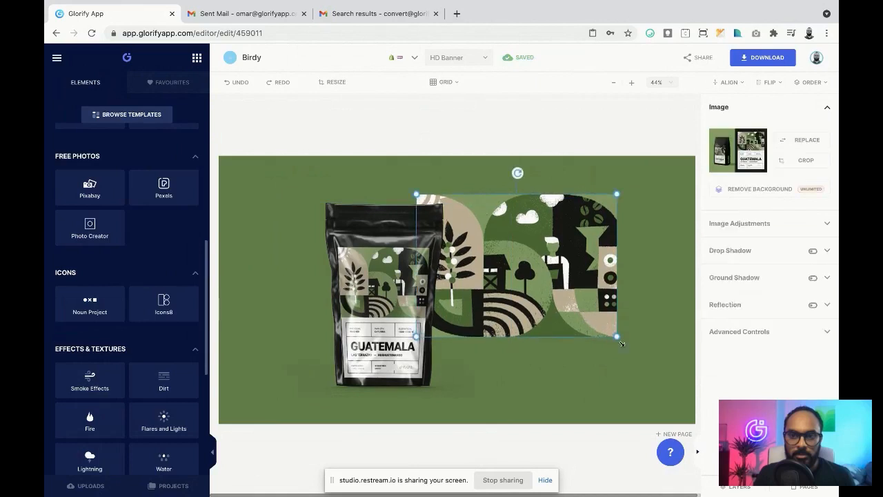
{"action": "left_click_drag", "start_coordinate": [619, 341], "coordinate": [643, 357]}
{"action": "left_click_drag", "start_coordinate": [483, 231], "coordinate": [439, 230]}
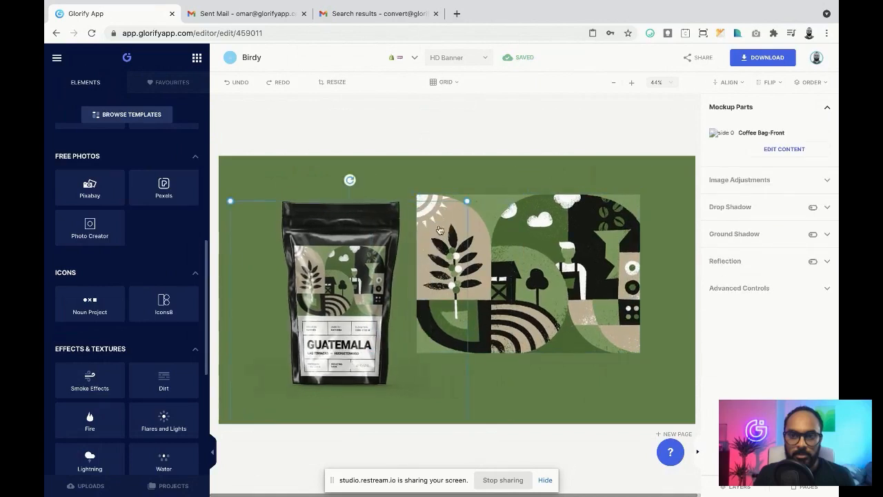
{"action": "left_click_drag", "start_coordinate": [467, 200], "coordinate": [507, 162]}
{"action": "left_click_drag", "start_coordinate": [354, 276], "coordinate": [345, 288]}
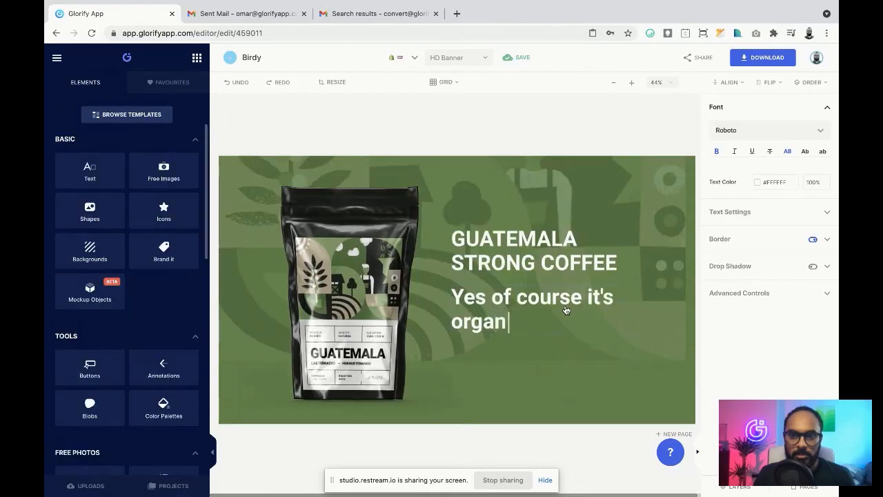
Complete the tagline as "Yes of course it's organic" and widen its text box to fit one line
{"action": "type", "text": "ic"}
{"action": "left_click", "coordinate": [587, 354]}
{"action": "left_click", "coordinate": [562, 322]}
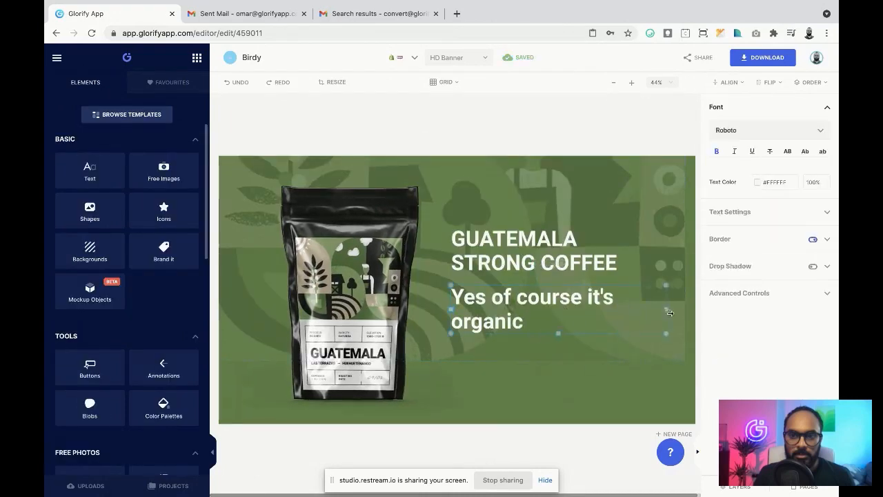
{"action": "left_click_drag", "start_coordinate": [669, 314], "coordinate": [698, 321]}
{"action": "left_click", "coordinate": [698, 321]}
Shrink the tagline to roughly half its size and place it below the STRONG COFFEE heading
{"action": "left_click", "coordinate": [587, 290]}
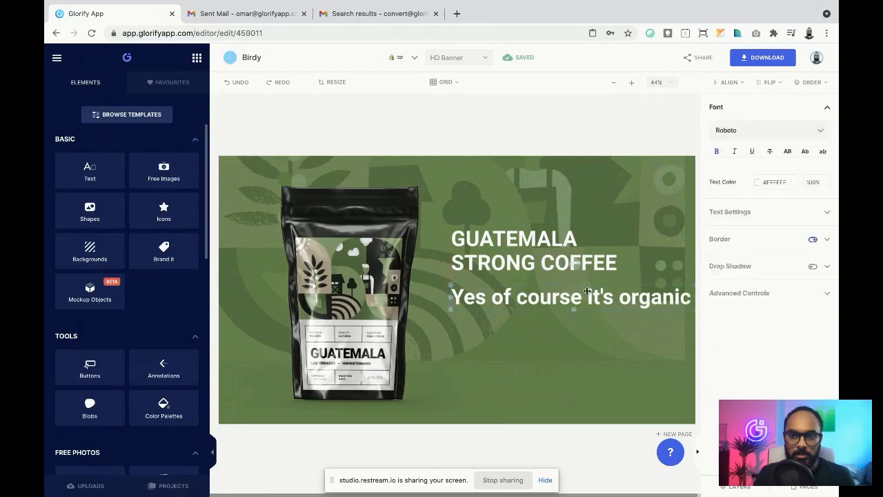
{"action": "left_click_drag", "start_coordinate": [587, 290], "coordinate": [568, 294]}
{"action": "left_click_drag", "start_coordinate": [676, 287], "coordinate": [538, 307]}
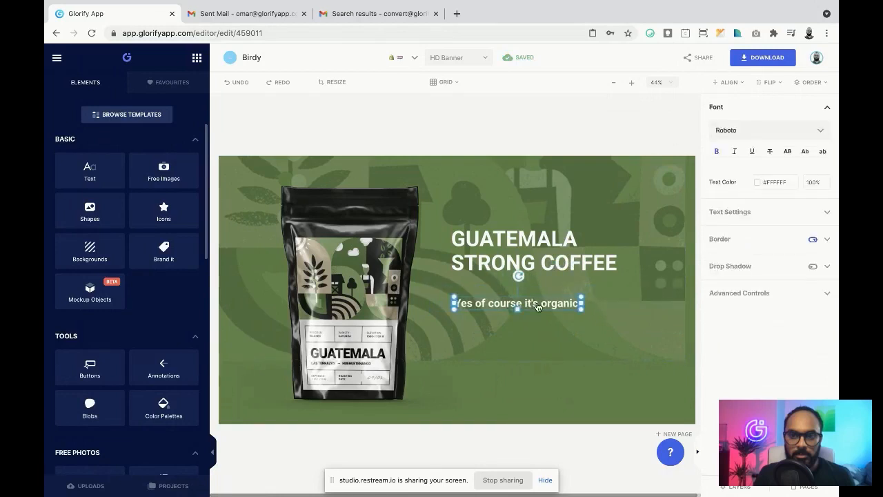
Move the heading and the tagline together slightly lower on the banner
{"action": "left_click", "coordinate": [538, 275]}
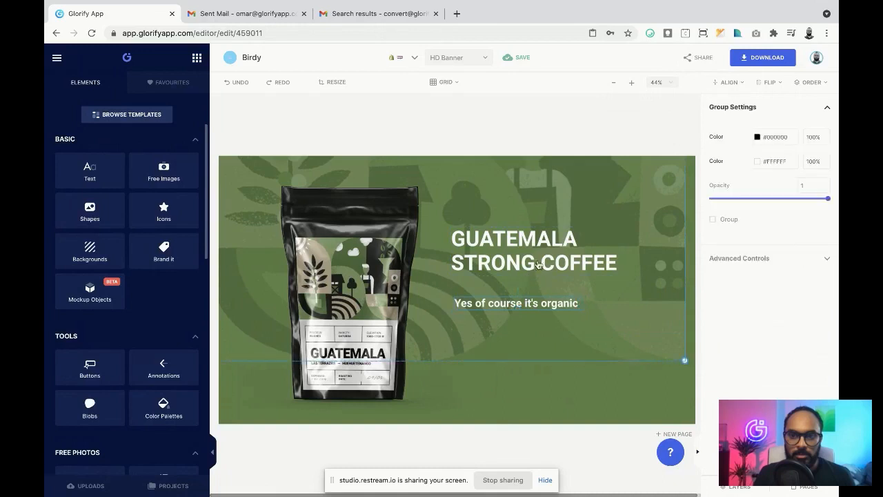
{"action": "left_click", "coordinate": [526, 404]}
{"action": "left_click", "coordinate": [512, 264], "text": "shift"}
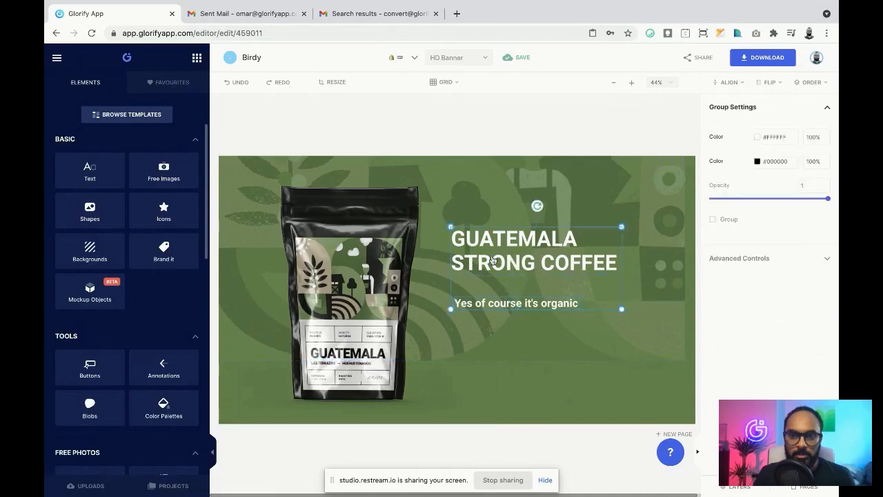
{"action": "left_click_drag", "start_coordinate": [493, 262], "coordinate": [492, 283]}
{"action": "left_click", "coordinate": [493, 360]}
Italicize the "Yes of course it's organic" tagline
{"action": "left_click", "coordinate": [537, 323]}
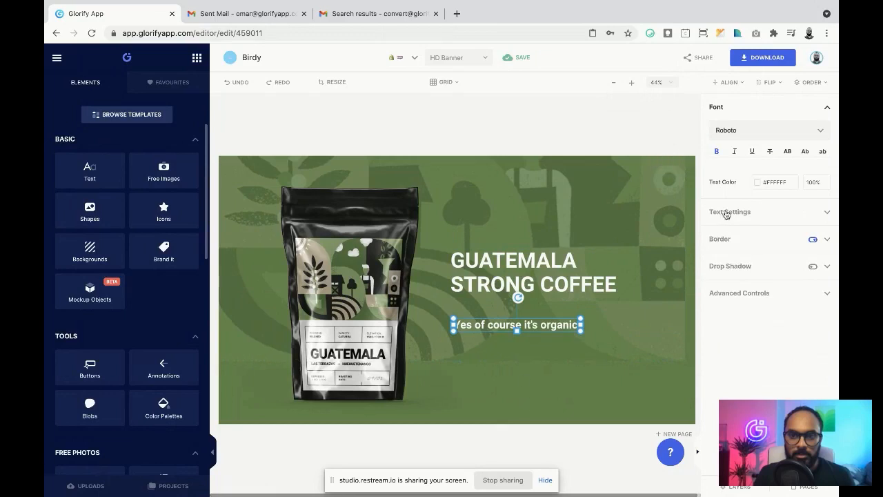
{"action": "left_click", "coordinate": [734, 152]}
{"action": "left_click", "coordinate": [572, 385]}
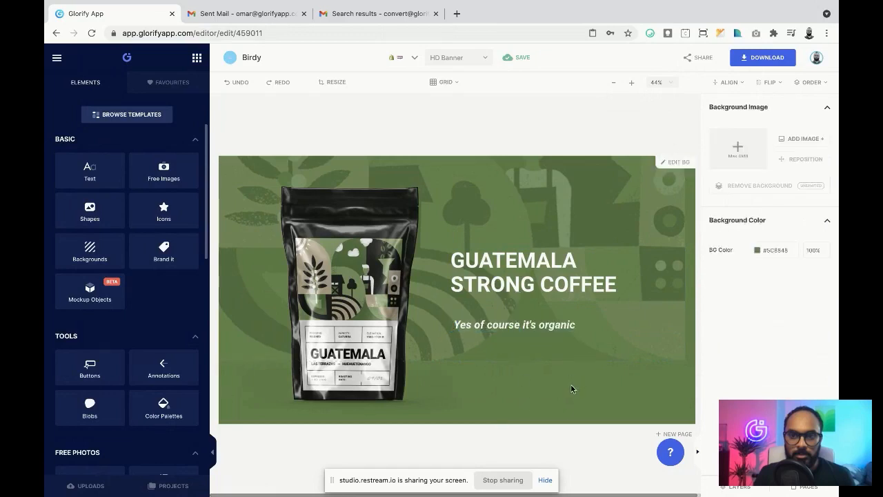
Shift the faded background illustration slightly to the right and fine-tune the coffee bag's position
{"action": "left_click", "coordinate": [371, 333]}
{"action": "left_click", "coordinate": [527, 382]}
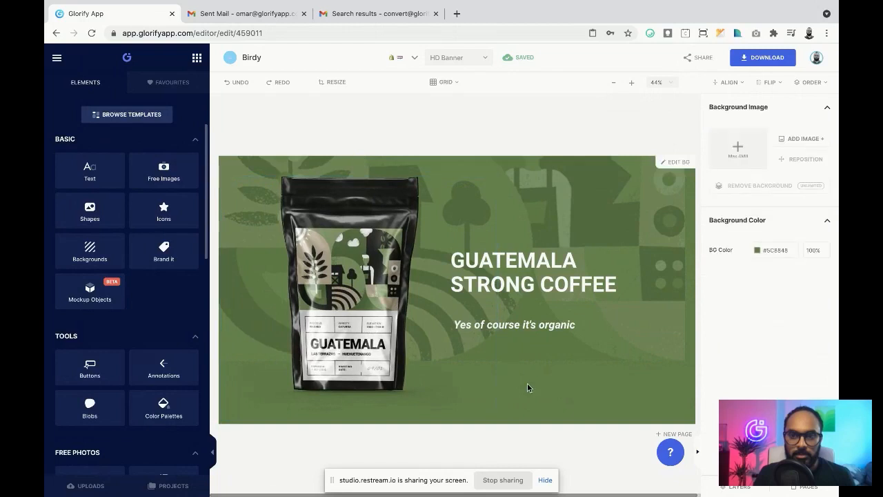
{"action": "left_click", "coordinate": [620, 356]}
{"action": "left_click", "coordinate": [620, 378]}
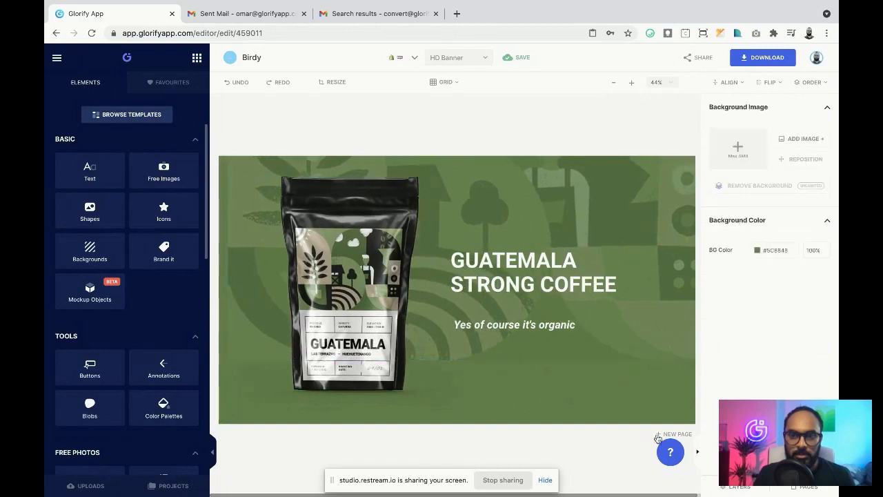
{"action": "mouse_move", "coordinate": [282, 319]}
{"action": "left_mouse_down"}
{"action": "mouse_move", "coordinate": [274, 317]}
{"action": "mouse_move", "coordinate": [281, 327]}
{"action": "left_mouse_up"}
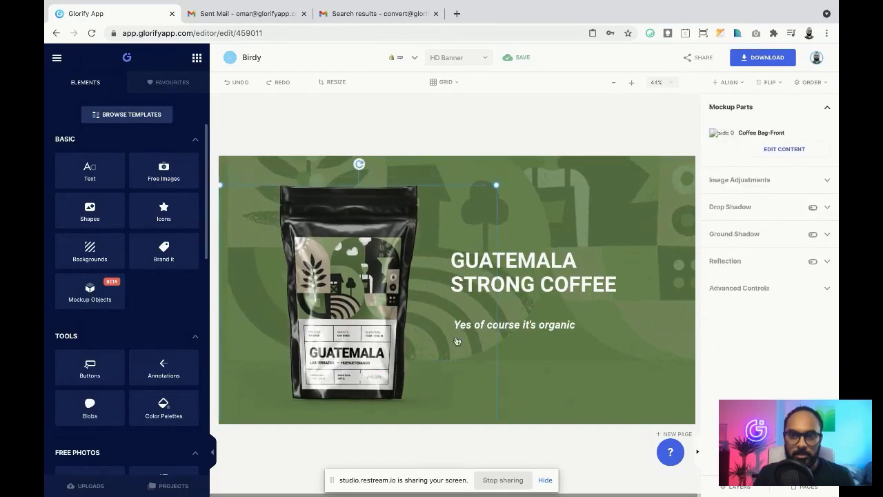
{"action": "left_click", "coordinate": [493, 374]}
Add a blank second page and show the Digital / Screens mockups
{"action": "left_click", "coordinate": [797, 487]}
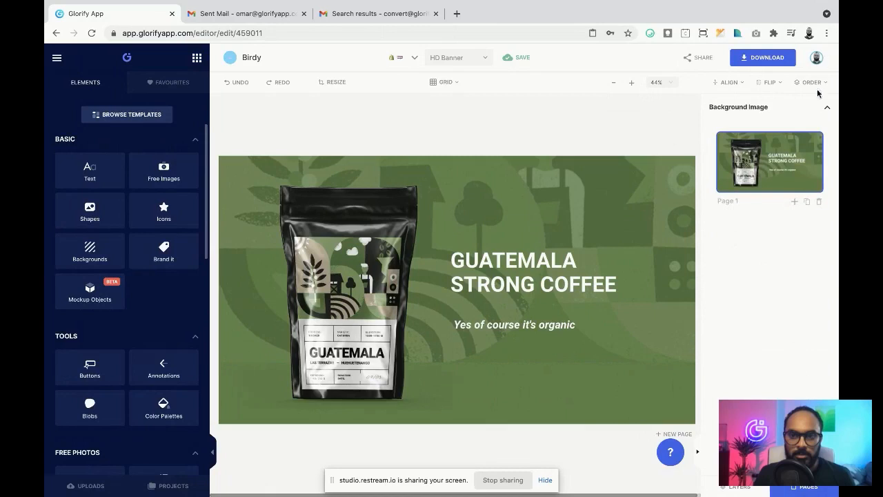
{"action": "left_click", "coordinate": [794, 202]}
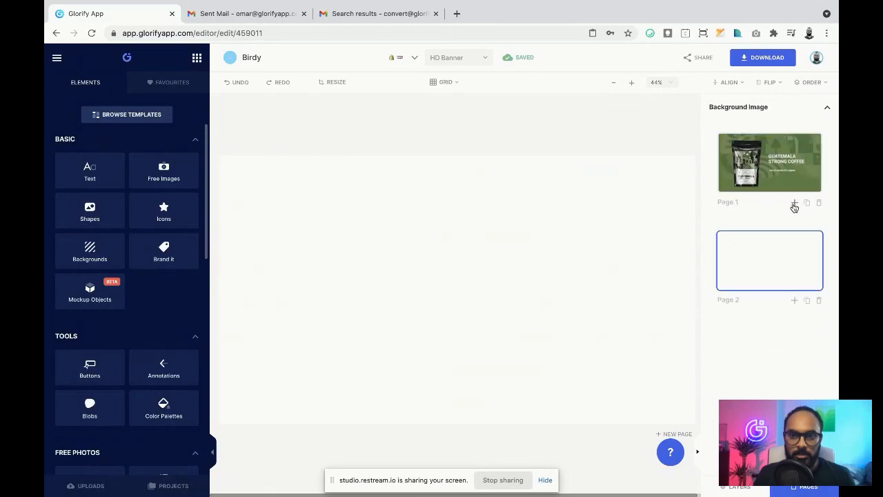
{"action": "left_click", "coordinate": [82, 284]}
{"action": "scroll", "coordinate": [105, 197], "scroll_direction": "up", "scroll_amount": 5}
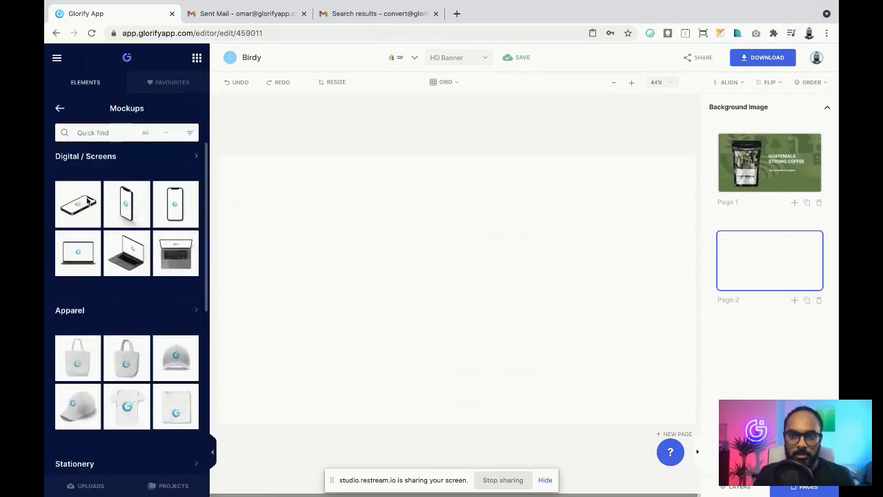
{"action": "left_click", "coordinate": [95, 156]}
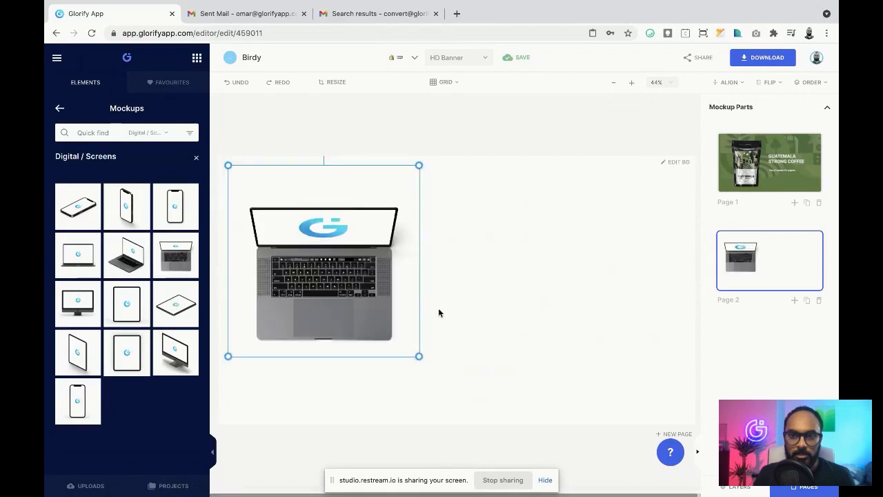
Add an upright front-facing phone mockup, shrink it to match the laptop's scale and position it beside the laptop
{"action": "left_click_drag", "start_coordinate": [317, 304], "coordinate": [489, 304]}
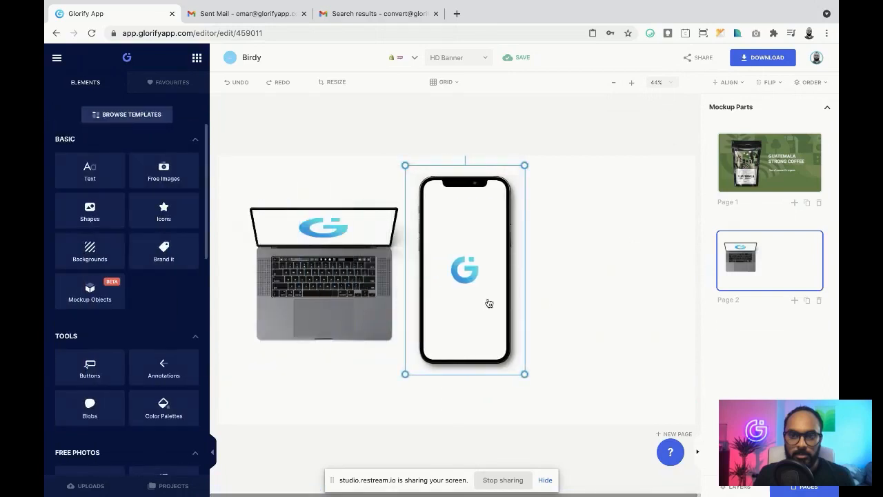
{"action": "left_click_drag", "start_coordinate": [525, 166], "coordinate": [433, 309]}
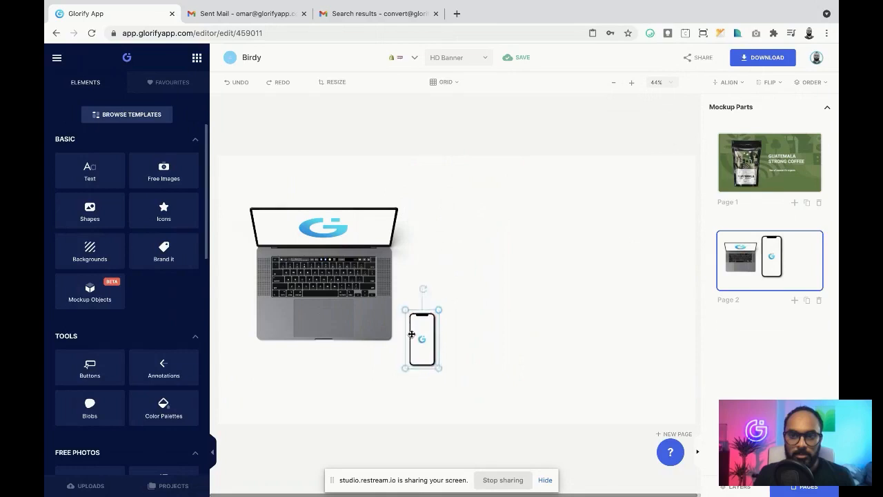
{"action": "left_click_drag", "start_coordinate": [416, 347], "coordinate": [412, 288]}
Move the laptop and phone together toward the page center, enlarge them and select the phone mockup
{"action": "left_click_drag", "start_coordinate": [471, 353], "coordinate": [402, 274]}
{"action": "left_click_drag", "start_coordinate": [529, 357], "coordinate": [572, 393]}
{"action": "left_click", "coordinate": [560, 357]}
{"action": "left_click", "coordinate": [551, 317]}
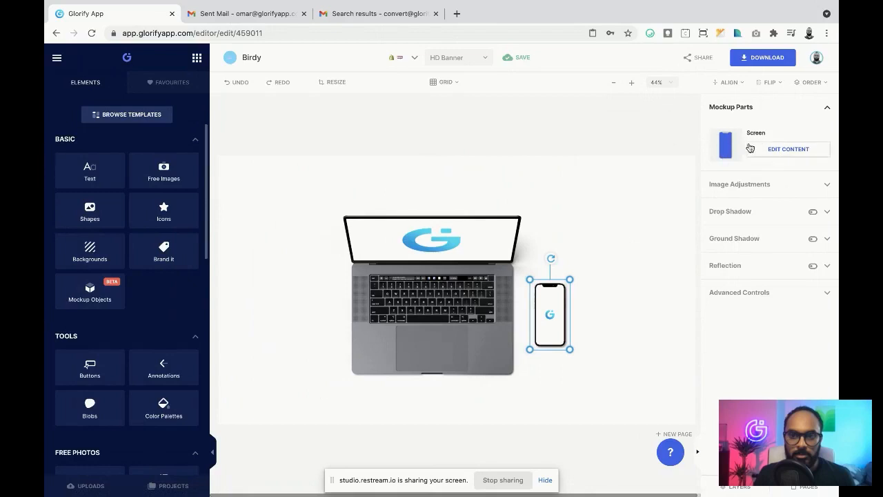
Open the phone mockup's screen content for editing and remove its placeholder logo
{"action": "left_click", "coordinate": [789, 150]}
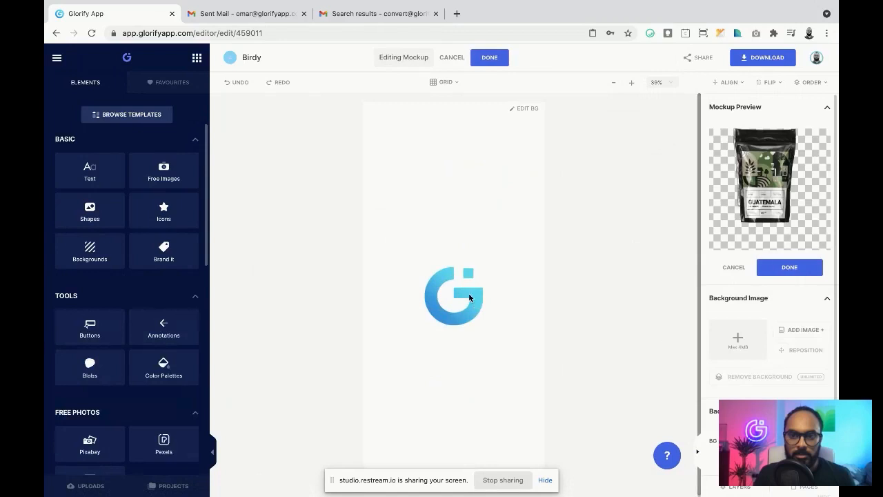
{"action": "left_click", "coordinate": [469, 297]}
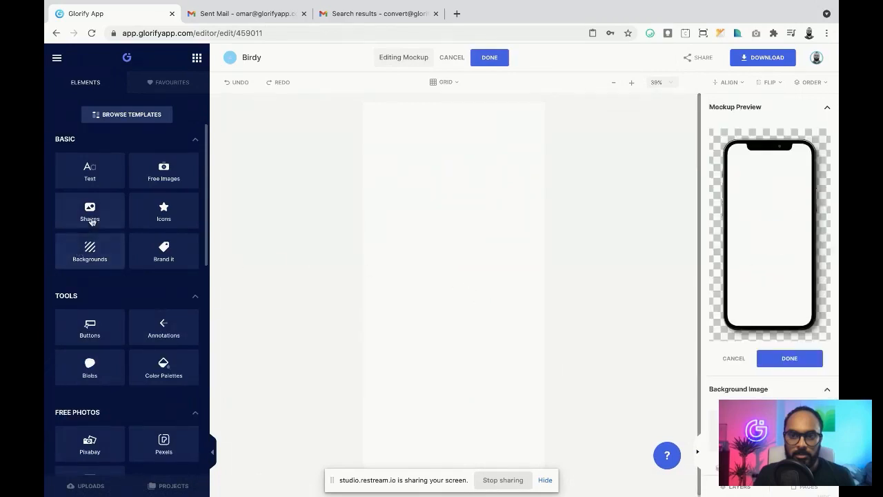
Browse the element library and the Pexels photos for an image to fill the phone screen
{"action": "left_click", "coordinate": [88, 254]}
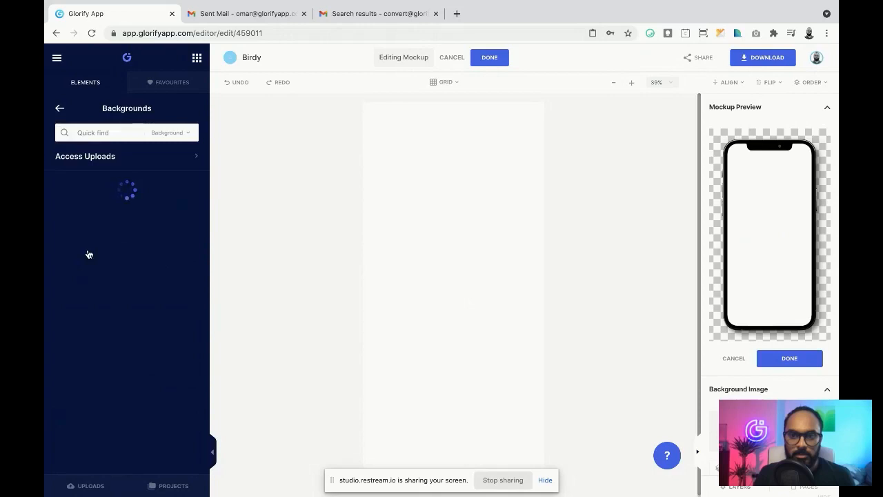
{"action": "left_click", "coordinate": [59, 110]}
{"action": "scroll", "coordinate": [138, 310], "scroll_direction": "down", "scroll_amount": 8}
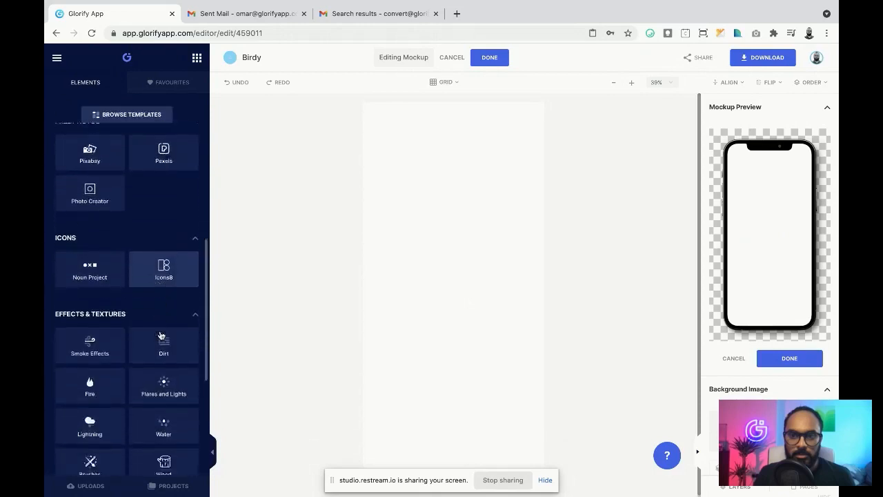
{"action": "scroll", "coordinate": [160, 338], "scroll_direction": "down", "scroll_amount": 1}
{"action": "scroll", "coordinate": [161, 348], "scroll_direction": "up", "scroll_amount": 2}
{"action": "scroll", "coordinate": [161, 350], "scroll_direction": "down", "scroll_amount": 7}
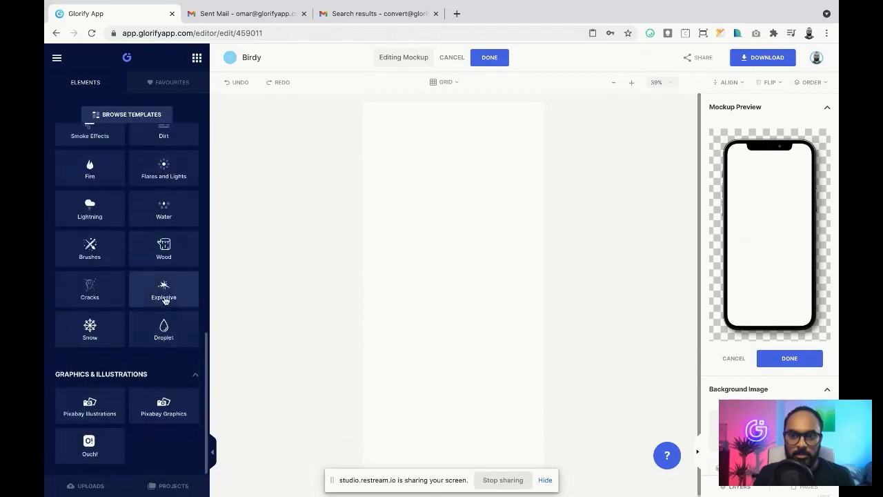
{"action": "scroll", "coordinate": [164, 300], "scroll_direction": "up", "scroll_amount": 6}
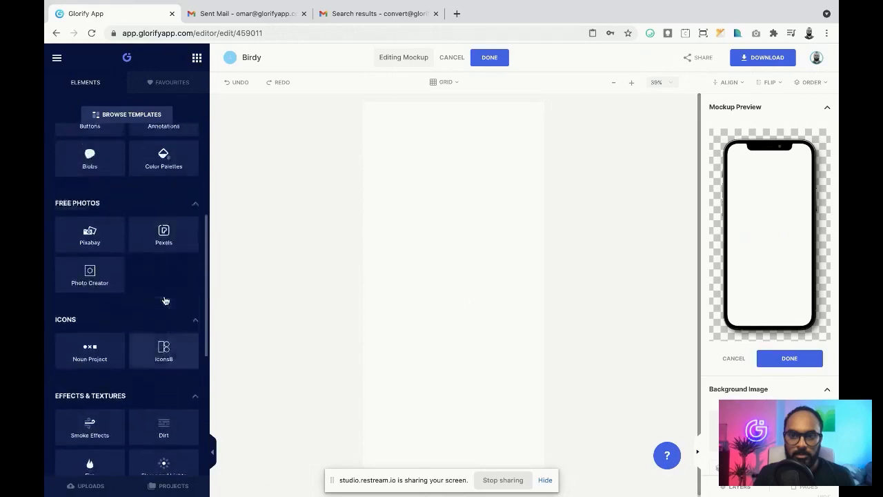
{"action": "scroll", "coordinate": [165, 303], "scroll_direction": "up", "scroll_amount": 2}
{"action": "left_click", "coordinate": [163, 314]}
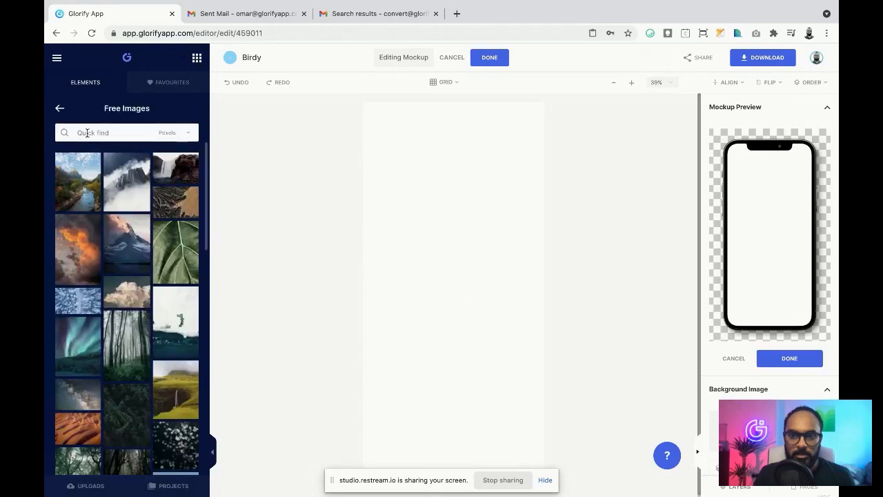
{"action": "scroll", "coordinate": [130, 307], "scroll_direction": "down", "scroll_amount": 8}
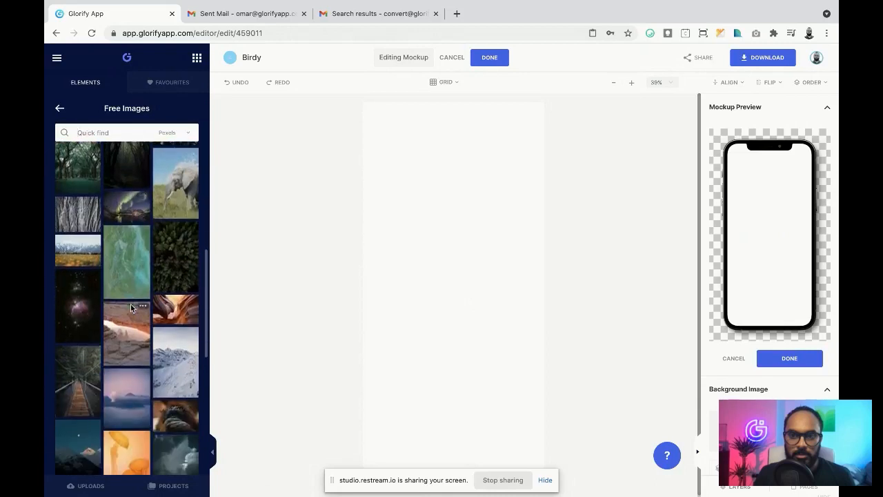
{"action": "scroll", "coordinate": [130, 307], "scroll_direction": "down", "scroll_amount": 8}
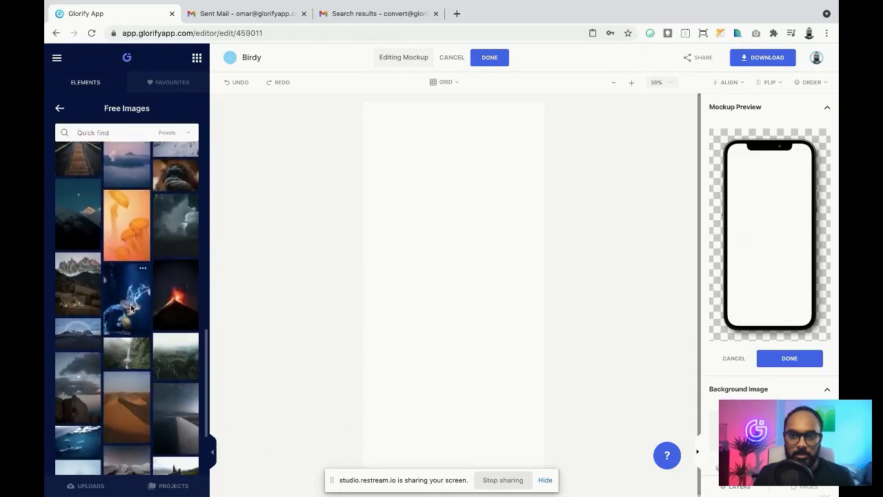
{"action": "scroll", "coordinate": [131, 308], "scroll_direction": "down", "scroll_amount": 3}
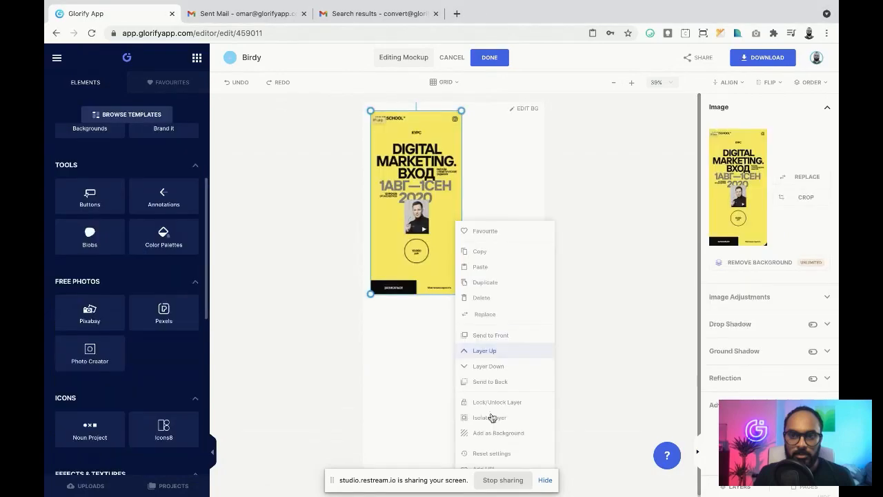
Add the yellow Digital Marketing image as the phone screen's background and apply the mockup edit
{"action": "left_click", "coordinate": [495, 432]}
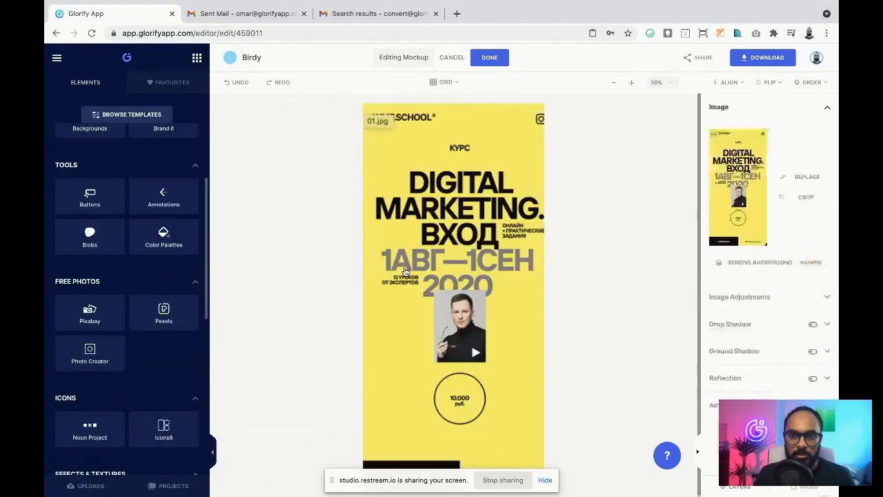
{"action": "left_click", "coordinate": [489, 58]}
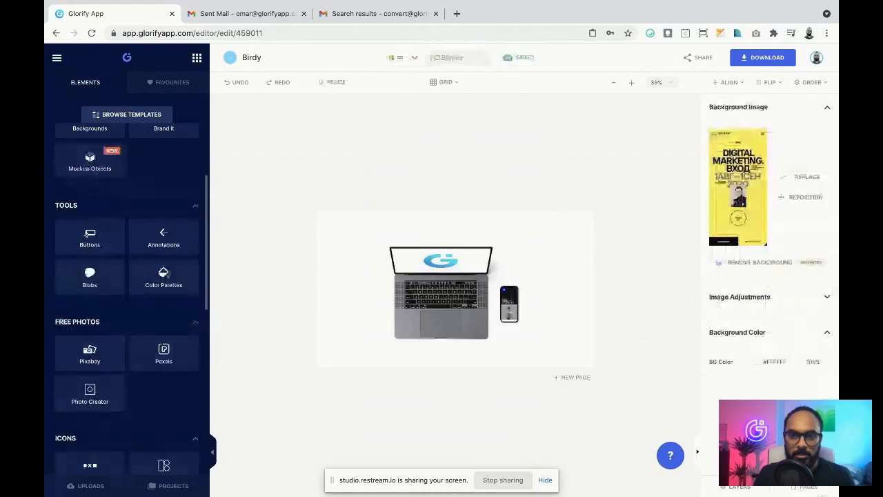
Open the laptop mockup's screen content for editing and delete its placeholder logo
{"action": "left_click", "coordinate": [426, 338]}
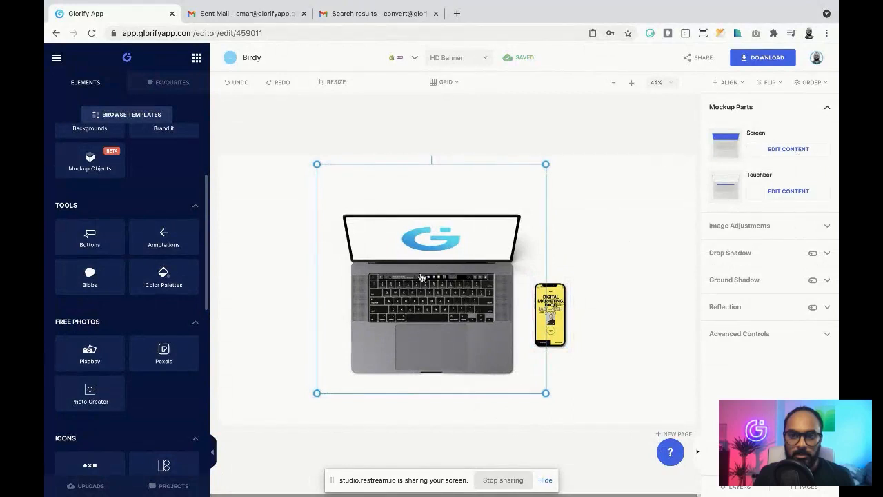
{"action": "left_click", "coordinate": [803, 152]}
{"action": "left_click", "coordinate": [483, 253]}
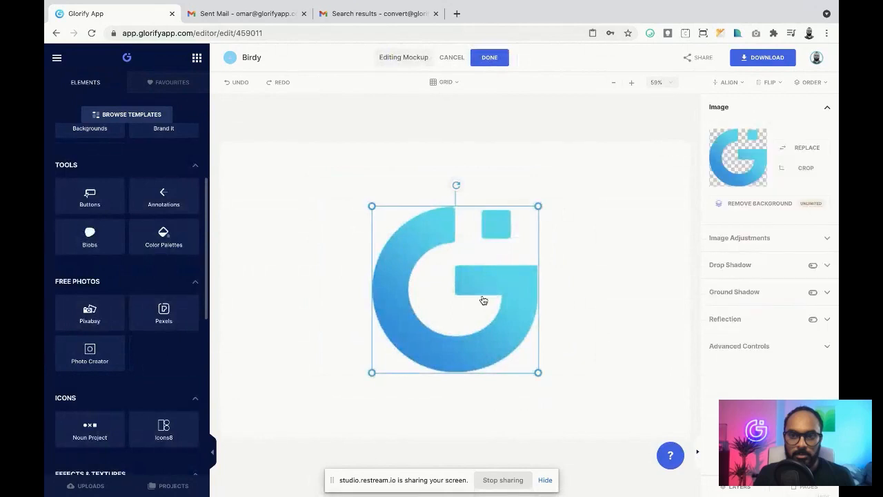
{"action": "key", "text": "Delete"}
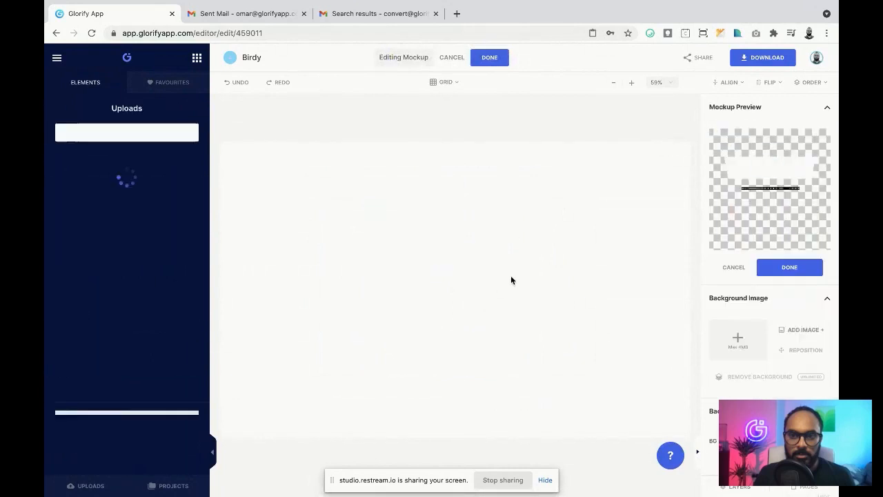
Paste the wide Digital Marketing image, make it the laptop screen's background and apply the mockup edit
{"action": "key", "text": "ctrl+v"}
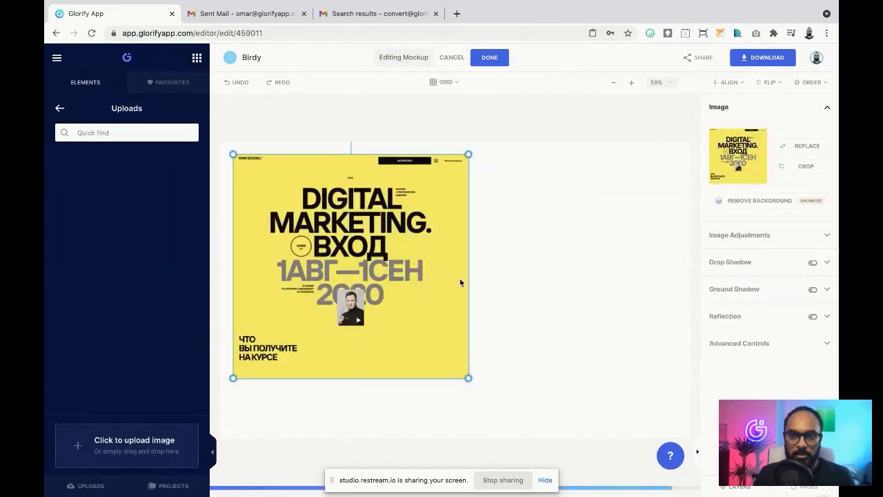
{"action": "right_click", "coordinate": [427, 303]}
{"action": "left_click", "coordinate": [463, 268]}
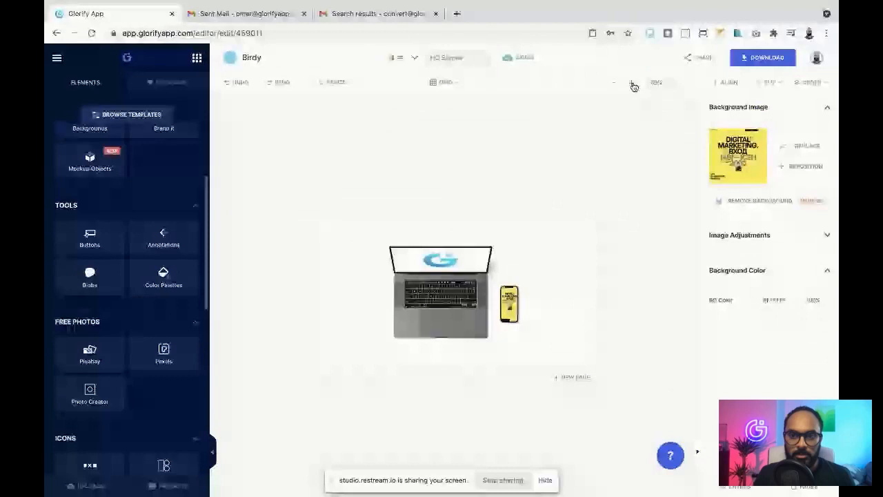
Set the page's background color to the yellow sampled from the laptop screen
{"action": "left_click", "coordinate": [615, 84]}
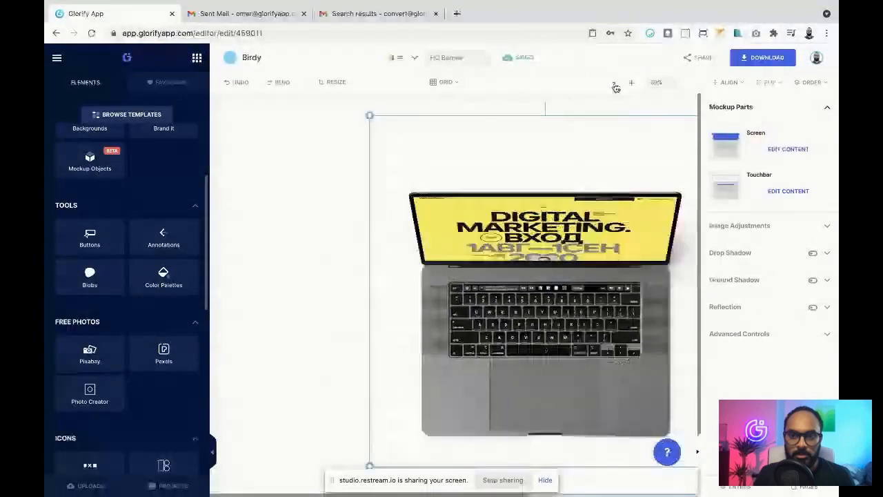
{"action": "left_click", "coordinate": [615, 84]}
{"action": "left_click", "coordinate": [615, 84]}
{"action": "left_click", "coordinate": [614, 84]}
{"action": "left_click", "coordinate": [620, 251]}
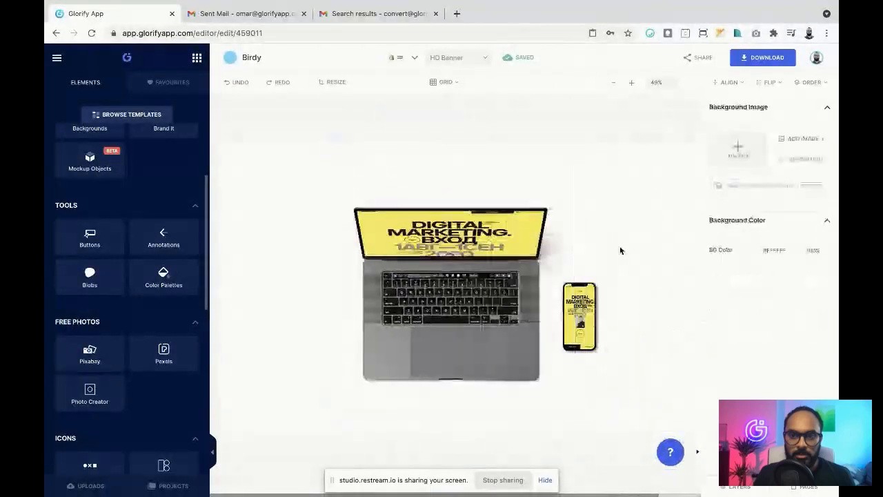
{"action": "left_click", "coordinate": [614, 83]}
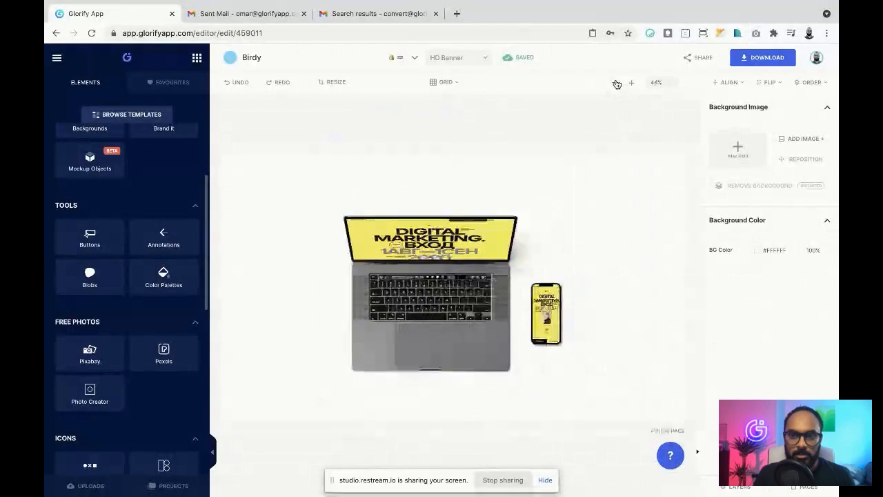
{"action": "left_click", "coordinate": [757, 250]}
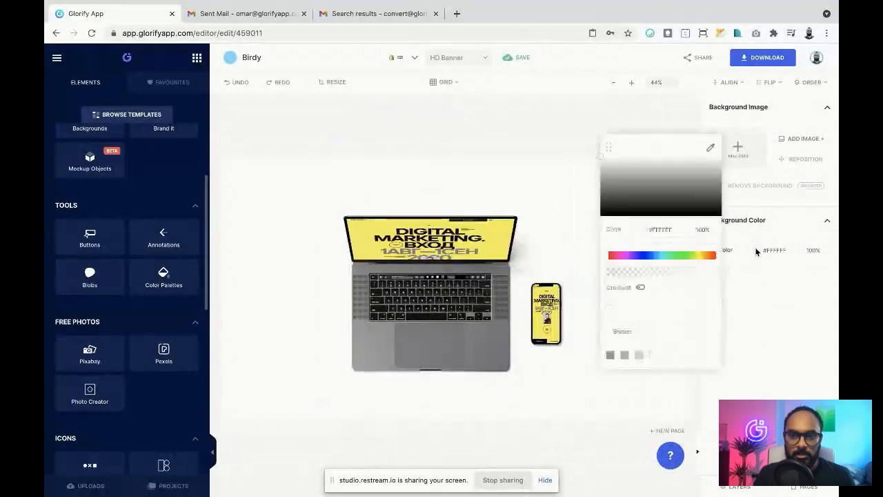
{"action": "left_click", "coordinate": [711, 151]}
{"action": "left_click", "coordinate": [511, 228]}
{"action": "left_click", "coordinate": [573, 239]}
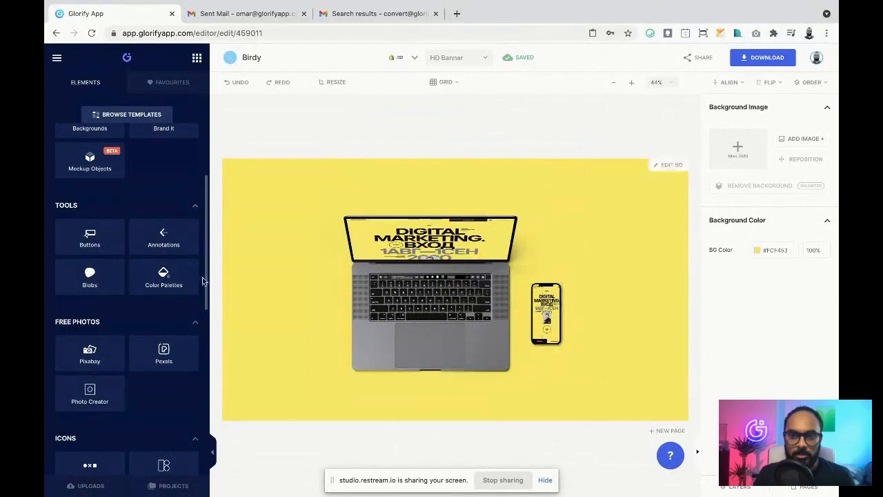
{"action": "scroll", "coordinate": [89, 232], "scroll_direction": "up", "scroll_amount": 1}
{"action": "left_click", "coordinate": [89, 219]}
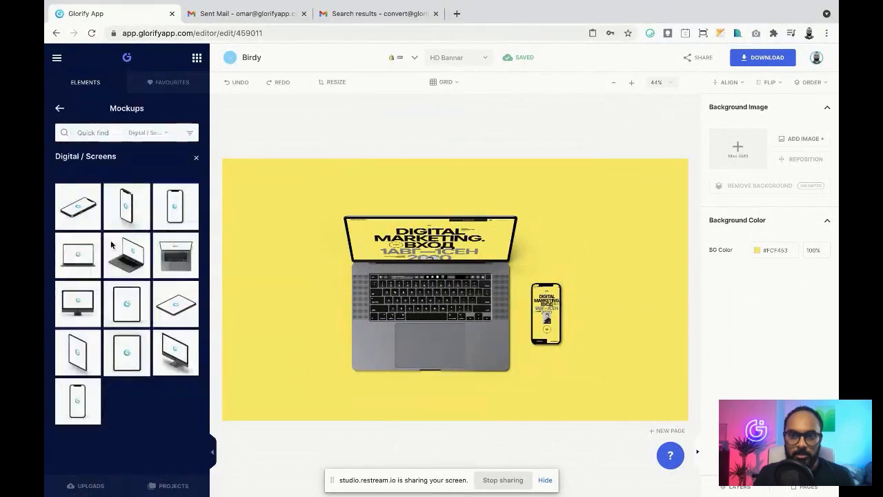
{"action": "left_click", "coordinate": [195, 158]}
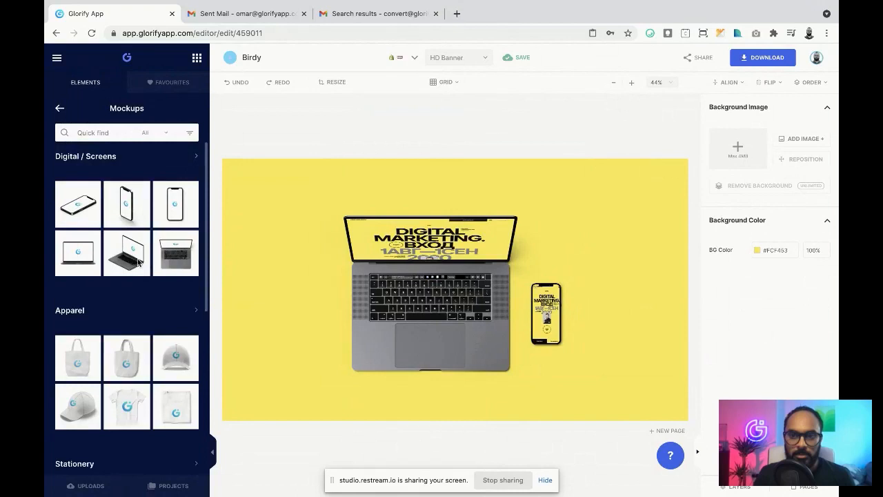
{"action": "left_click", "coordinate": [59, 109]}
Search the Photo Creator objects for "plant" and look through the results
{"action": "scroll", "coordinate": [113, 314], "scroll_direction": "down", "scroll_amount": 3}
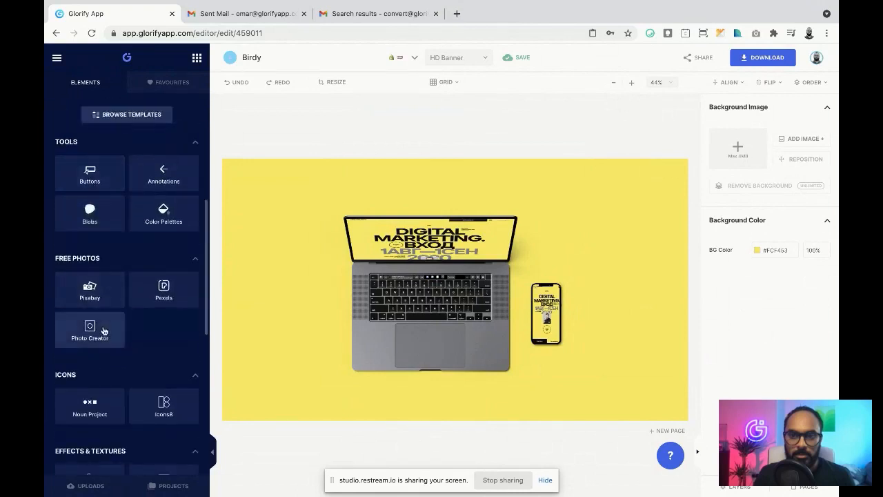
{"action": "left_click", "coordinate": [103, 331]}
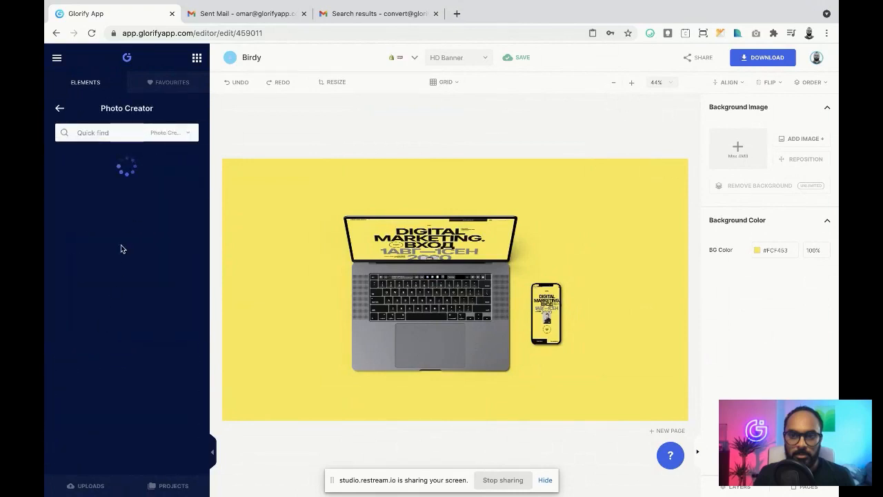
{"action": "scroll", "coordinate": [121, 246], "scroll_direction": "down", "scroll_amount": 1}
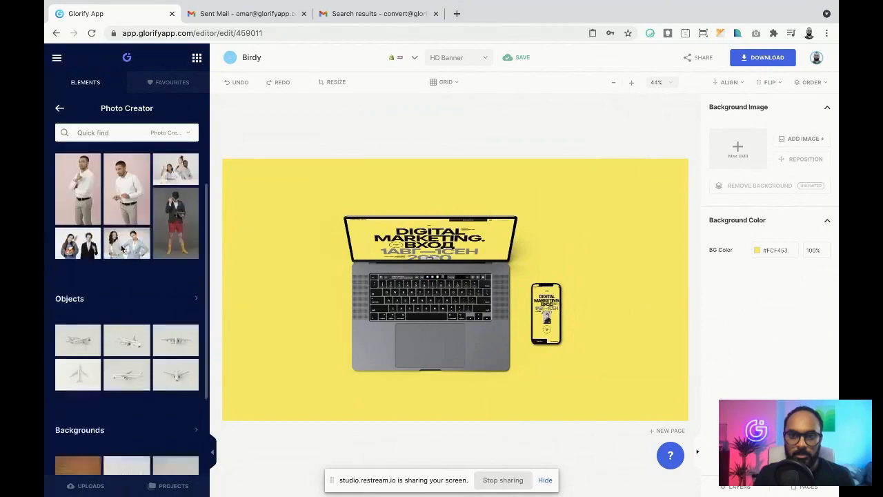
{"action": "scroll", "coordinate": [121, 245], "scroll_direction": "down", "scroll_amount": 2}
{"action": "scroll", "coordinate": [106, 278], "scroll_direction": "up", "scroll_amount": 1}
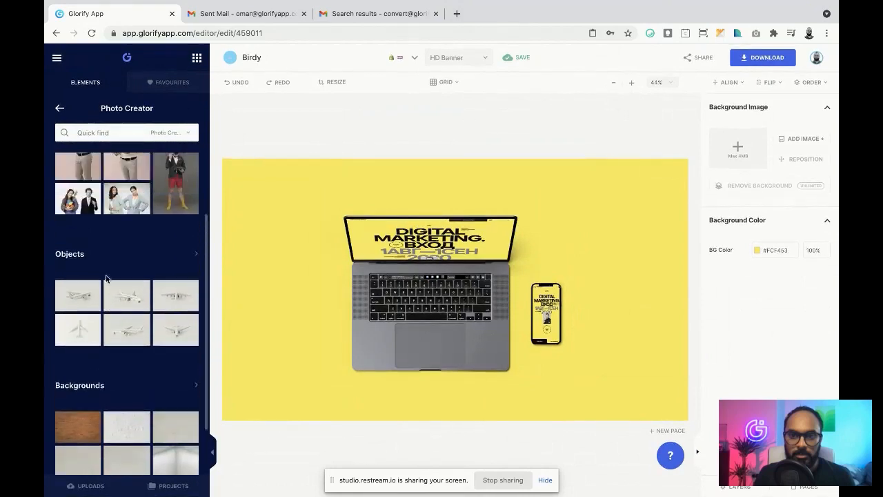
{"action": "left_click", "coordinate": [70, 254]}
{"action": "type", "text": "plant"}
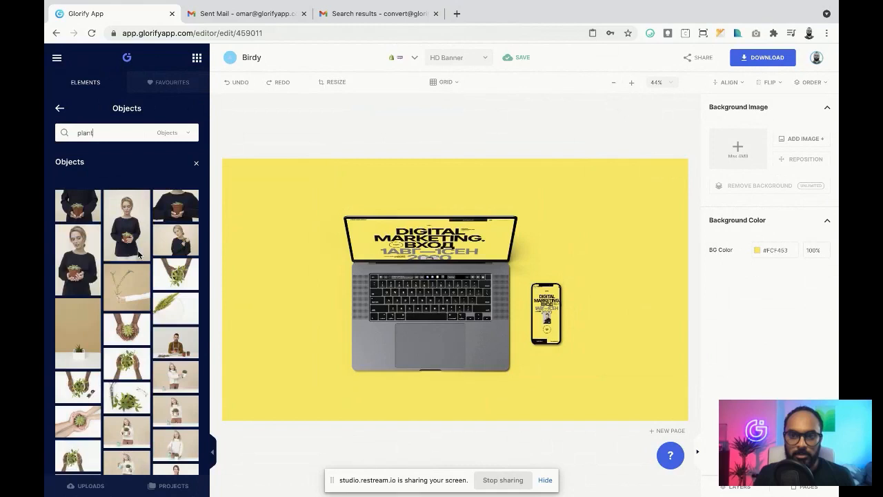
{"action": "scroll", "coordinate": [138, 256], "scroll_direction": "down", "scroll_amount": 3}
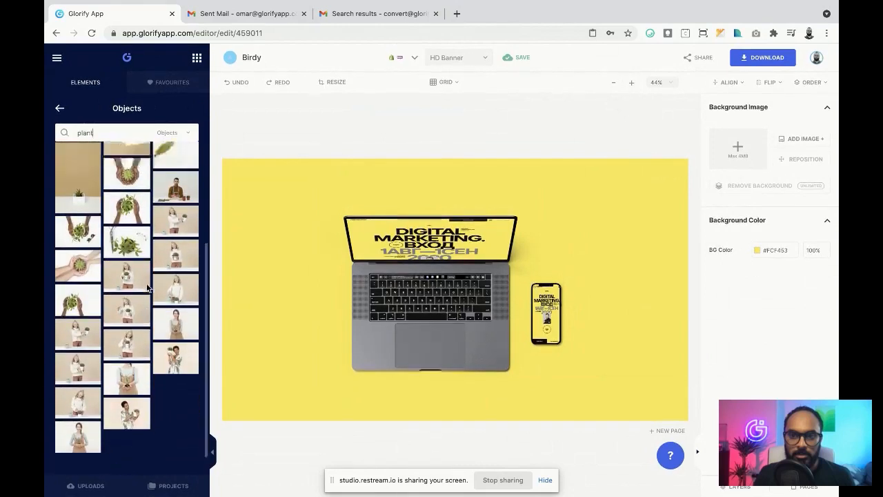
Refine the object search to "plant top down" and to "plant table"
{"action": "type", "text": "top down"}
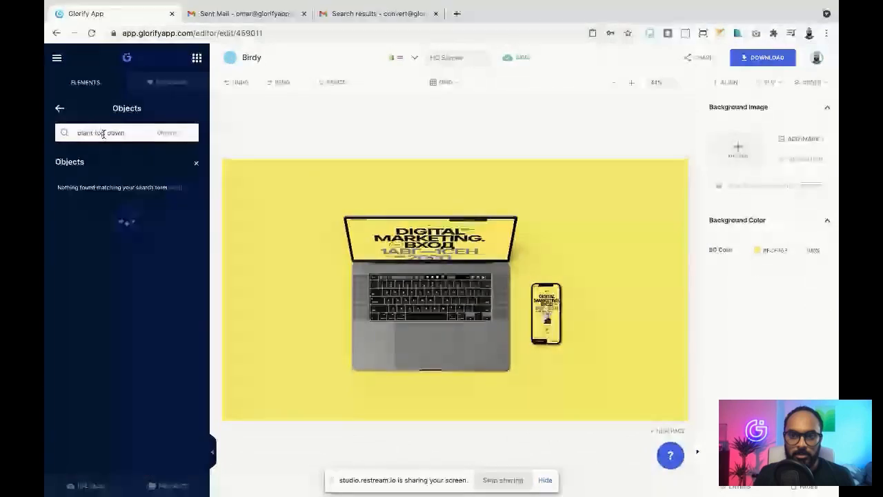
{"action": "left_click_drag", "start_coordinate": [92, 133], "coordinate": [186, 135]}
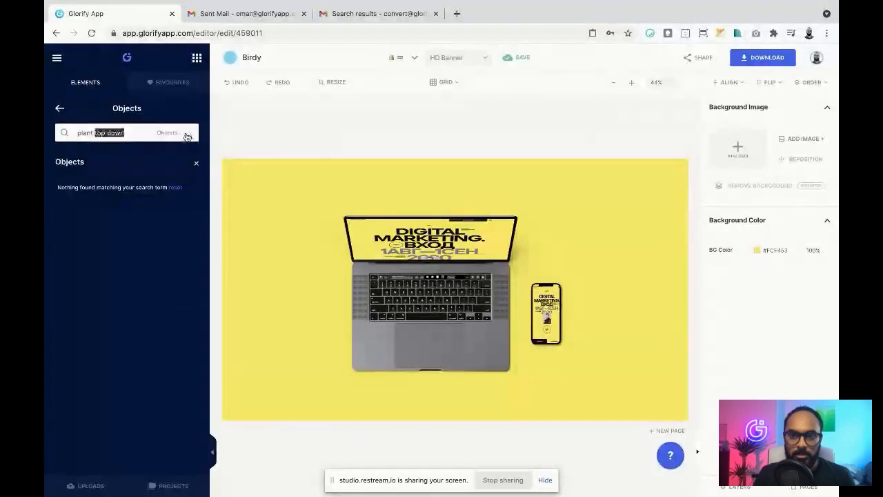
{"action": "type", "text": "table"}
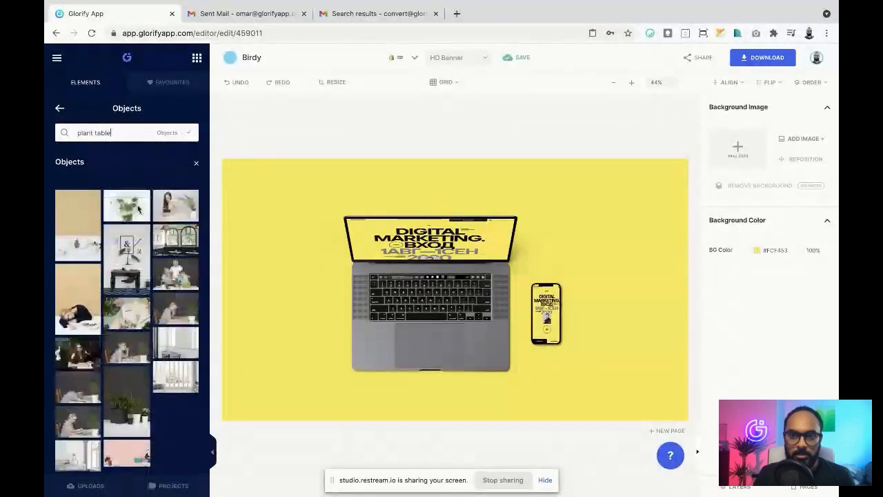
Search the objects for "coffee" and add the top-down coffee cup photo with the green background to the page
{"action": "scroll", "coordinate": [137, 209], "scroll_direction": "down", "scroll_amount": 1}
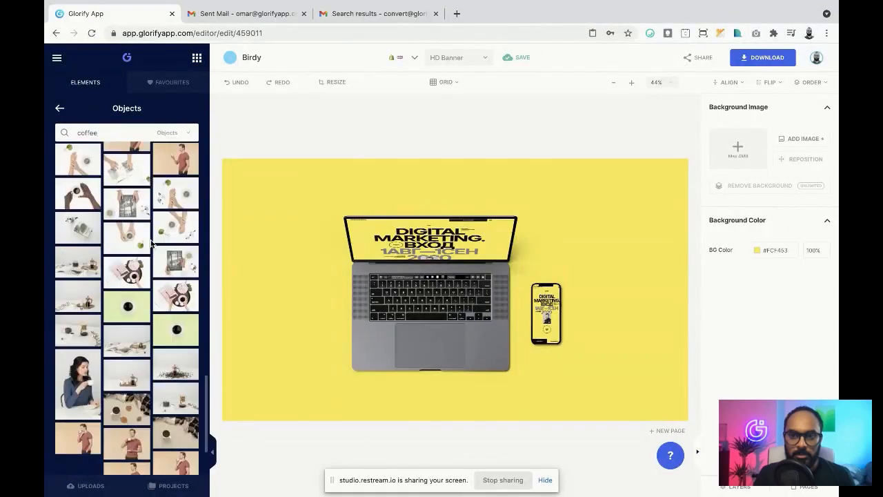
{"action": "scroll", "coordinate": [151, 243], "scroll_direction": "down", "scroll_amount": 2}
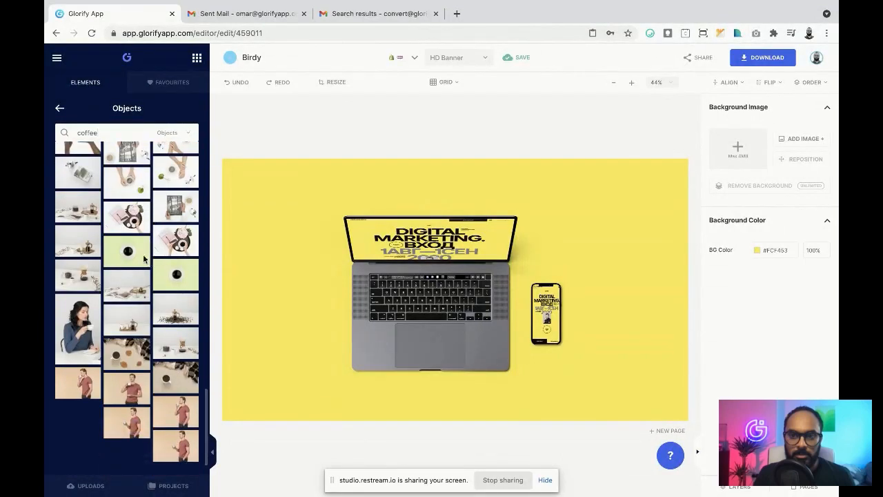
{"action": "left_click", "coordinate": [134, 254]}
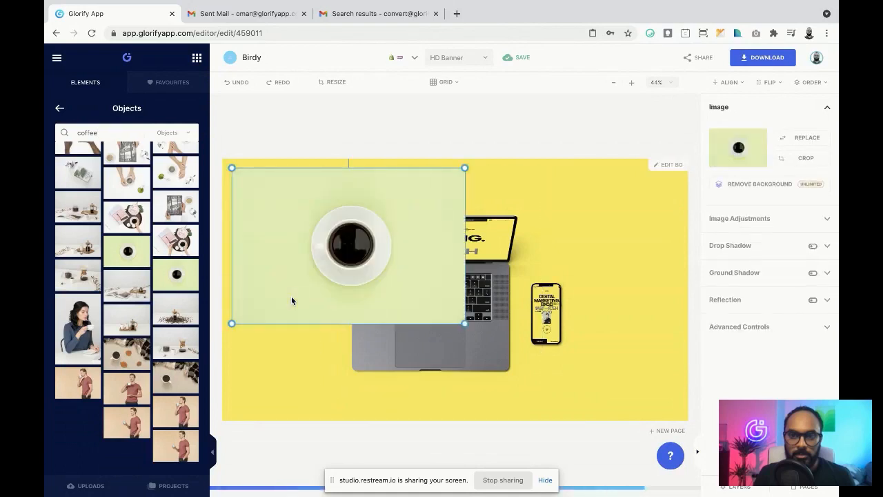
{"action": "left_click", "coordinate": [186, 276]}
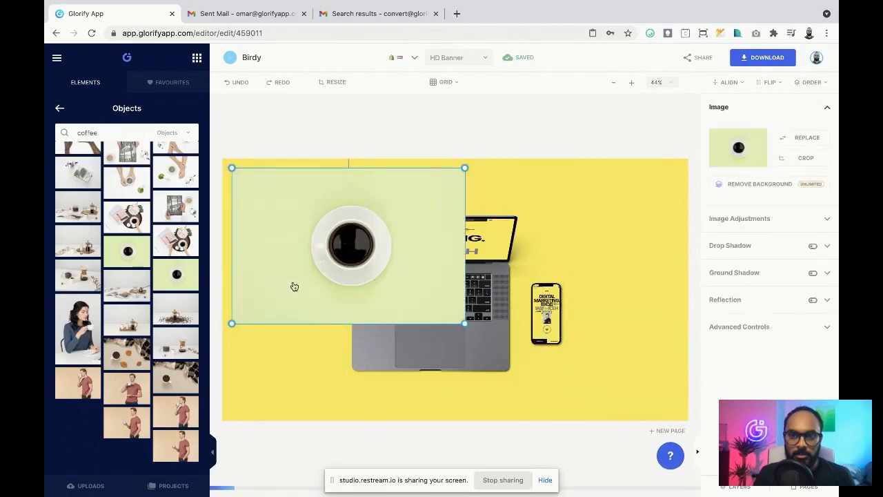
{"action": "left_click", "coordinate": [311, 351]}
{"action": "left_click_drag", "start_coordinate": [321, 316], "coordinate": [332, 363]}
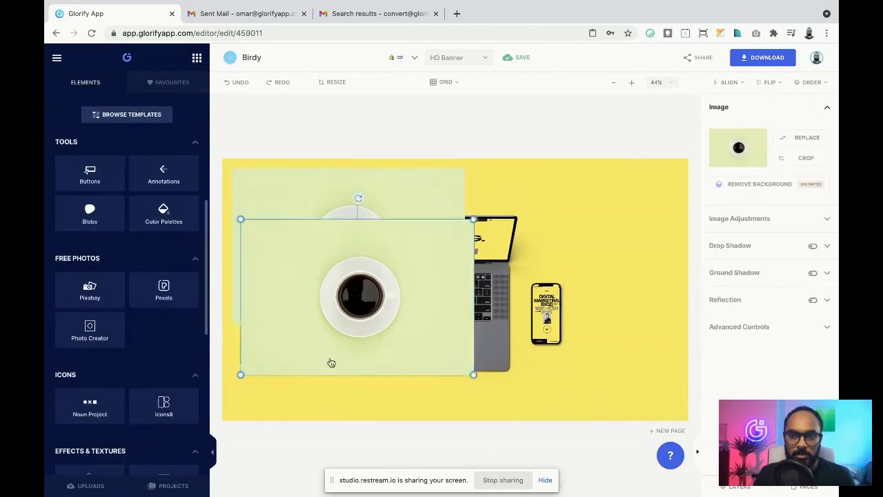
{"action": "key", "text": "Delete"}
Remove the background of the coffee cup photo and crop it closely around the cup and saucer
{"action": "left_click", "coordinate": [345, 292]}
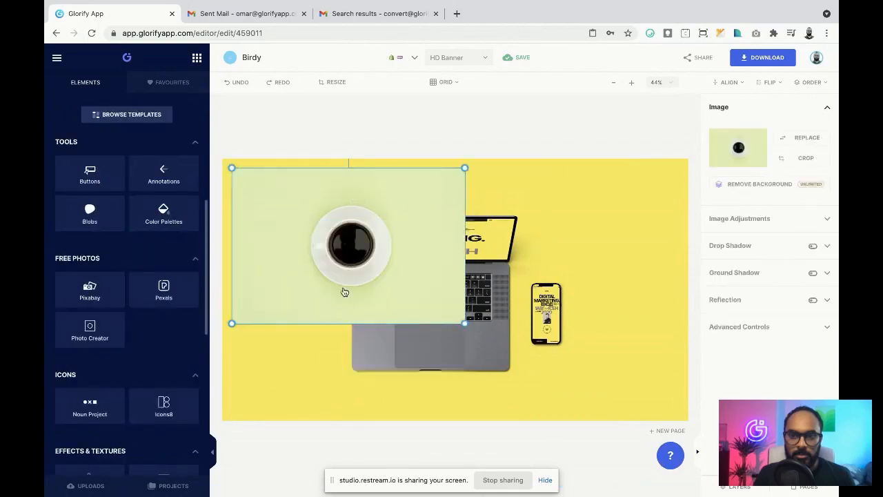
{"action": "left_click", "coordinate": [747, 184]}
{"action": "double_click", "coordinate": [351, 249]}
{"action": "left_click_drag", "start_coordinate": [555, 277], "coordinate": [499, 275]}
{"action": "left_click_drag", "start_coordinate": [320, 276], "coordinate": [384, 277]}
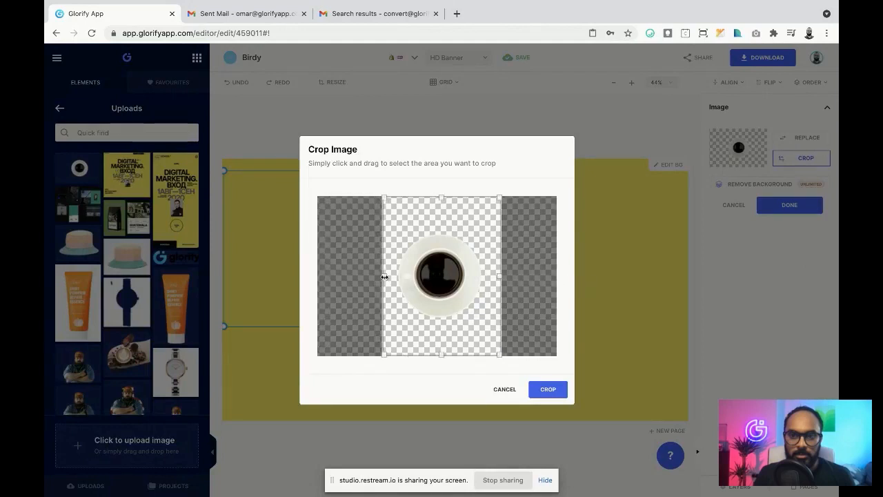
{"action": "left_click_drag", "start_coordinate": [441, 355], "coordinate": [442, 322]}
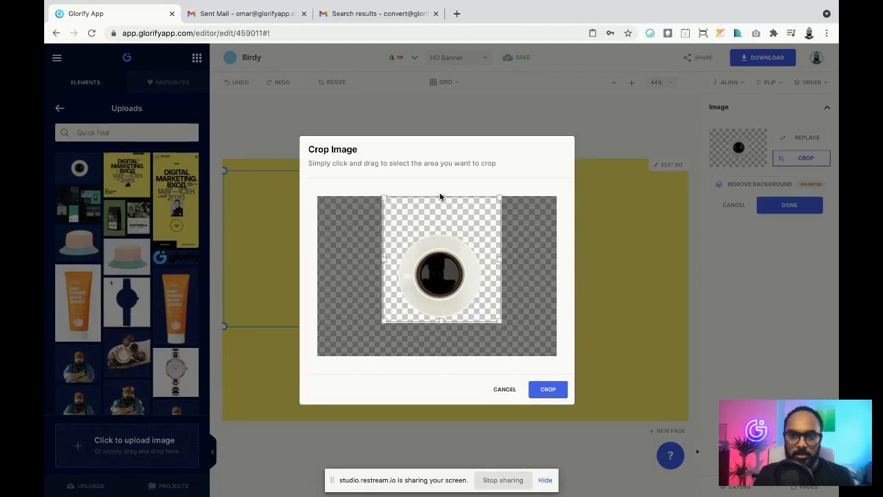
{"action": "left_click_drag", "start_coordinate": [439, 196], "coordinate": [441, 227]}
{"action": "left_click", "coordinate": [548, 389]}
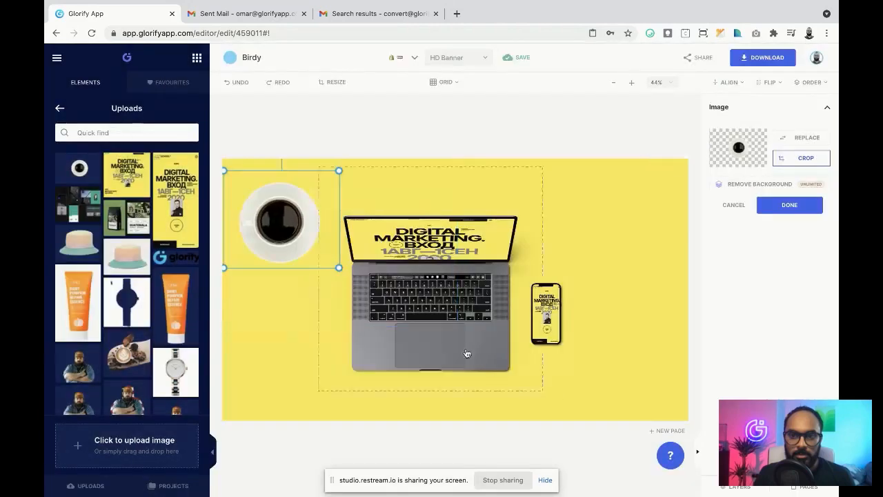
Shrink the cropped coffee cup, place it beside the laptop's left edge and rotate it slightly clockwise
{"action": "left_click_drag", "start_coordinate": [279, 221], "coordinate": [291, 298]}
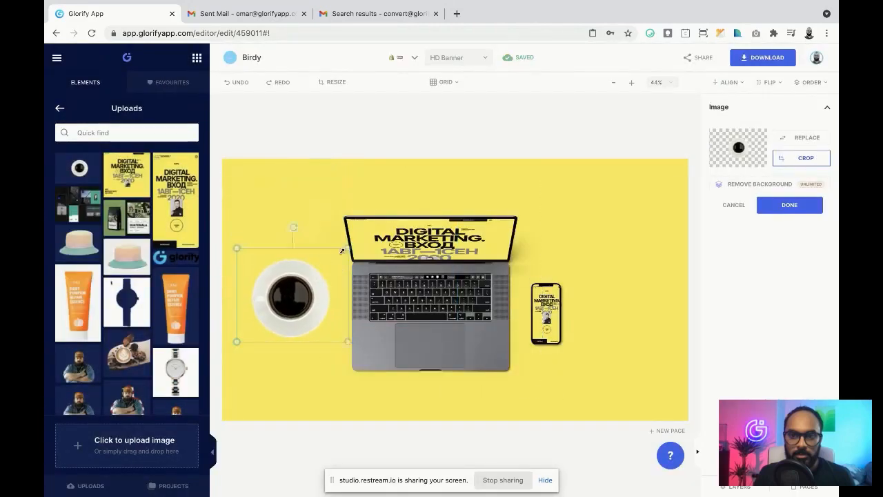
{"action": "left_click_drag", "start_coordinate": [342, 251], "coordinate": [307, 283]}
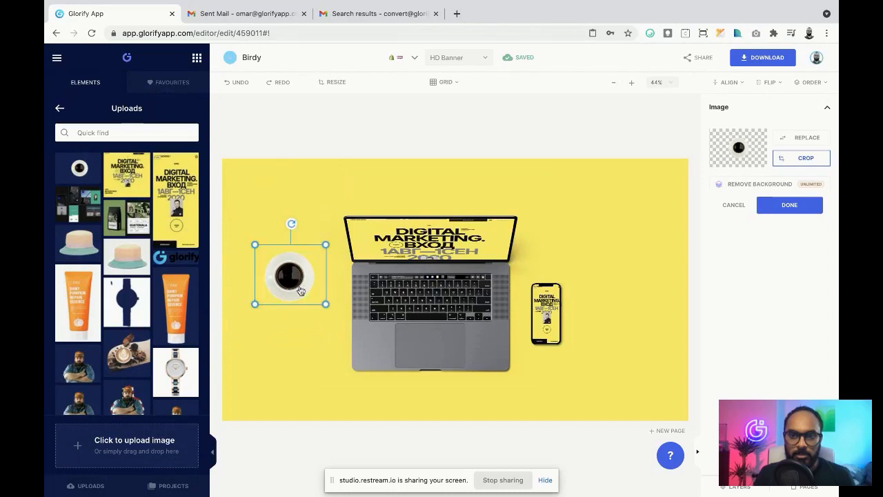
{"action": "left_click", "coordinate": [285, 225]}
{"action": "left_click", "coordinate": [285, 254]}
{"action": "left_click_drag", "start_coordinate": [290, 224], "coordinate": [315, 229]}
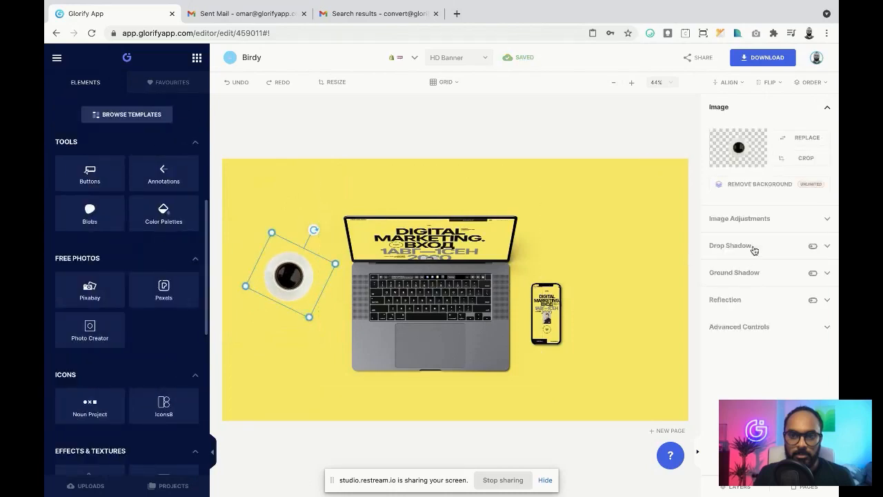
Give the coffee cup a drop shadow with blur 63 and opacity 0.27, and fine-tune its horizontal and vertical distances
{"action": "left_click", "coordinate": [812, 246]}
{"action": "left_click", "coordinate": [827, 247]}
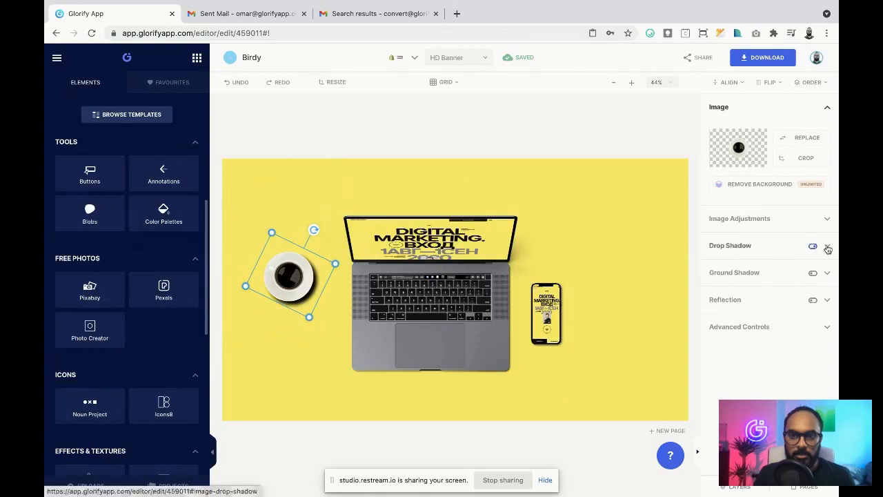
{"action": "left_click_drag", "start_coordinate": [769, 382], "coordinate": [785, 383]}
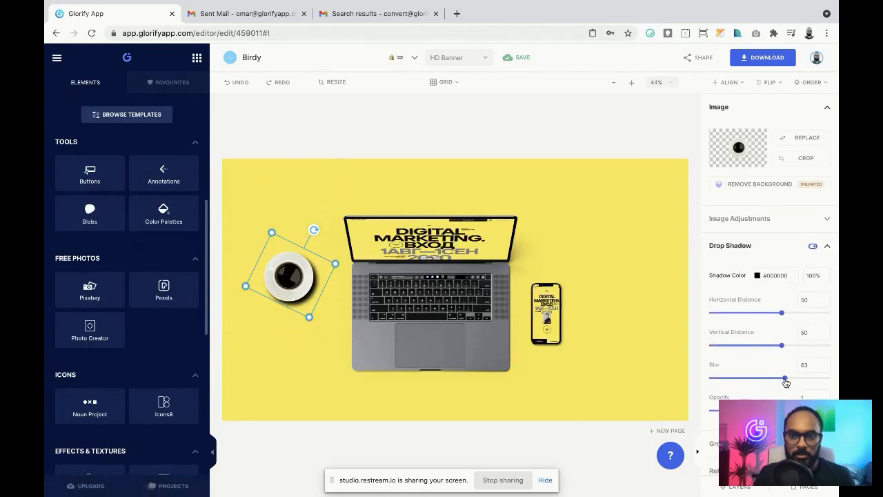
{"action": "left_click_drag", "start_coordinate": [819, 410], "coordinate": [743, 410]}
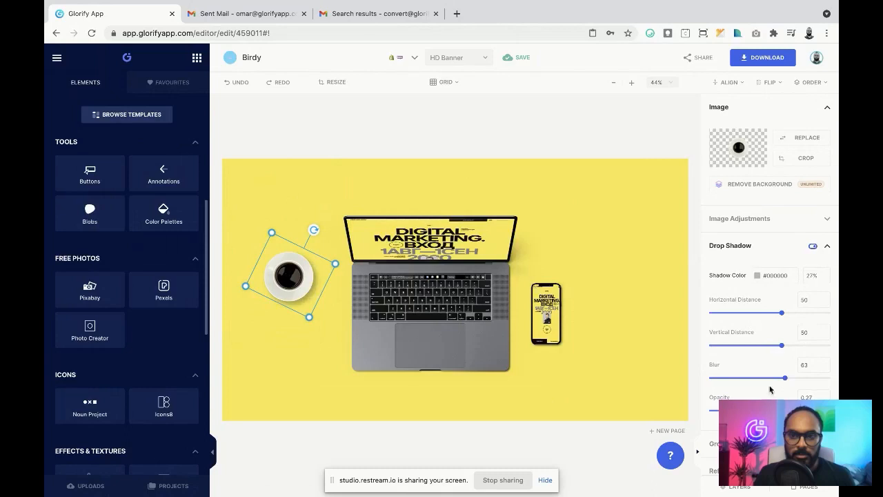
{"action": "left_click_drag", "start_coordinate": [784, 347], "coordinate": [774, 348]}
{"action": "mouse_move", "coordinate": [782, 315]}
{"action": "left_mouse_down"}
{"action": "mouse_move", "coordinate": [798, 316]}
{"action": "mouse_move", "coordinate": [786, 317]}
{"action": "left_mouse_up"}
{"action": "mouse_move", "coordinate": [774, 347]}
{"action": "left_mouse_down"}
{"action": "mouse_move", "coordinate": [786, 347]}
{"action": "mouse_move", "coordinate": [774, 348]}
{"action": "left_mouse_up"}
{"action": "left_click", "coordinate": [600, 393]}
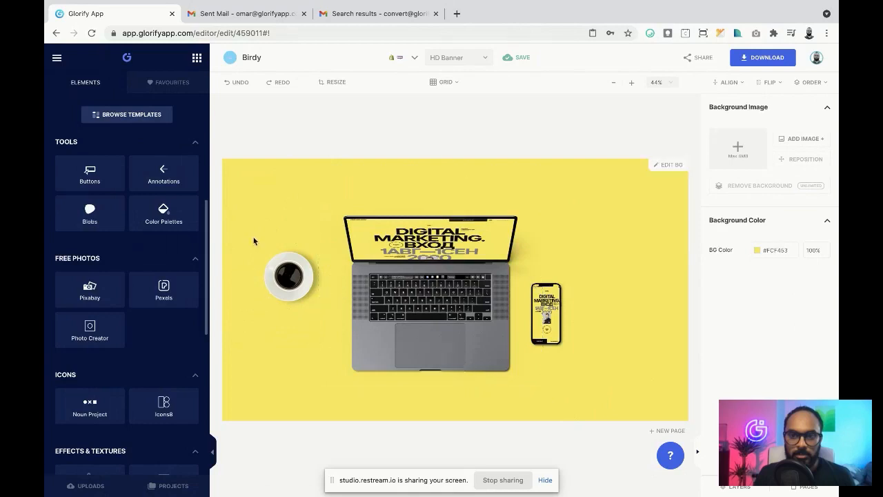
Shift the coffee cup, laptop and phone together slightly to the right on the page
{"action": "left_click_drag", "start_coordinate": [253, 241], "coordinate": [583, 343]}
{"action": "left_click_drag", "start_coordinate": [466, 323], "coordinate": [499, 322]}
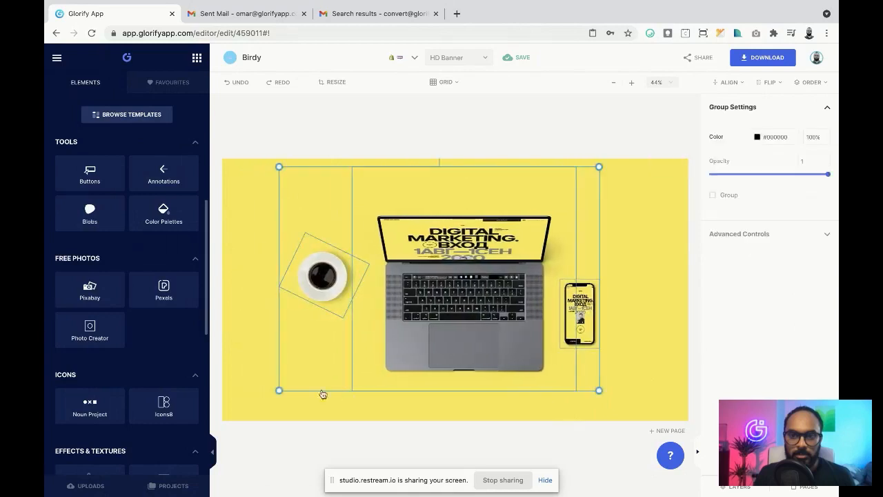
{"action": "left_click", "coordinate": [252, 364]}
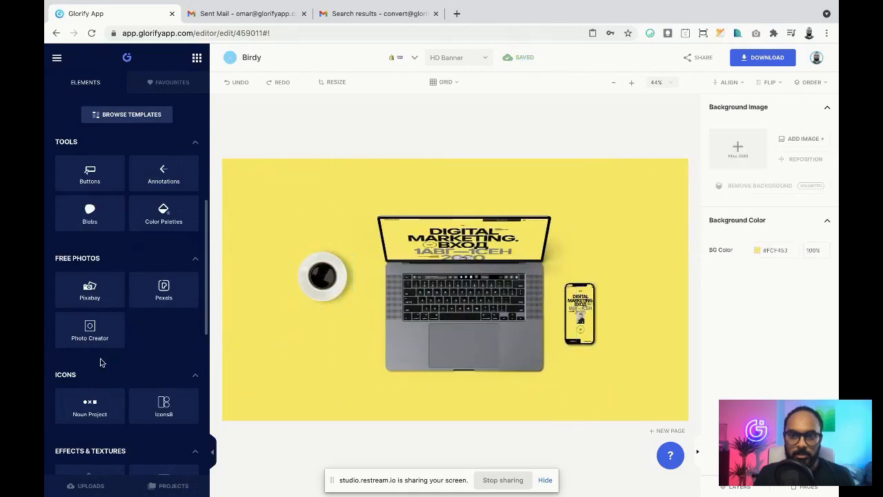
Browse the Stationery mockups and add the upright USB stick mockup to the page
{"action": "scroll", "coordinate": [100, 362], "scroll_direction": "down", "scroll_amount": 5}
{"action": "scroll", "coordinate": [96, 332], "scroll_direction": "up", "scroll_amount": 8}
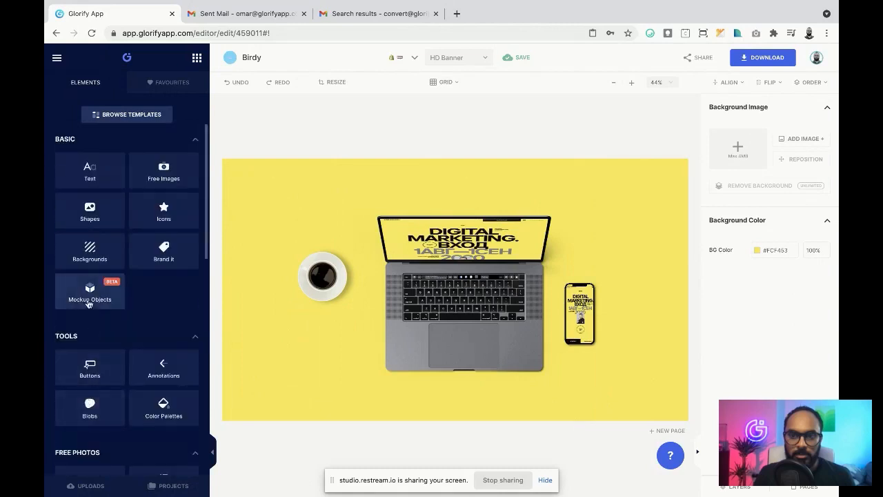
{"action": "left_click", "coordinate": [89, 304]}
{"action": "scroll", "coordinate": [131, 276], "scroll_direction": "down", "scroll_amount": 5}
{"action": "scroll", "coordinate": [133, 310], "scroll_direction": "up", "scroll_amount": 1}
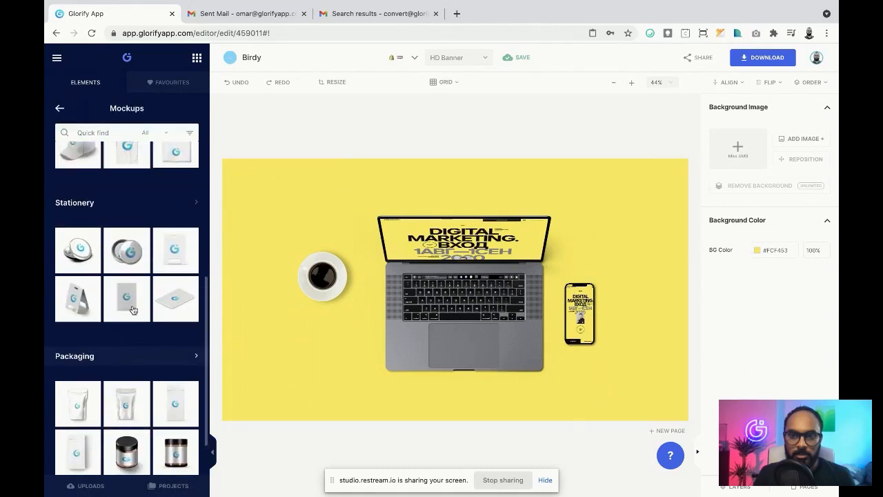
{"action": "left_click", "coordinate": [88, 205]}
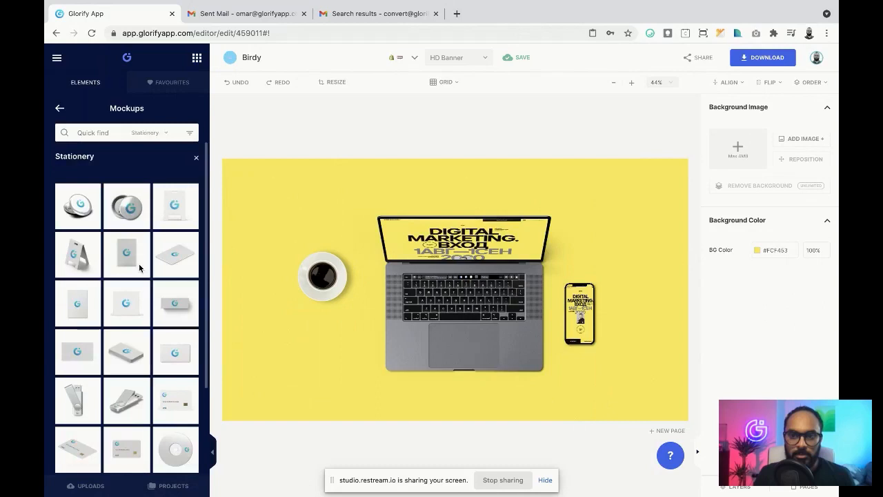
{"action": "scroll", "coordinate": [139, 267], "scroll_direction": "down", "scroll_amount": 3}
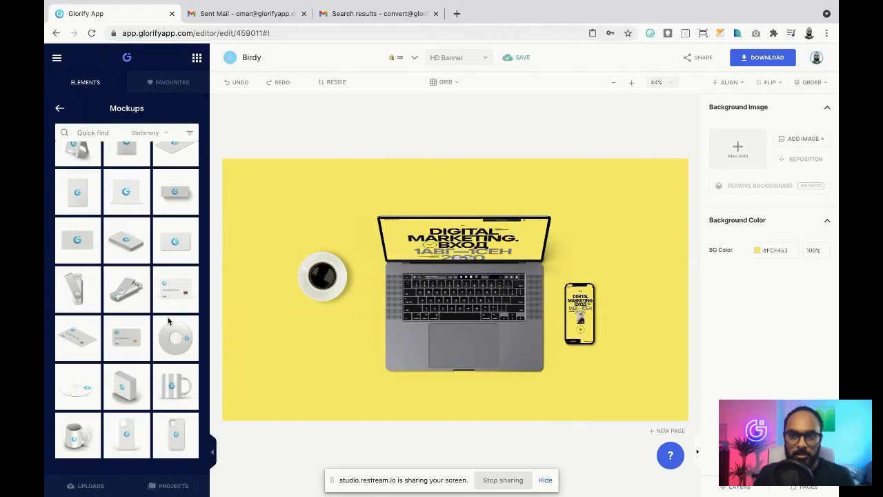
{"action": "scroll", "coordinate": [168, 321], "scroll_direction": "up", "scroll_amount": 2}
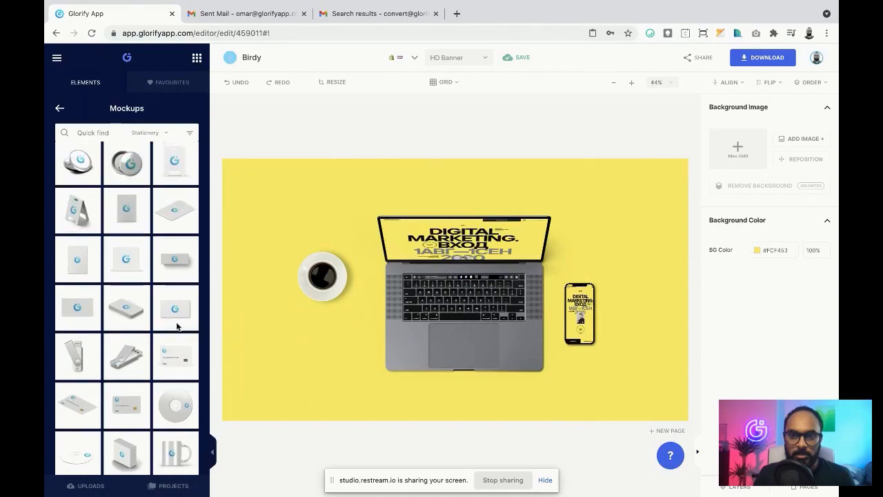
{"action": "scroll", "coordinate": [177, 326], "scroll_direction": "up", "scroll_amount": 1}
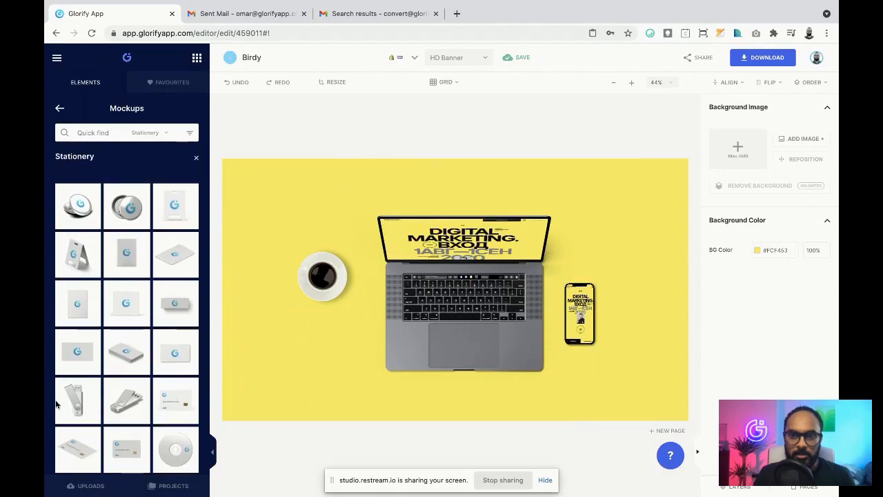
{"action": "left_click", "coordinate": [80, 402]}
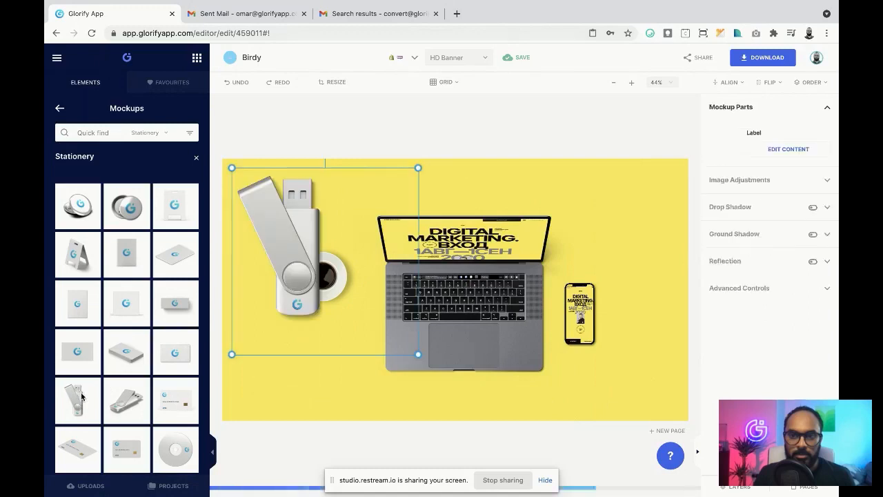
Shrink the USB stick mockup, tilt it counterclockwise and place it below the coffee cup beside the laptop
{"action": "left_click_drag", "start_coordinate": [418, 168], "coordinate": [311, 277]}
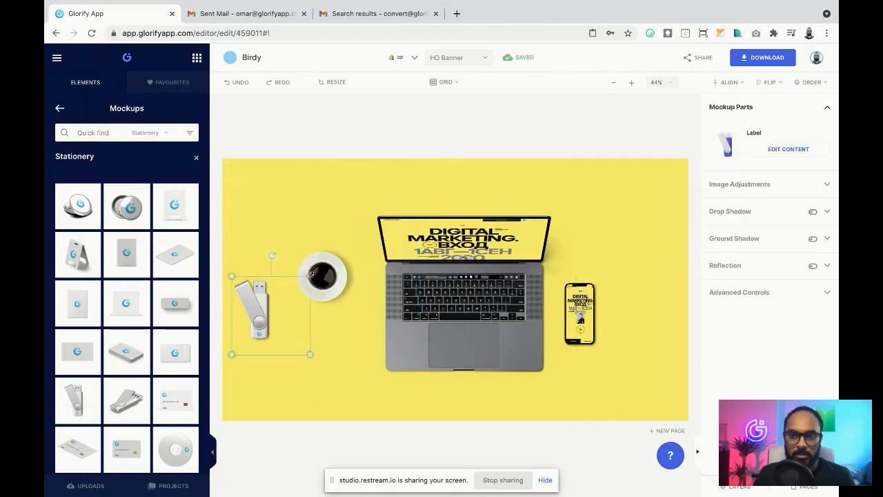
{"action": "left_click_drag", "start_coordinate": [298, 313], "coordinate": [375, 321]}
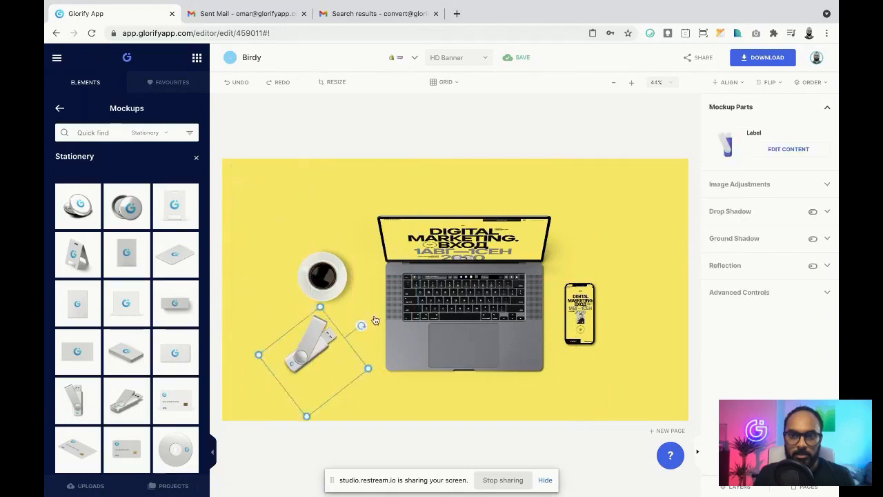
{"action": "left_click_drag", "start_coordinate": [369, 367], "coordinate": [342, 353]}
{"action": "left_click_drag", "start_coordinate": [374, 328], "coordinate": [317, 332]}
{"action": "left_click_drag", "start_coordinate": [325, 347], "coordinate": [335, 341]}
Move the coffee cup farther from the laptop, shrink the USB stick further and position it between the two
{"action": "left_click_drag", "start_coordinate": [314, 300], "coordinate": [273, 298]}
{"action": "left_click", "coordinate": [338, 328]}
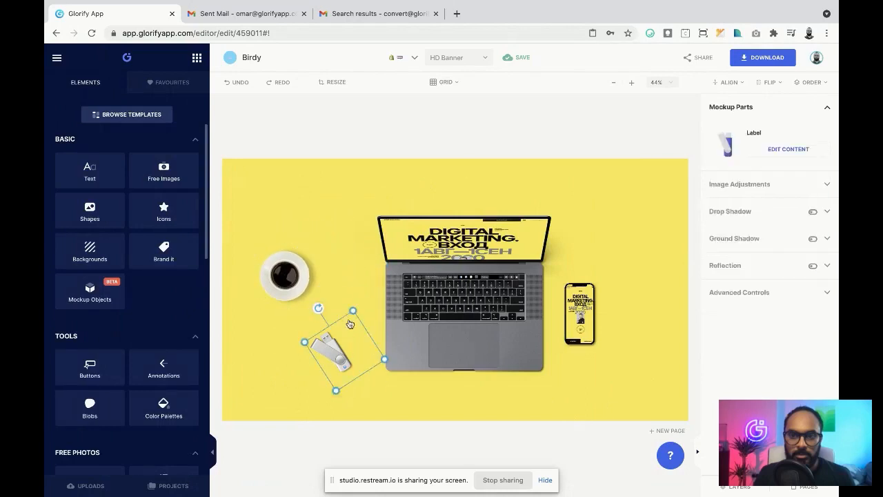
{"action": "left_click_drag", "start_coordinate": [353, 311], "coordinate": [348, 337]}
{"action": "left_click_drag", "start_coordinate": [342, 373], "coordinate": [349, 339]}
{"action": "left_click_drag", "start_coordinate": [284, 275], "coordinate": [290, 279]}
{"action": "left_click", "coordinate": [338, 331]}
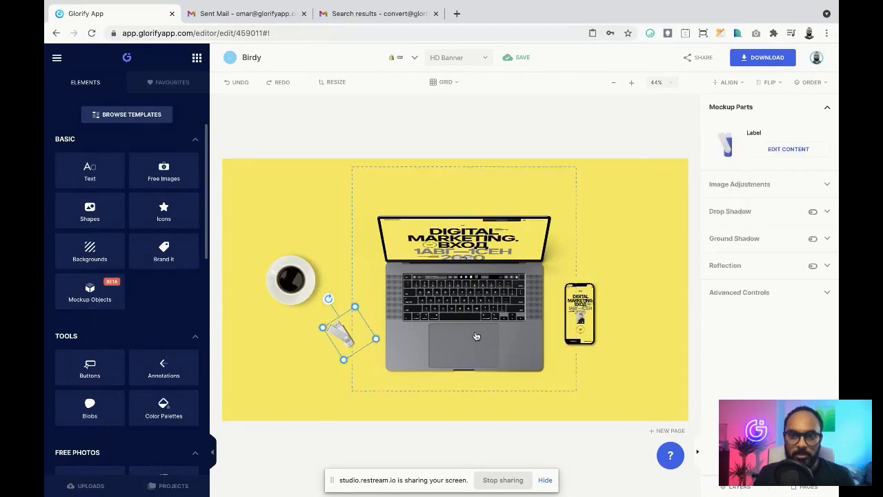
{"action": "left_click", "coordinate": [773, 152]}
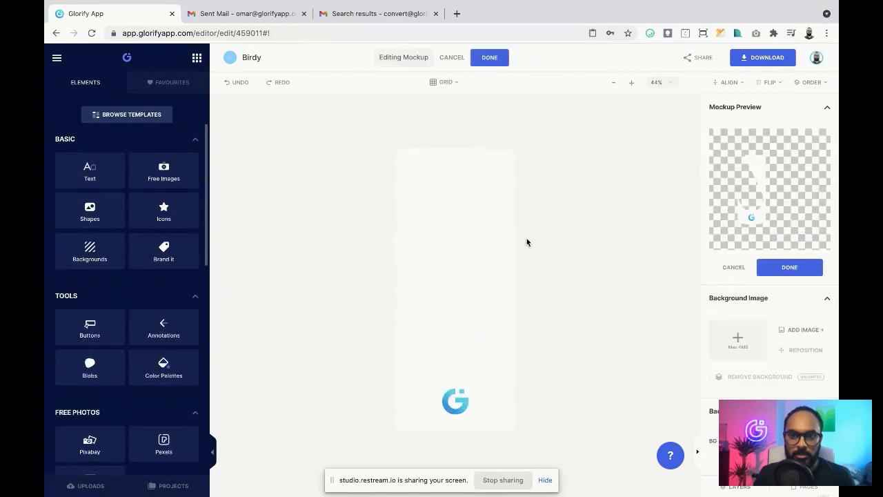
{"action": "left_click", "coordinate": [461, 412]}
{"action": "key", "text": "Delete"}
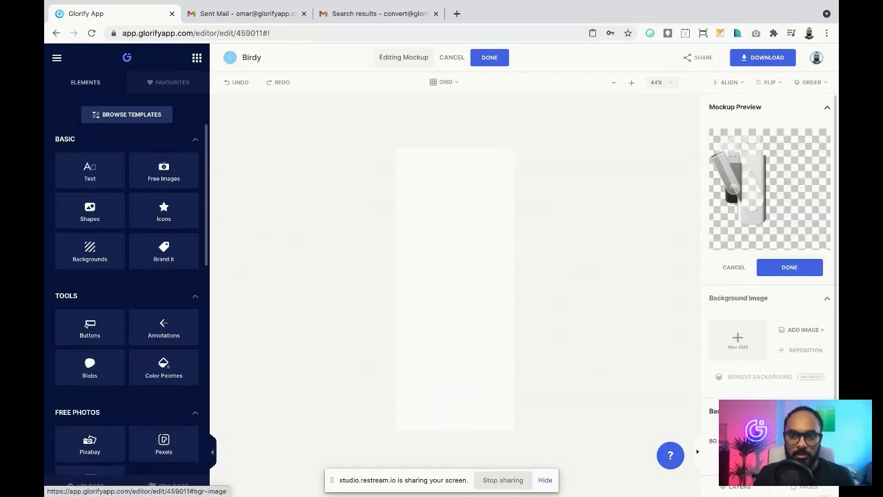
{"action": "left_click", "coordinate": [764, 441]}
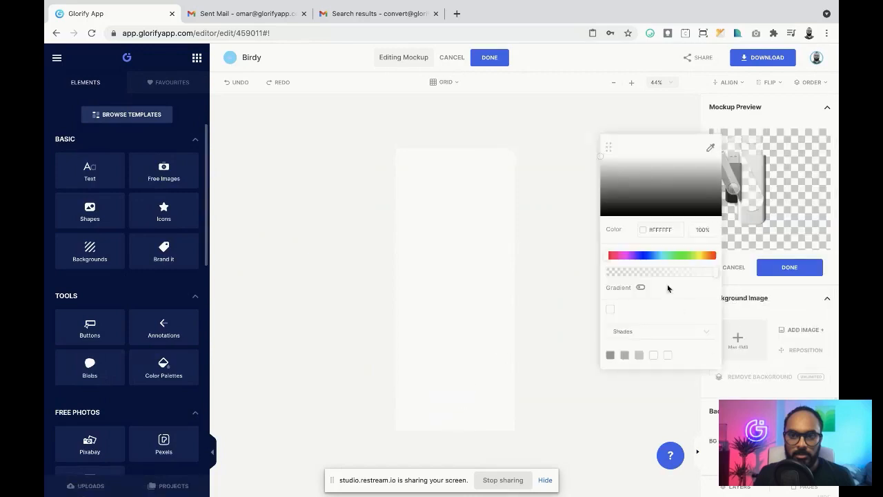
{"action": "left_click", "coordinate": [449, 56]}
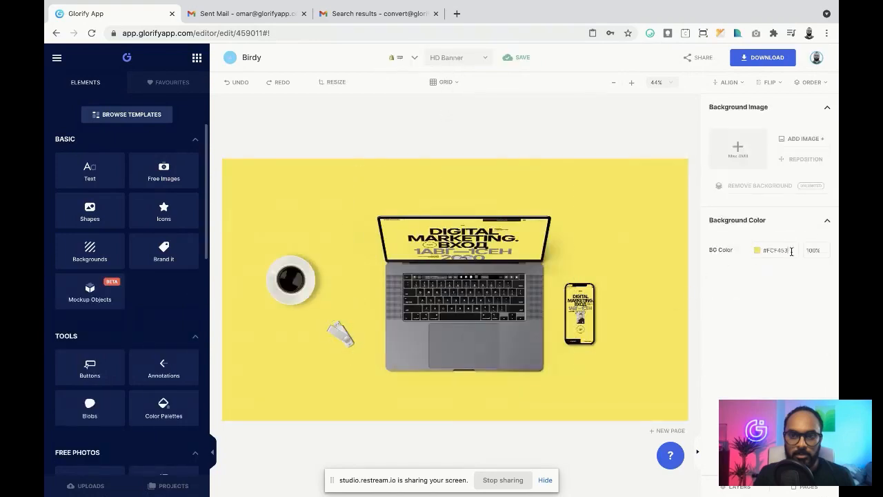
Set the USB stick label's background to #FCF453 with its logo removed, and enlarge the stick slightly on the page
{"action": "left_click", "coordinate": [344, 334]}
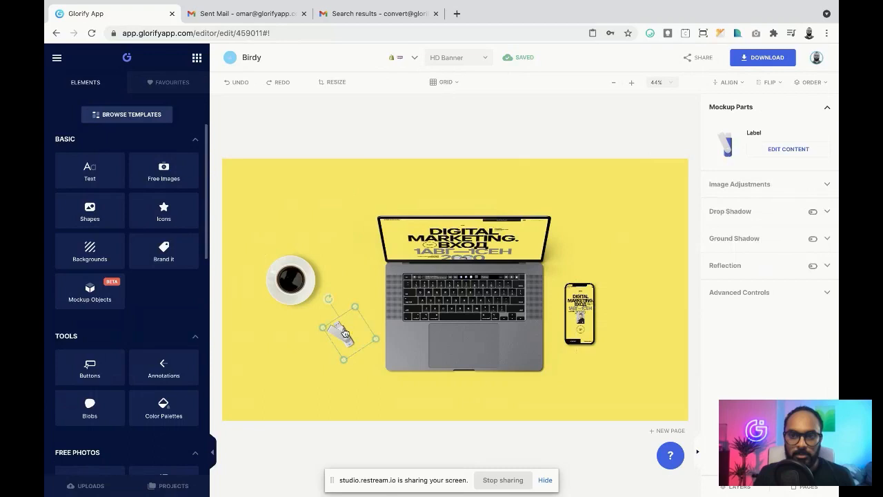
{"action": "left_click", "coordinate": [788, 149]}
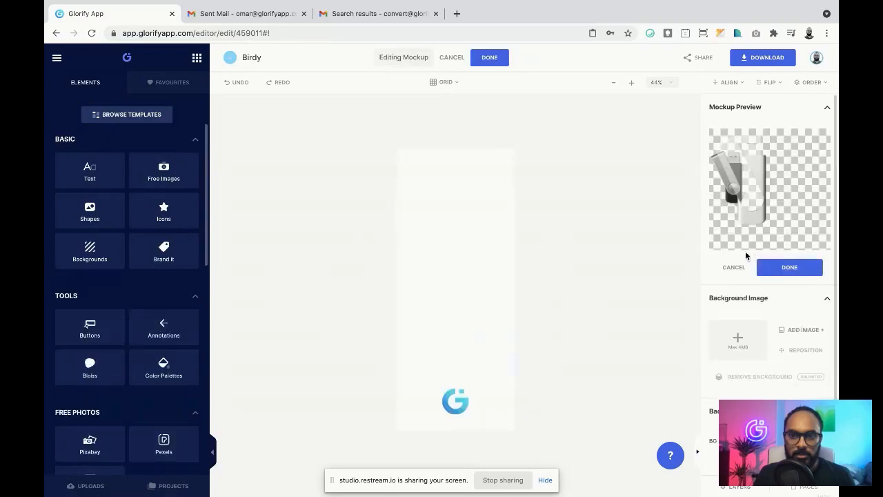
{"action": "scroll", "coordinate": [758, 352], "scroll_direction": "down", "scroll_amount": 2}
{"action": "triple_click", "coordinate": [766, 371]}
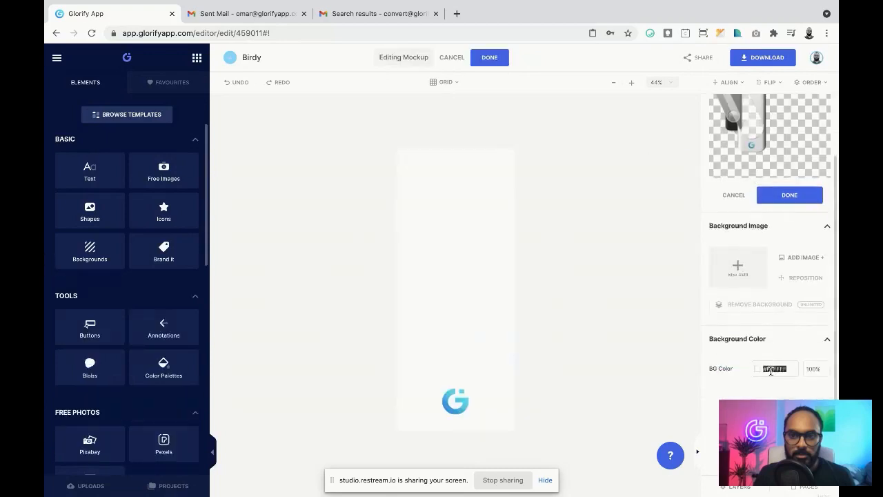
{"action": "type", "text": "#FFF453"}
{"action": "left_click", "coordinate": [460, 402]}
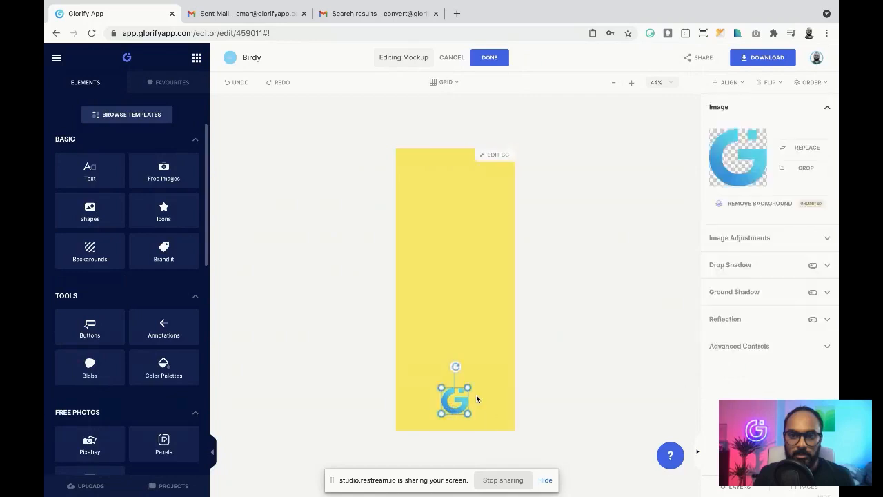
{"action": "key", "text": "Delete"}
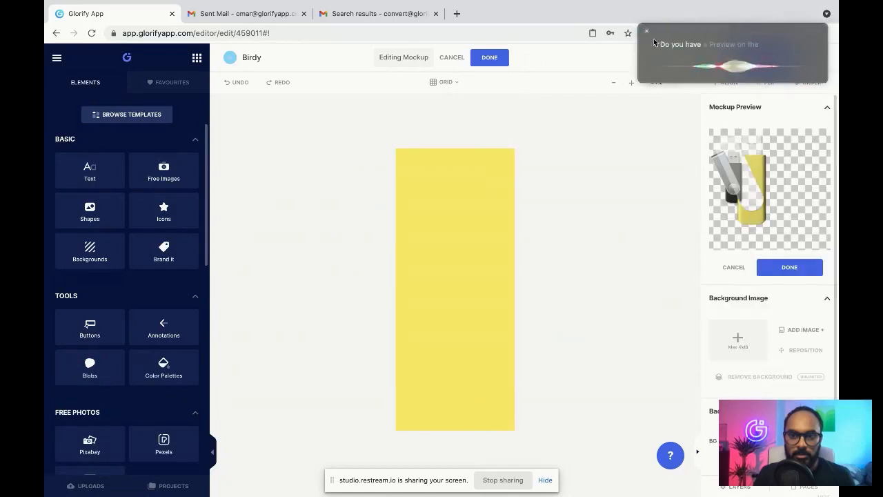
{"action": "left_click", "coordinate": [491, 59]}
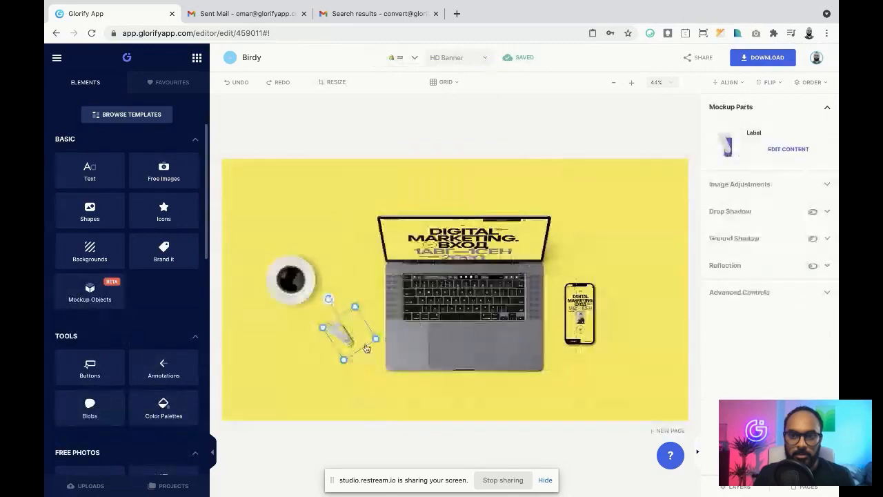
{"action": "mouse_move", "coordinate": [376, 338]}
{"action": "left_mouse_down"}
{"action": "mouse_move", "coordinate": [400, 336]}
{"action": "mouse_move", "coordinate": [366, 341]}
{"action": "left_mouse_up"}
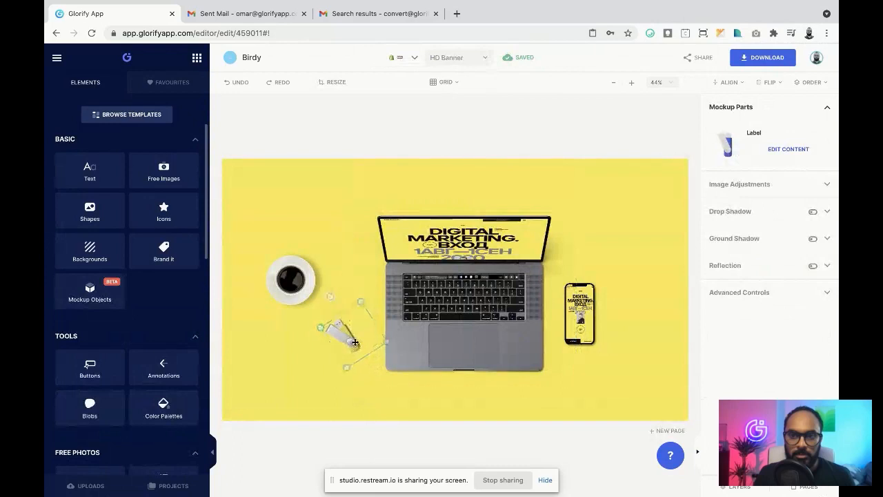
{"action": "left_click", "coordinate": [347, 235]}
Add the flat compact disc mockup from the Stationery mockups to the page
{"action": "left_click", "coordinate": [89, 290]}
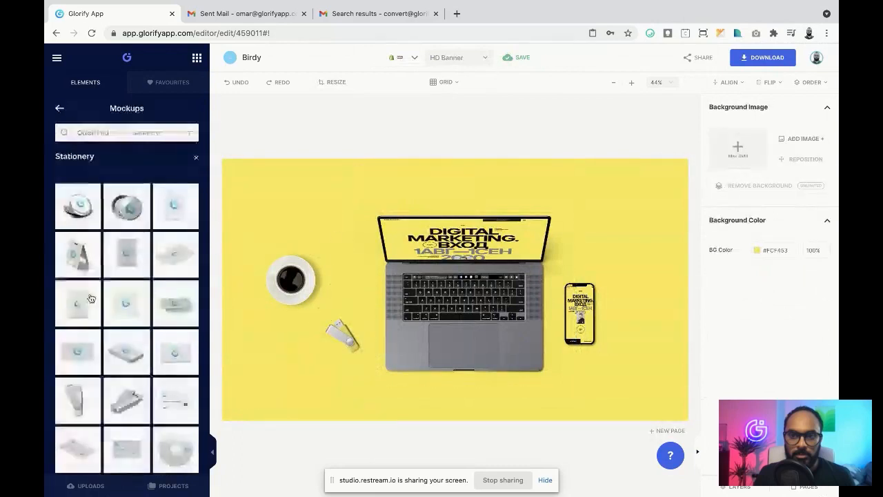
{"action": "scroll", "coordinate": [120, 298], "scroll_direction": "down", "scroll_amount": 2}
{"action": "scroll", "coordinate": [119, 298], "scroll_direction": "down", "scroll_amount": 2}
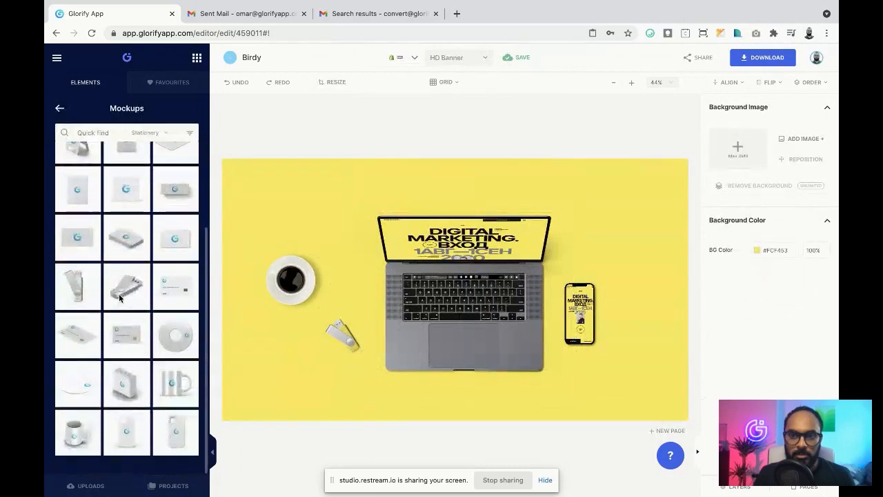
{"action": "left_click", "coordinate": [165, 336]}
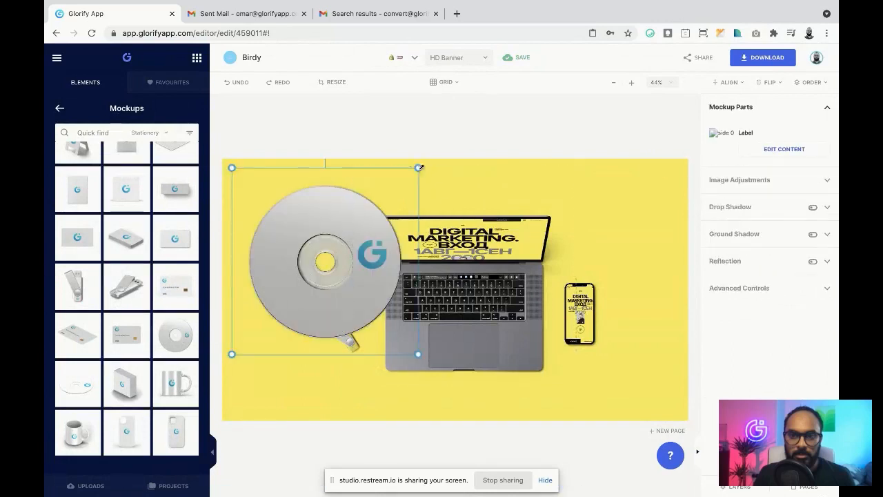
Shrink the disc, rotate it clockwise and place it above the phone beside the laptop screen, and nudge the coffee cup upward
{"action": "left_click_drag", "start_coordinate": [418, 168], "coordinate": [345, 264]}
{"action": "left_click_drag", "start_coordinate": [282, 235], "coordinate": [311, 229]}
{"action": "left_click", "coordinate": [322, 251]}
{"action": "left_click_drag", "start_coordinate": [318, 284], "coordinate": [617, 231]}
{"action": "left_click_drag", "start_coordinate": [294, 234], "coordinate": [302, 268]}
{"action": "left_click_drag", "start_coordinate": [618, 233], "coordinate": [615, 237]}
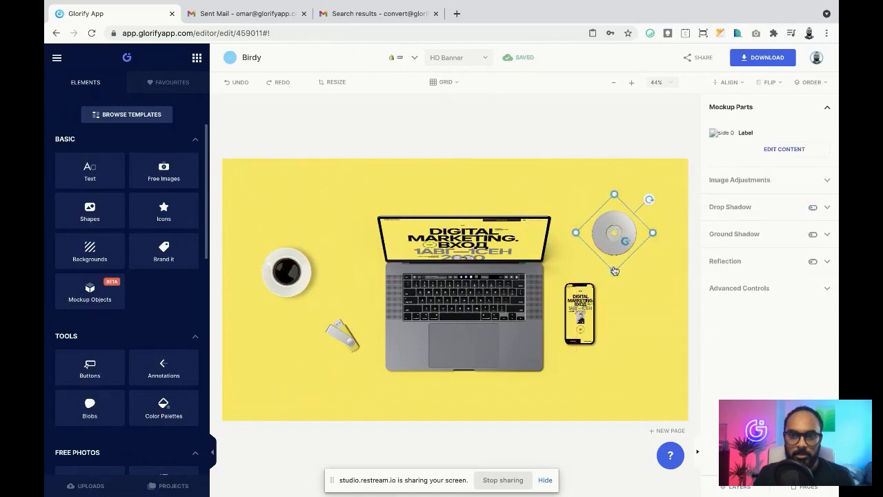
{"action": "left_click_drag", "start_coordinate": [615, 272], "coordinate": [614, 284]}
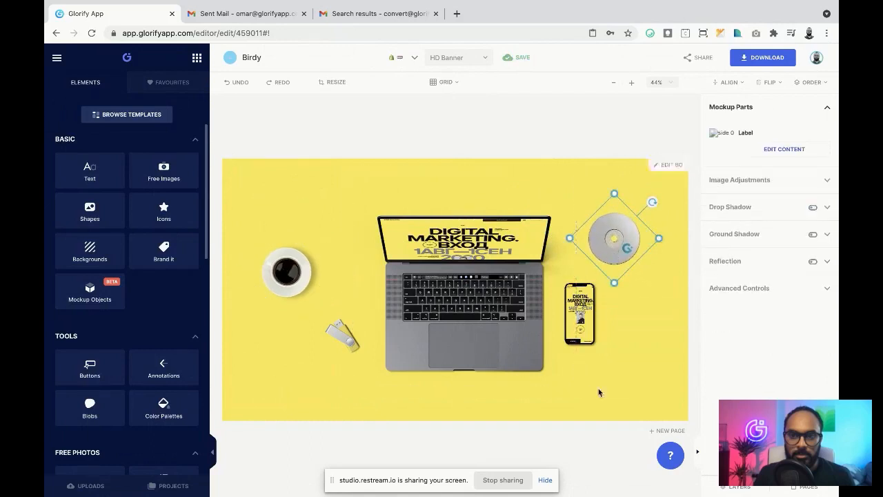
Shift all the mockups together slightly to the left, and move the coffee cup back a little toward the laptop
{"action": "left_click_drag", "start_coordinate": [620, 388], "coordinate": [288, 229]}
{"action": "left_click_drag", "start_coordinate": [456, 298], "coordinate": [442, 294]}
{"action": "left_click", "coordinate": [652, 327]}
{"action": "left_click_drag", "start_coordinate": [310, 254], "coordinate": [324, 256]}
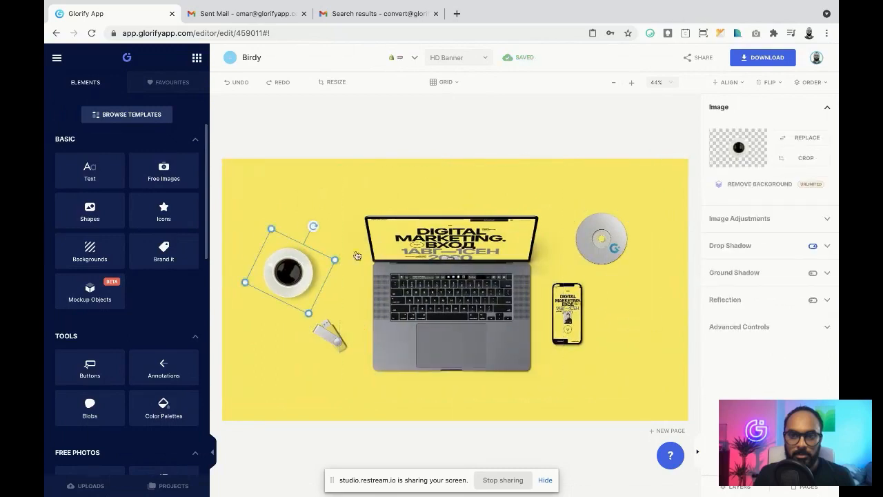
Open the disc's label content, delete its logo and set the background color to #FCF453
{"action": "left_click", "coordinate": [600, 237]}
{"action": "left_click", "coordinate": [757, 153]}
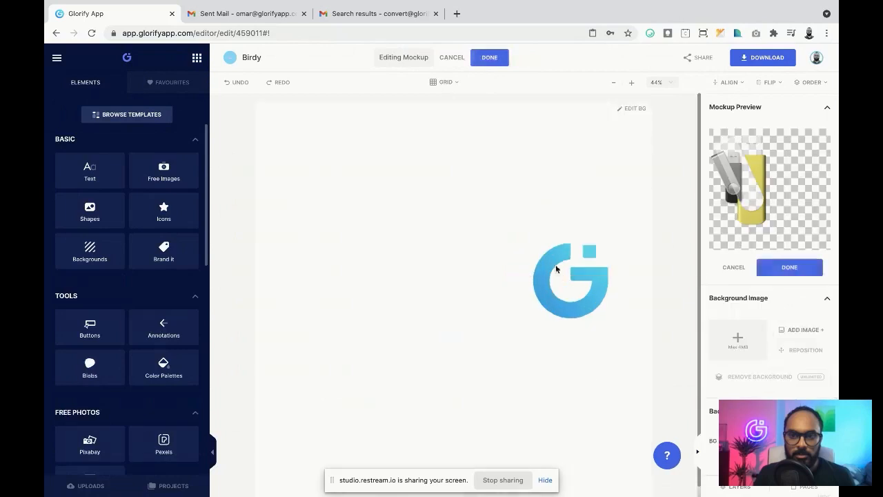
{"action": "left_click", "coordinate": [556, 267]}
{"action": "left_click", "coordinate": [685, 227]}
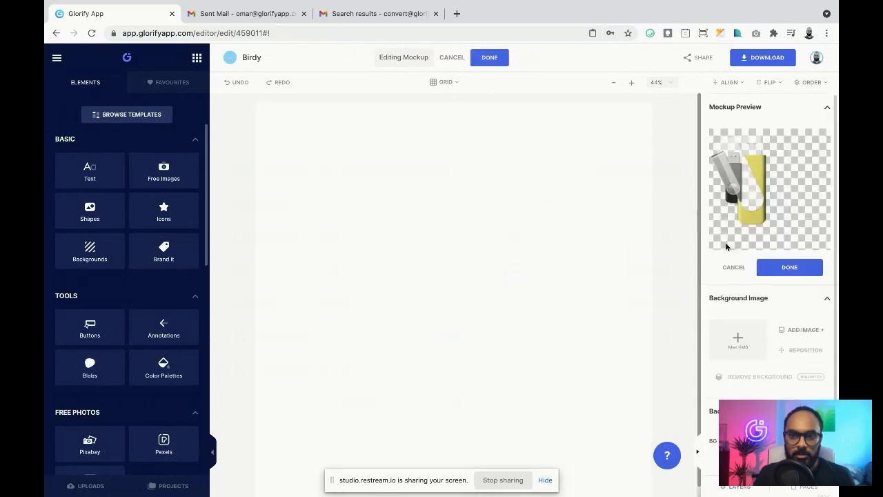
{"action": "scroll", "coordinate": [726, 288], "scroll_direction": "down", "scroll_amount": 2}
{"action": "left_click", "coordinate": [774, 368]}
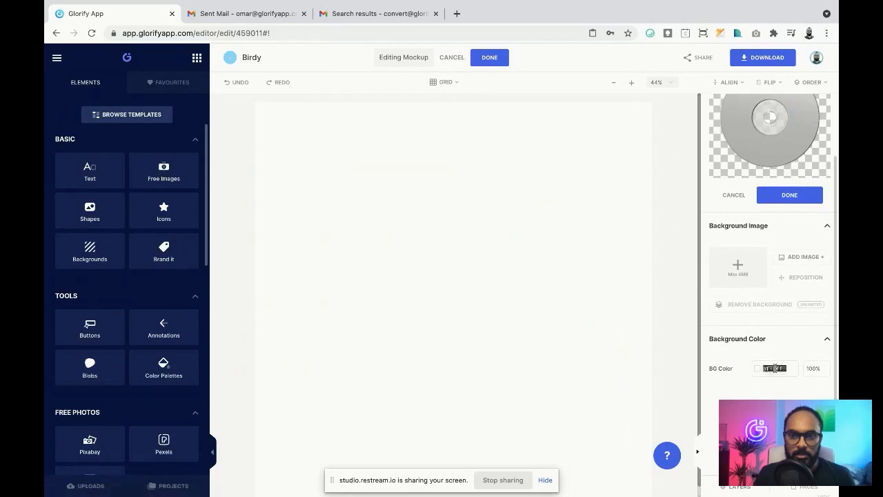
{"action": "type", "text": "#FCF453"}
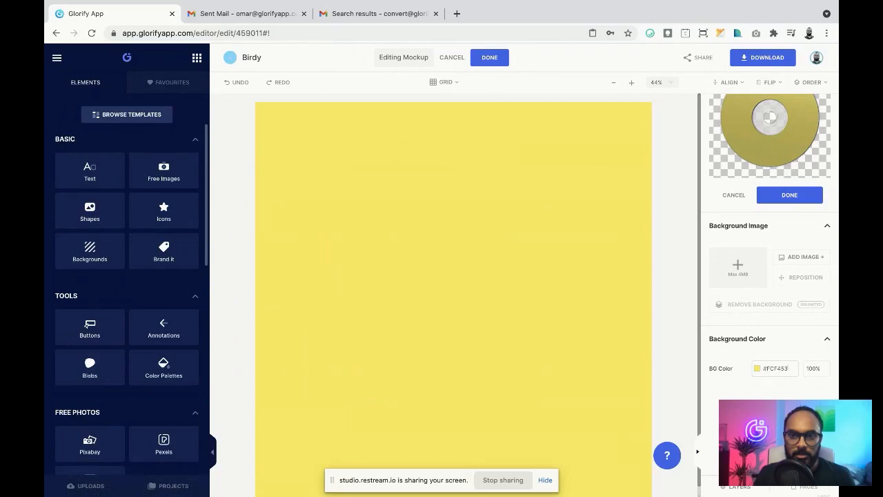
Paste the Digital Marketing headline image into the disc label and center it horizontally near the label's upper edge
{"action": "key", "text": "super+v"}
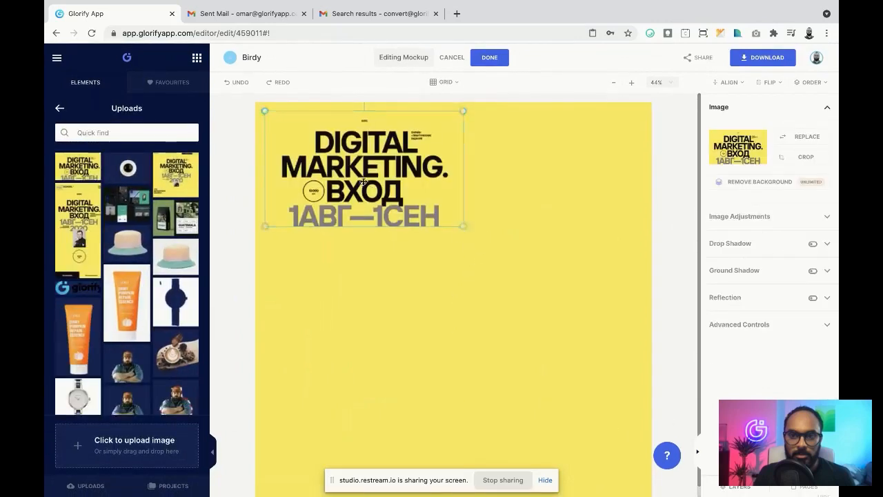
{"action": "left_click", "coordinate": [476, 290]}
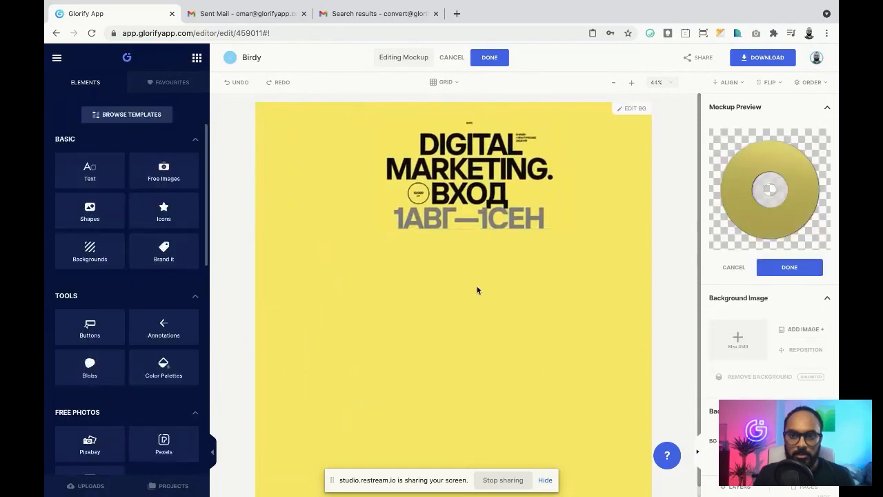
{"action": "left_click_drag", "start_coordinate": [503, 208], "coordinate": [471, 207]}
{"action": "left_click", "coordinate": [557, 316]}
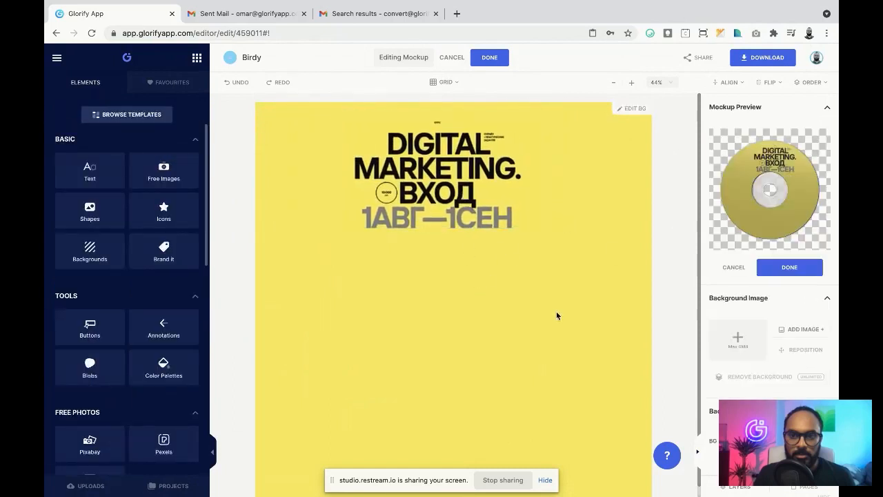
{"action": "left_click_drag", "start_coordinate": [465, 187], "coordinate": [471, 188]}
{"action": "left_click", "coordinate": [626, 198]}
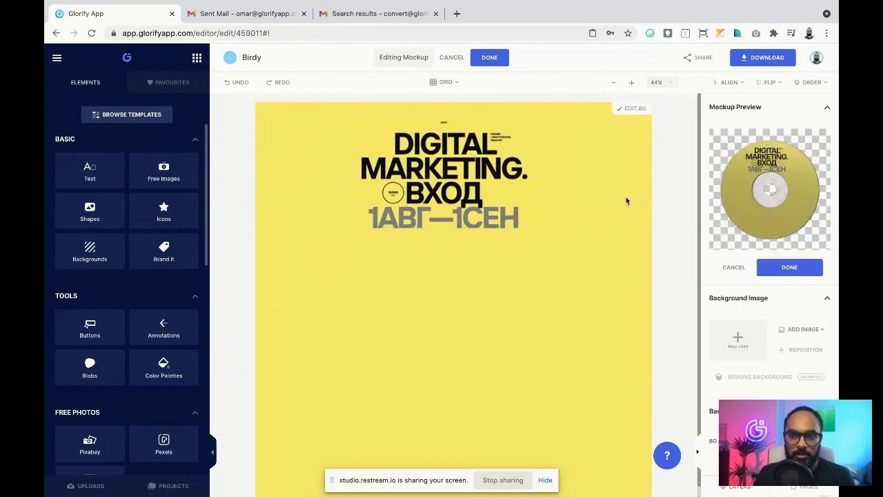
{"action": "left_click", "coordinate": [456, 201]}
{"action": "left_click", "coordinate": [733, 84]}
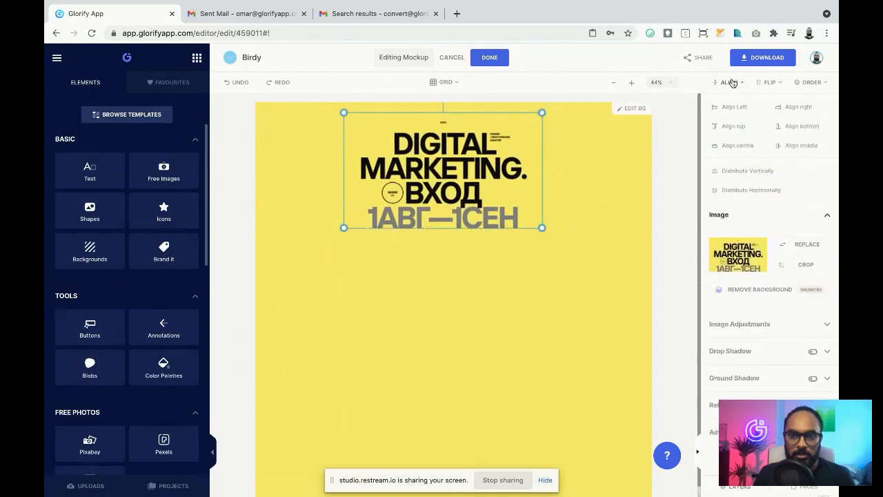
{"action": "left_click", "coordinate": [734, 84]}
{"action": "left_click", "coordinate": [733, 83]}
{"action": "left_click", "coordinate": [736, 145]}
{"action": "left_click", "coordinate": [651, 211]}
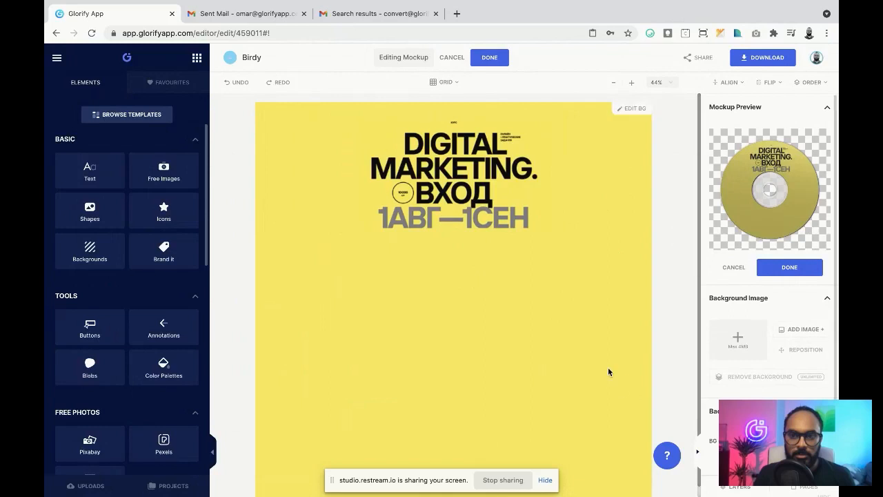
Paste the 2020 date-and-portrait image centered near the disc label's lower edge and apply the label edits to the mockup
{"action": "key", "text": "super+v"}
{"action": "left_click_drag", "start_coordinate": [383, 144], "coordinate": [476, 415]}
{"action": "left_click", "coordinate": [729, 83]}
{"action": "left_click", "coordinate": [510, 288]}
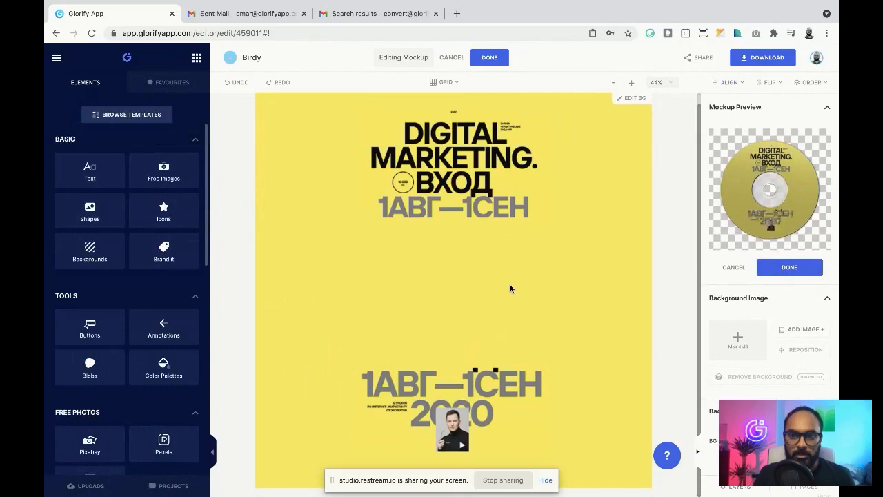
{"action": "left_click", "coordinate": [502, 388]}
{"action": "double_click", "coordinate": [502, 387]}
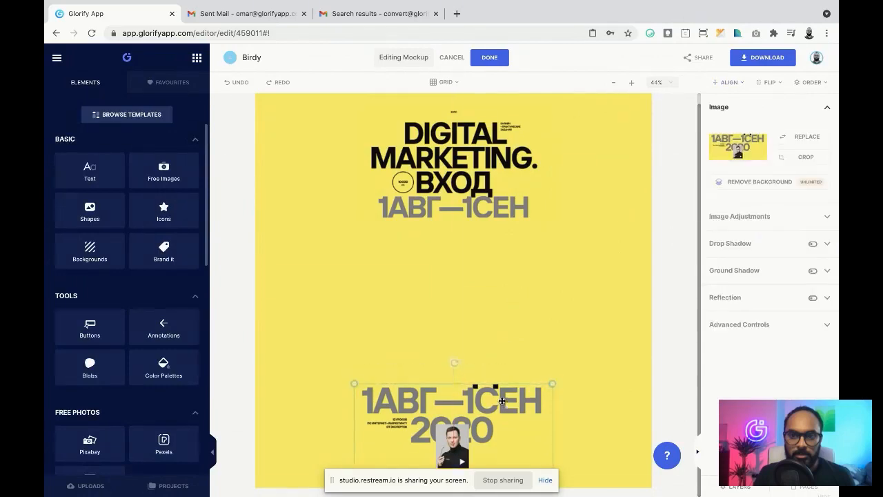
{"action": "left_click", "coordinate": [504, 363]}
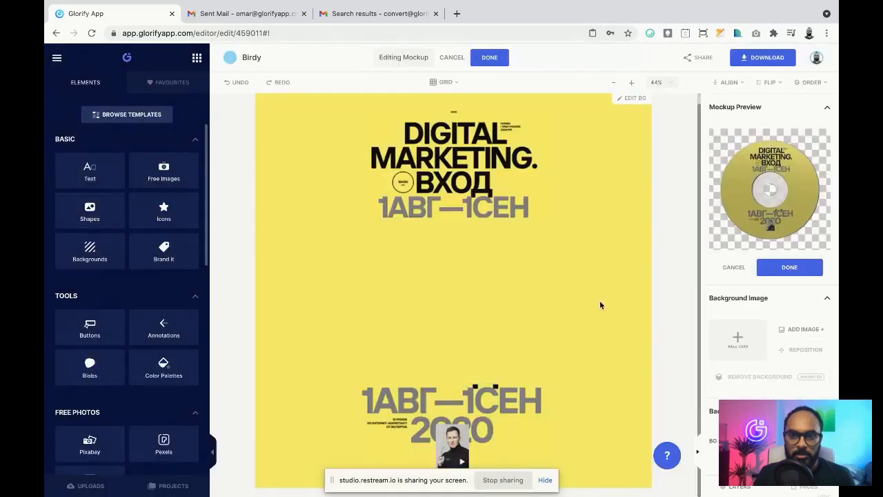
{"action": "left_click", "coordinate": [491, 59]}
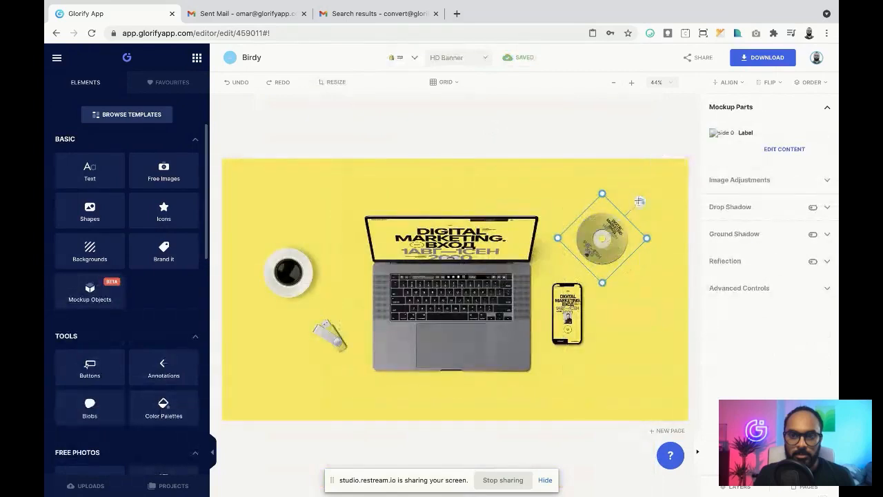
Rotate the disc slightly counterclockwise and enlarge it beside the laptop screen
{"action": "left_click_drag", "start_coordinate": [639, 202], "coordinate": [630, 195]}
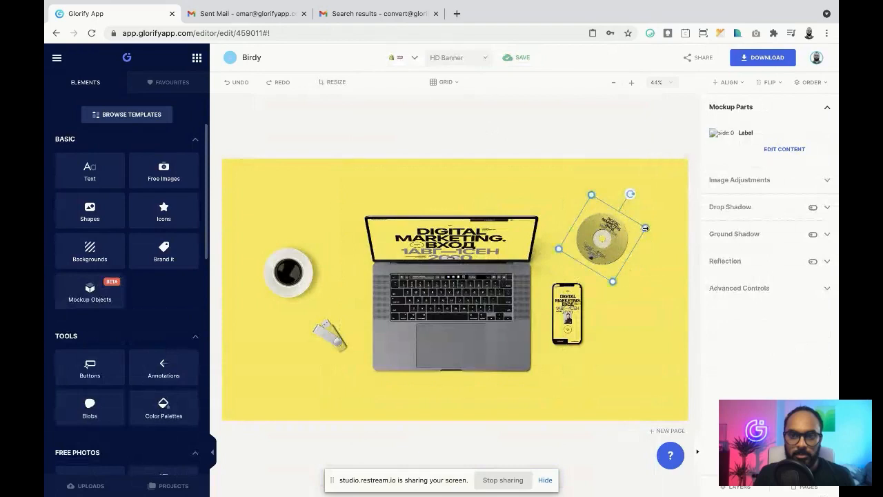
{"action": "mouse_move", "coordinate": [645, 227]}
{"action": "left_mouse_down"}
{"action": "mouse_move", "coordinate": [695, 224]}
{"action": "mouse_move", "coordinate": [661, 224]}
{"action": "left_mouse_up"}
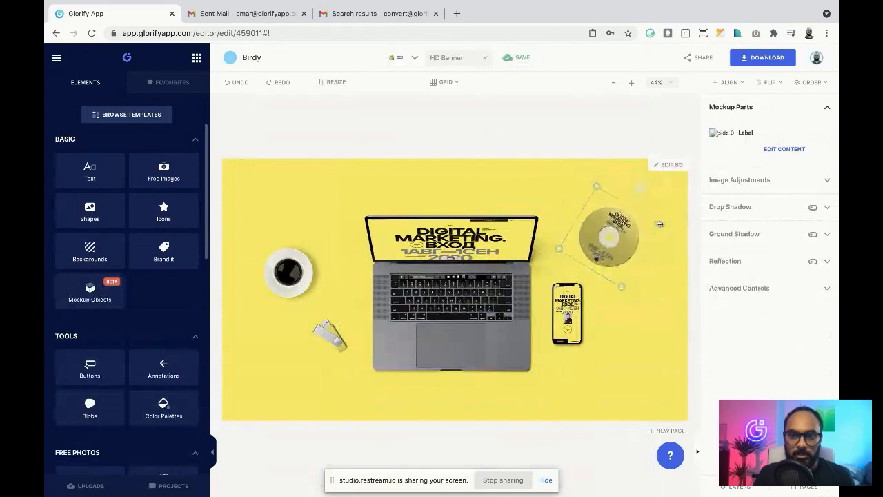
{"action": "left_click", "coordinate": [635, 308]}
{"action": "left_click", "coordinate": [625, 267]}
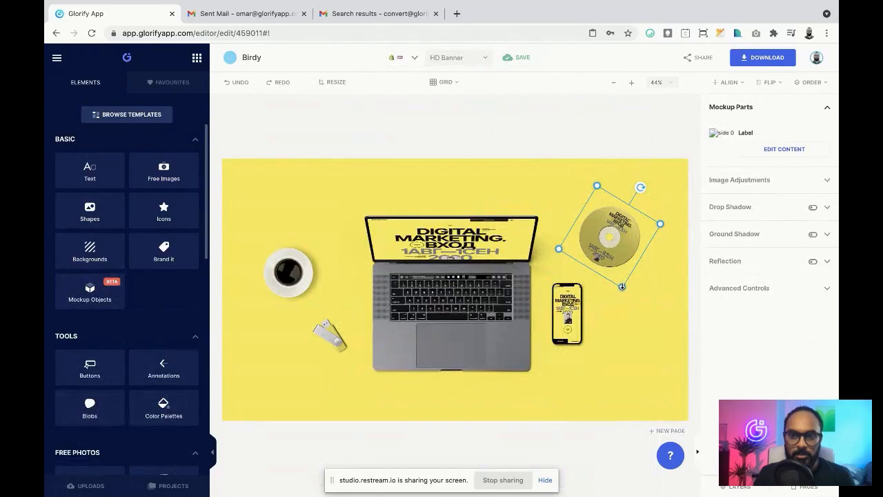
Set the disc's image brightness to 0.06 and its contrast to 0.18
{"action": "left_click", "coordinate": [724, 182]}
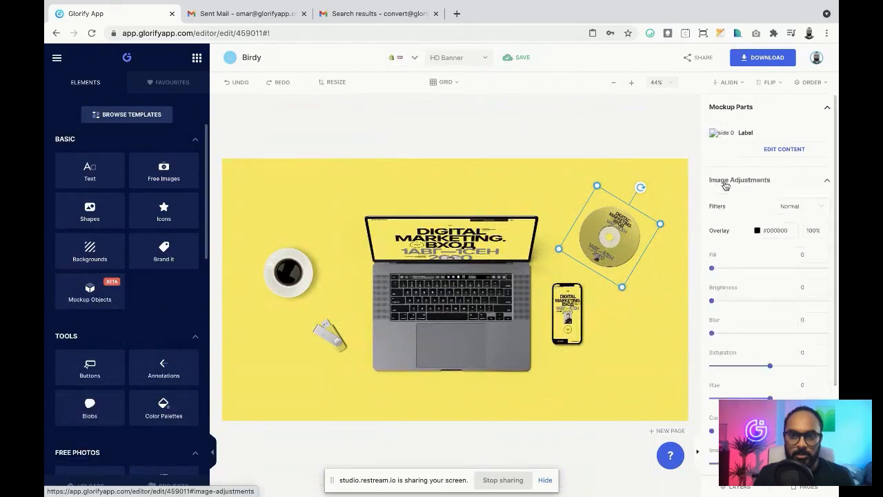
{"action": "scroll", "coordinate": [728, 281], "scroll_direction": "down", "scroll_amount": 3}
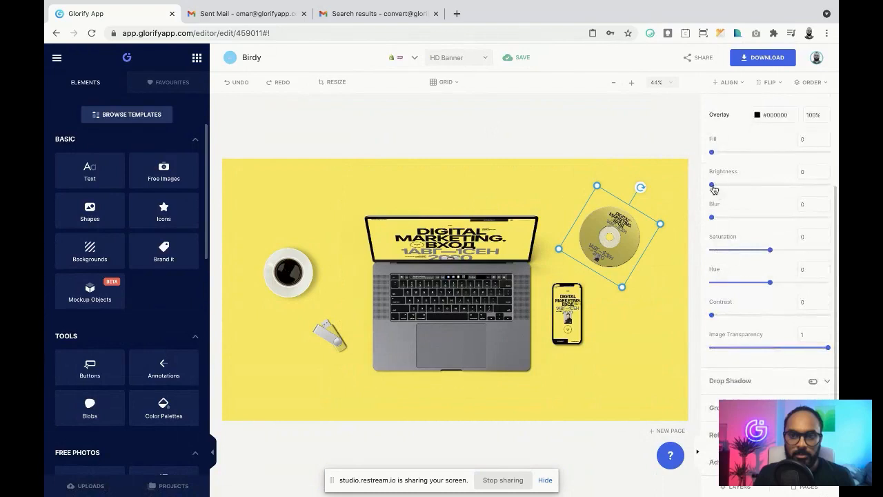
{"action": "left_click_drag", "start_coordinate": [712, 187], "coordinate": [722, 188]}
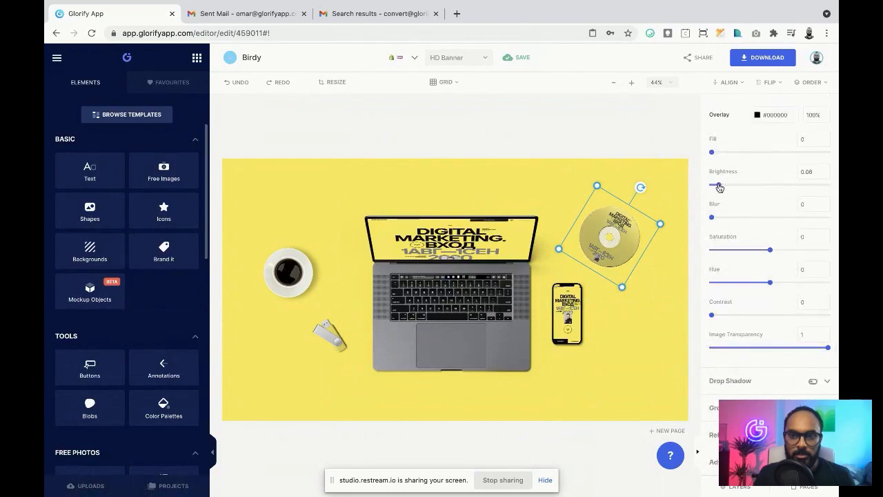
{"action": "left_click_drag", "start_coordinate": [713, 318], "coordinate": [737, 319]}
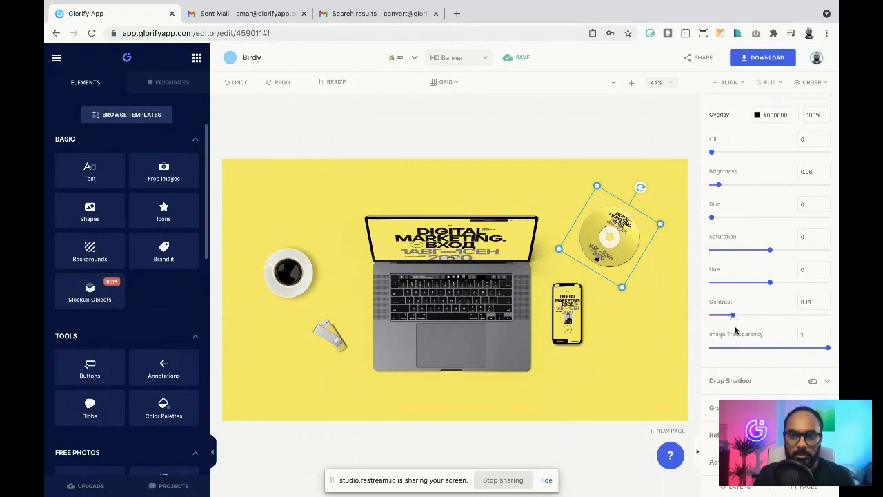
{"action": "left_click", "coordinate": [631, 83]}
{"action": "scroll", "coordinate": [560, 291], "scroll_direction": "right", "scroll_amount": 1}
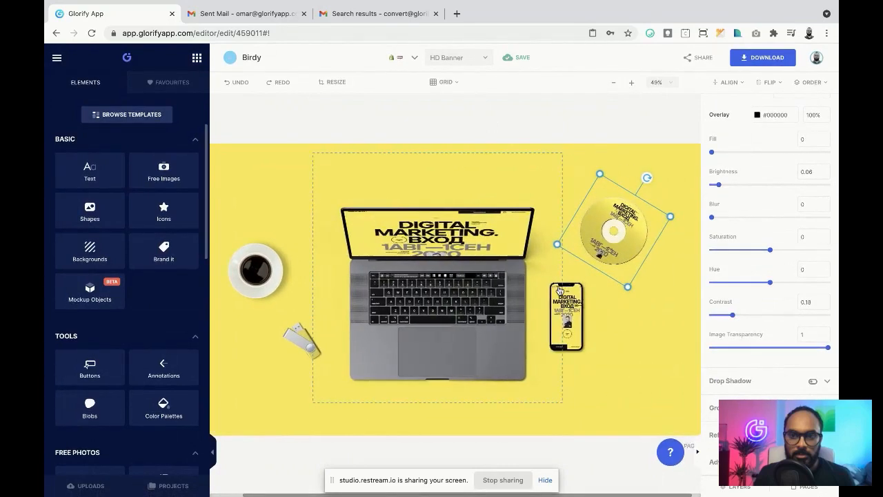
Try a drop shadow on the disc mockup
{"action": "left_click", "coordinate": [814, 382]}
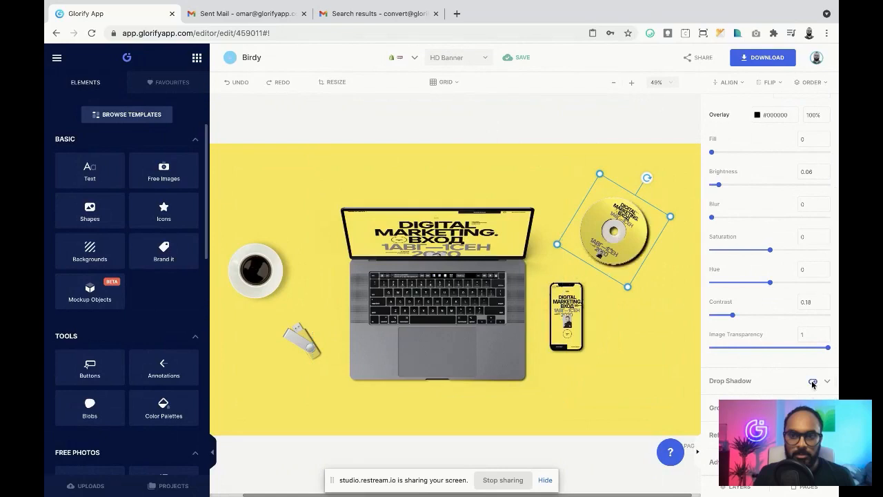
{"action": "left_click", "coordinate": [651, 354]}
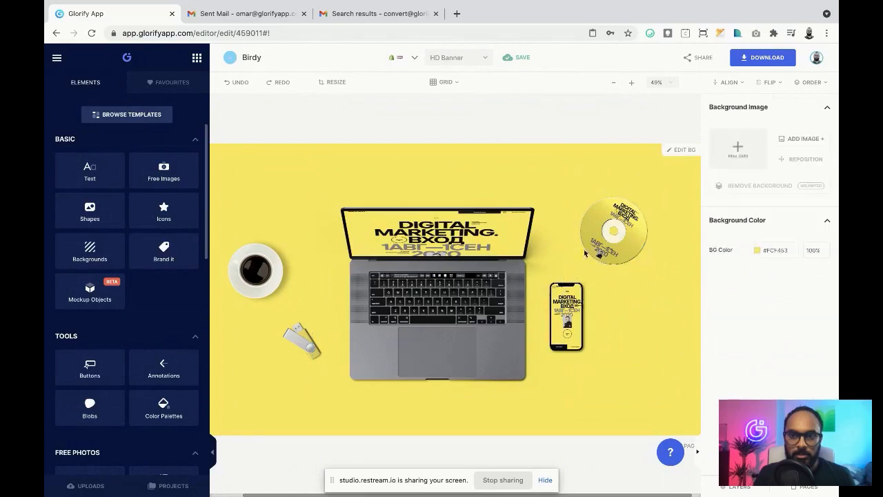
Add a new blank page after the yellow Digital Marketing page
{"action": "left_click", "coordinate": [613, 83]}
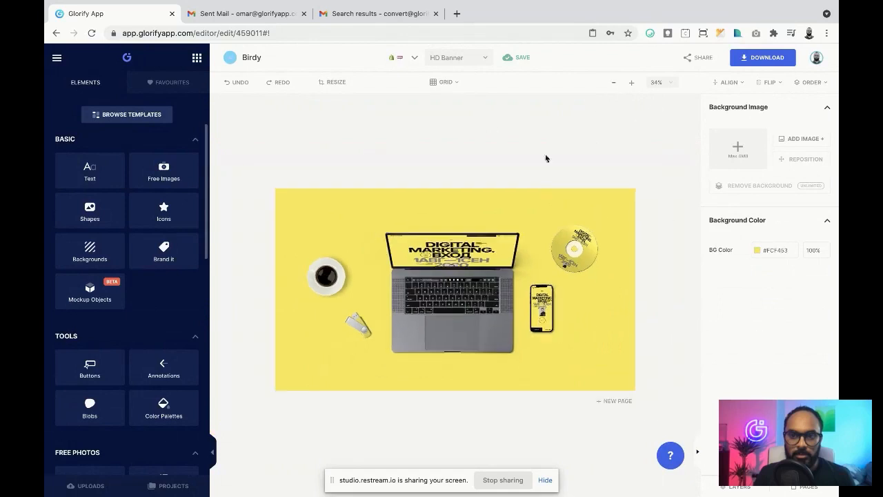
{"action": "left_click", "coordinate": [811, 488]}
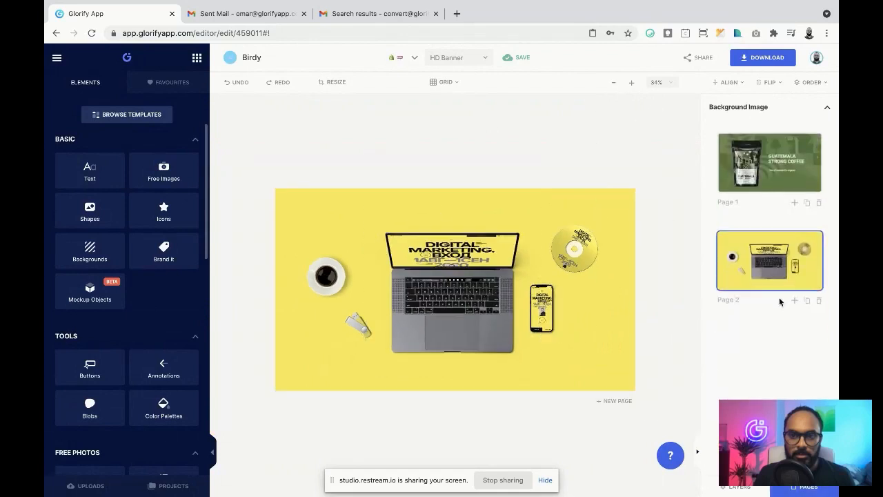
{"action": "left_click", "coordinate": [794, 301]}
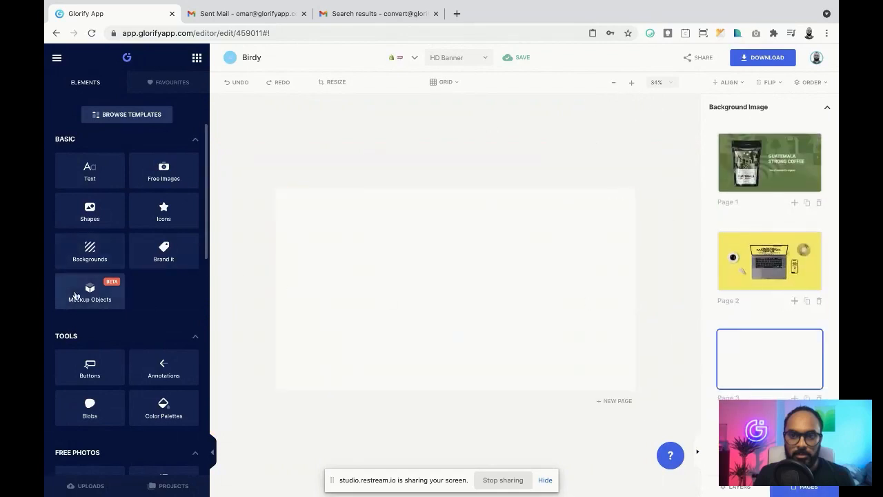
Insert the upright front-facing squeeze tube from the Packaging mockups on the blank page
{"action": "left_click", "coordinate": [78, 289]}
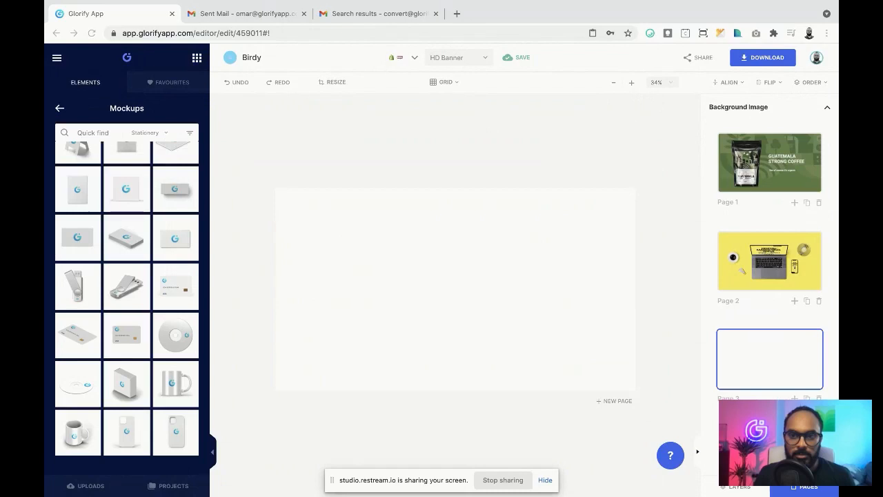
{"action": "left_click", "coordinate": [60, 108]}
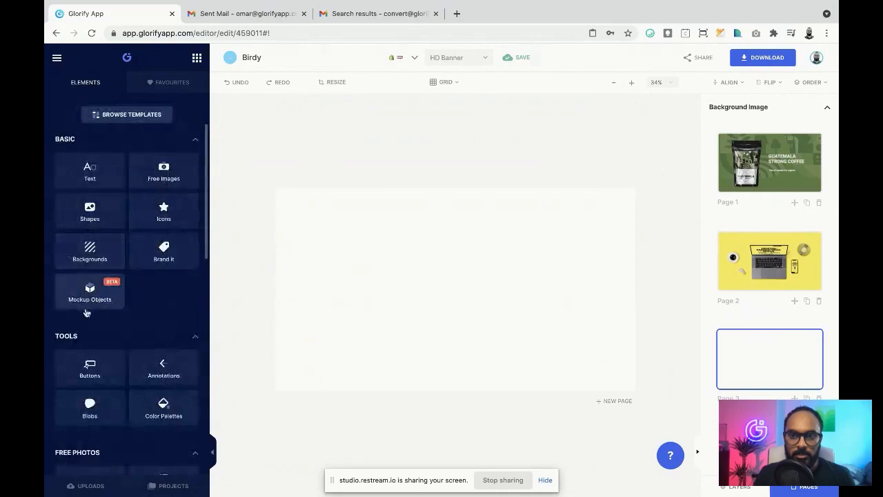
{"action": "left_click", "coordinate": [88, 302]}
{"action": "scroll", "coordinate": [116, 281], "scroll_direction": "down", "scroll_amount": 5}
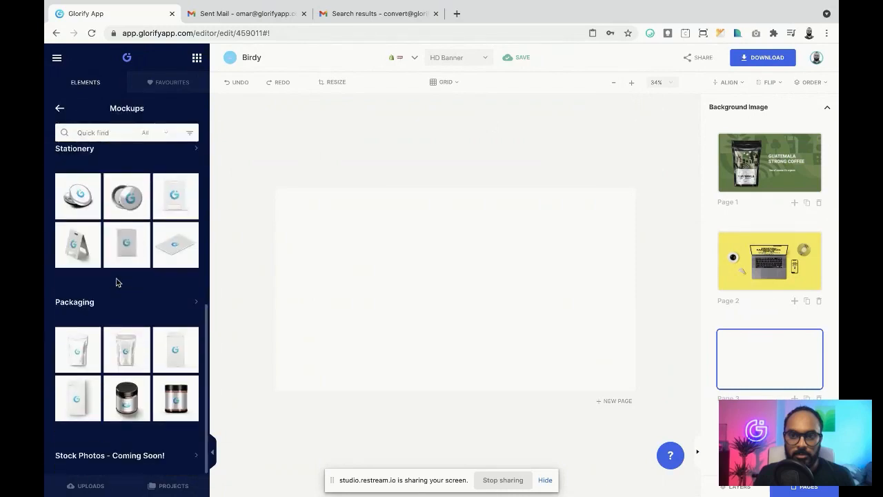
{"action": "left_click", "coordinate": [116, 302]}
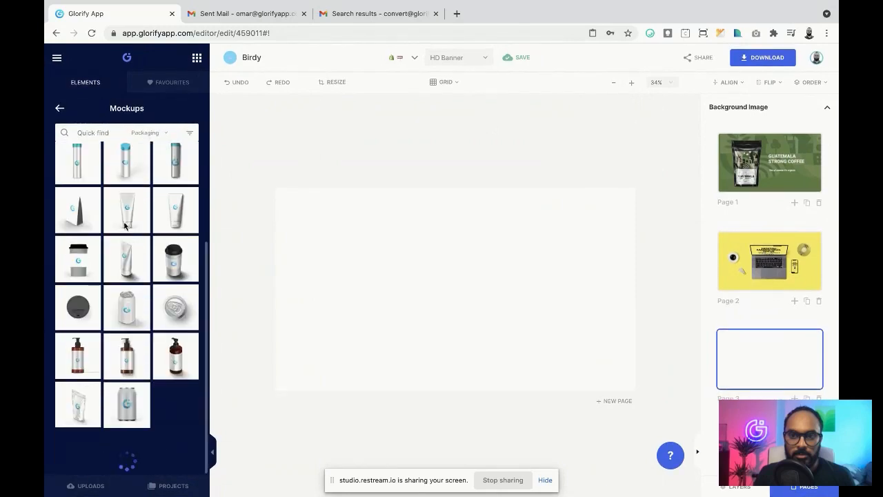
{"action": "left_click", "coordinate": [127, 219]}
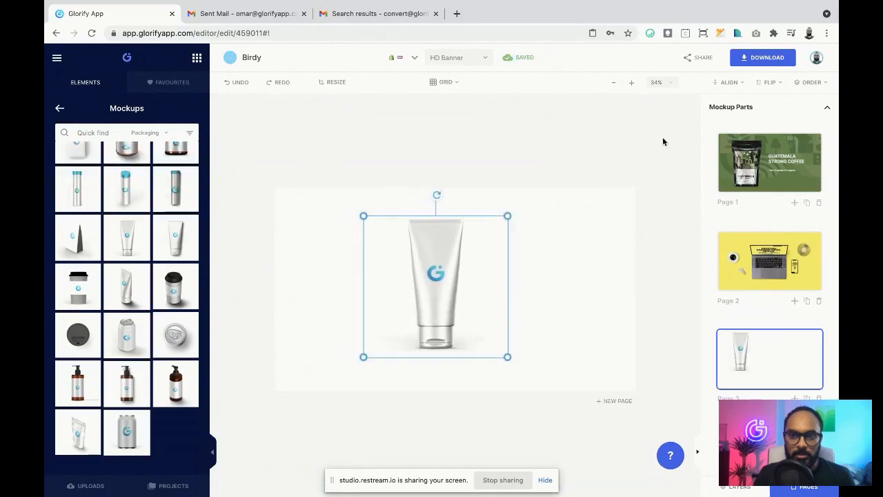
Center the squeeze tube on the page horizontally and vertically
{"action": "left_click", "coordinate": [729, 82]}
{"action": "left_click", "coordinate": [736, 144]}
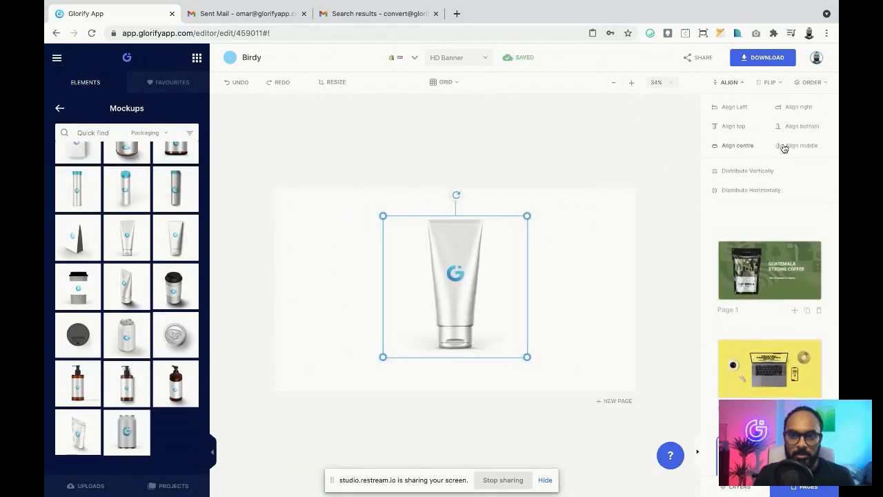
{"action": "left_click", "coordinate": [782, 145]}
{"action": "left_click", "coordinate": [601, 242]}
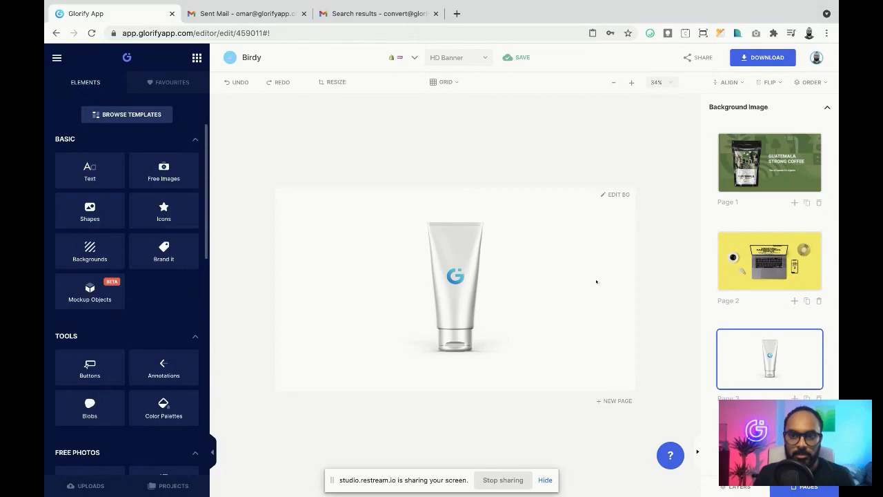
Paste the skincare tube-and-box image into the squeeze tube's label and delete the default Glorify logo
{"action": "left_click", "coordinate": [462, 293]}
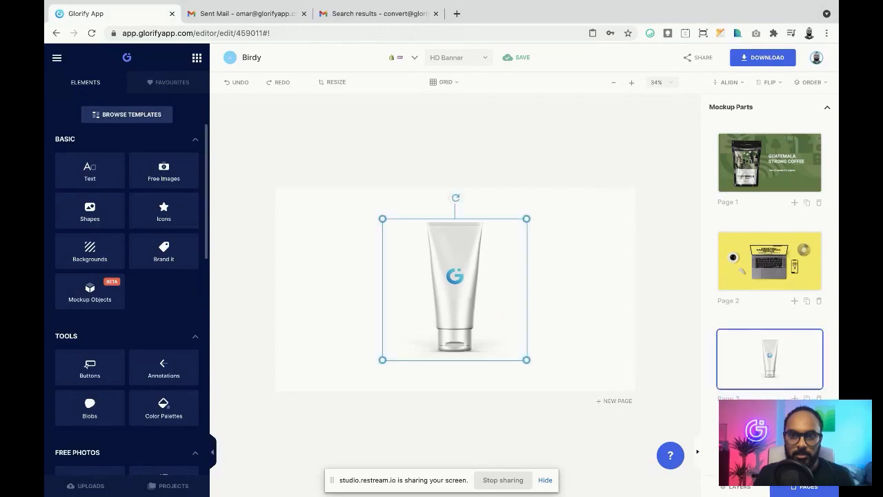
{"action": "left_click", "coordinate": [801, 487]}
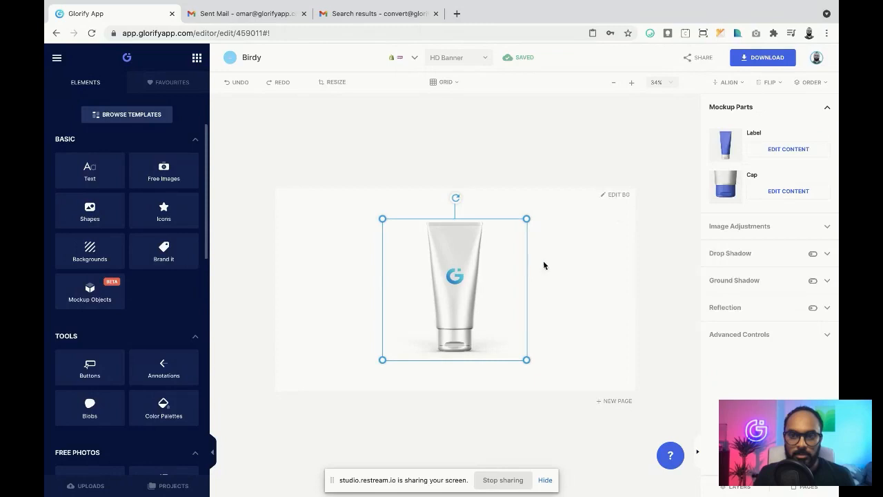
{"action": "left_click", "coordinate": [772, 149]}
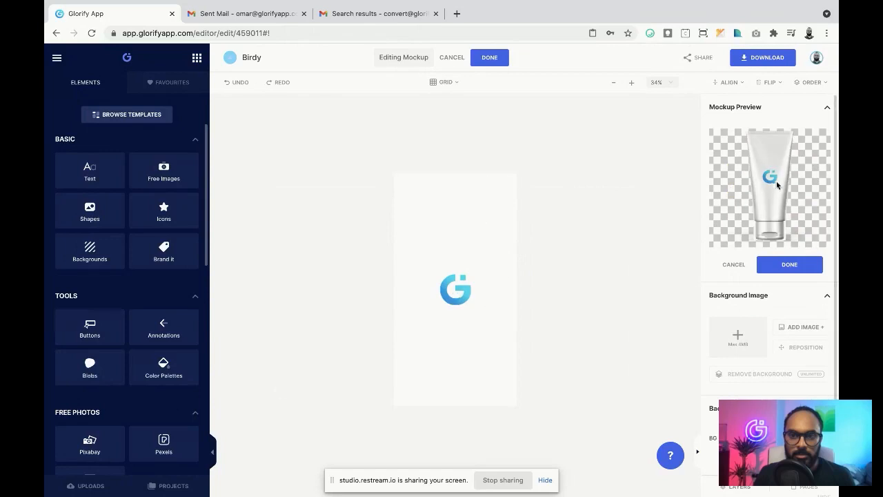
{"action": "key", "text": "super+v"}
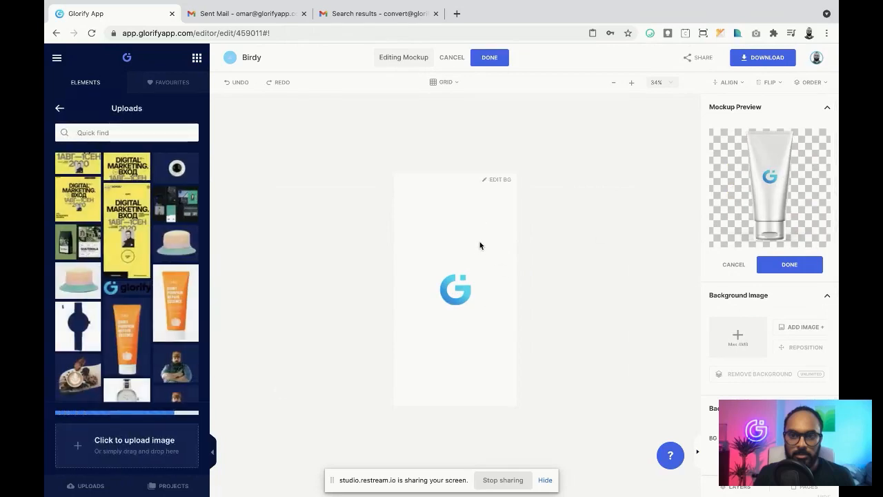
{"action": "left_click", "coordinate": [456, 284]}
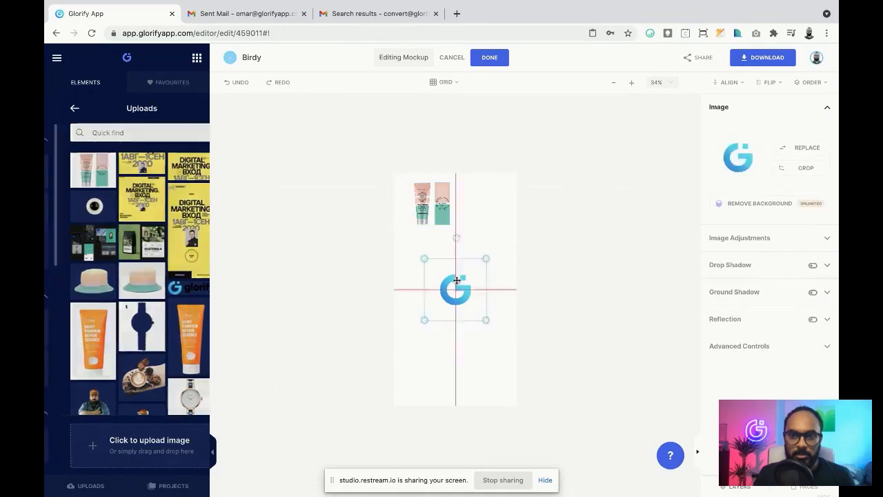
{"action": "key", "text": "Delete"}
Set the pasted skincare image as the label's background
{"action": "left_click", "coordinate": [440, 214]}
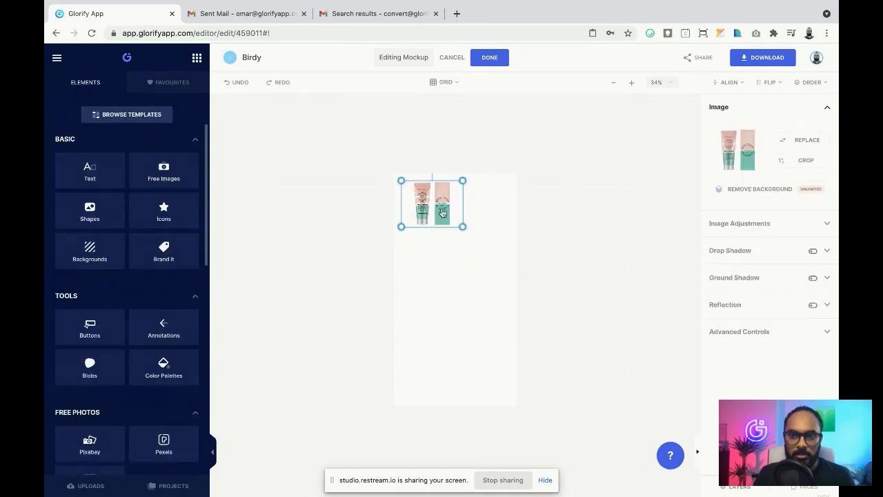
{"action": "right_click", "coordinate": [442, 210]}
{"action": "left_click", "coordinate": [483, 420]}
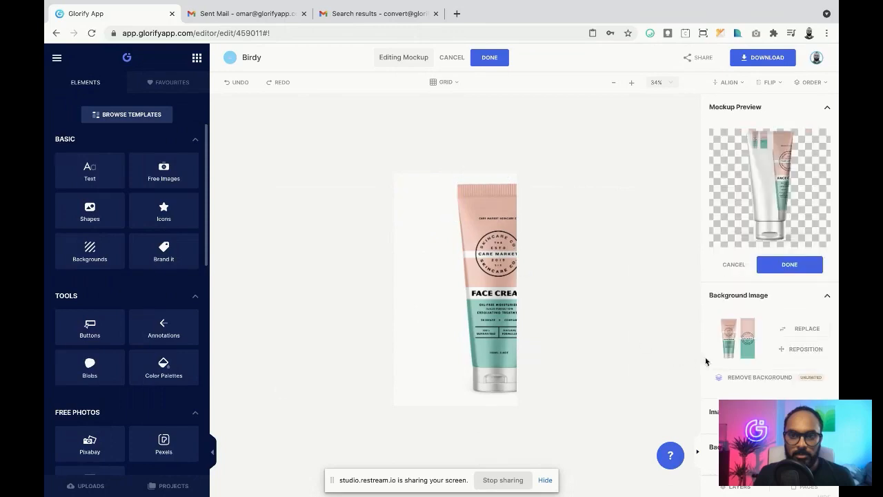
Reposition the label's background image with size 1.4225 and vertical position -71, and shift it horizontally
{"action": "scroll", "coordinate": [739, 378], "scroll_direction": "down", "scroll_amount": 1}
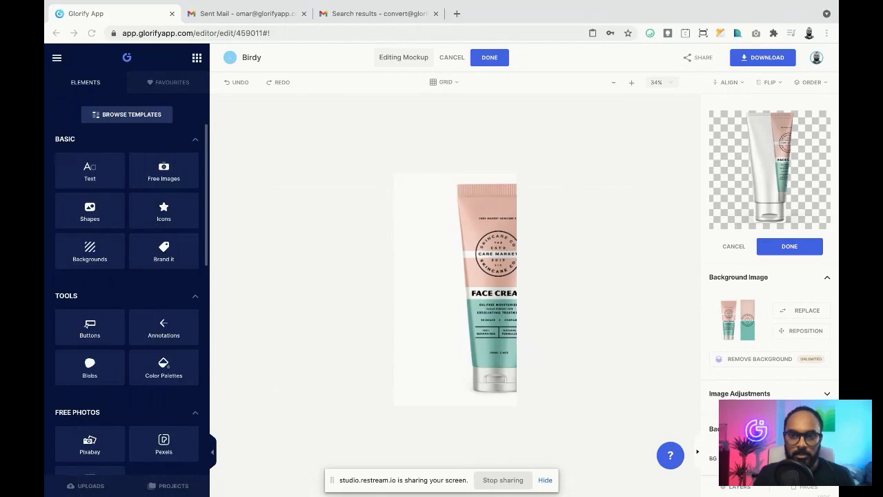
{"action": "left_click", "coordinate": [804, 331]}
{"action": "scroll", "coordinate": [803, 331], "scroll_direction": "down", "scroll_amount": 1}
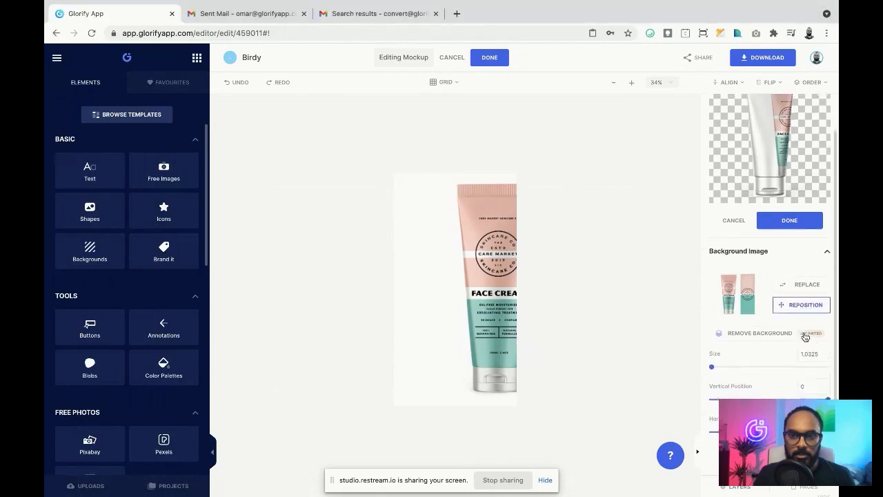
{"action": "left_click_drag", "start_coordinate": [828, 430], "coordinate": [752, 430]}
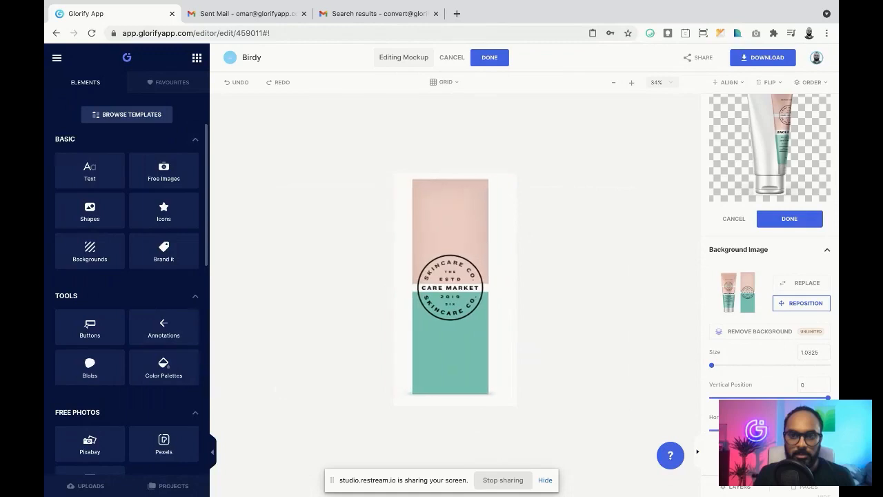
{"action": "left_click_drag", "start_coordinate": [710, 366], "coordinate": [715, 365]}
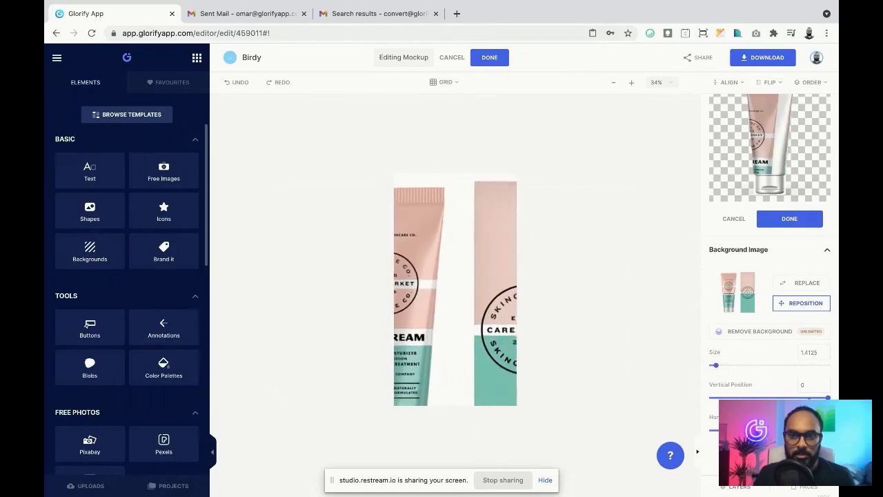
{"action": "left_click_drag", "start_coordinate": [827, 398], "coordinate": [810, 398]}
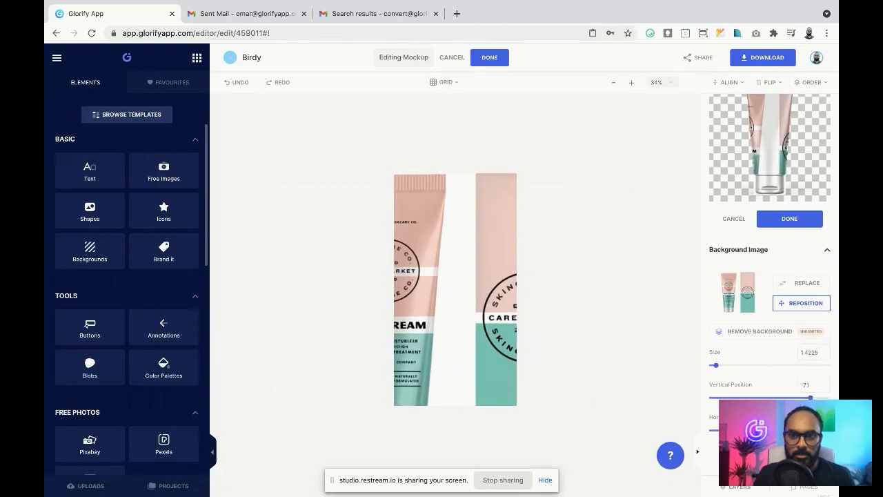
{"action": "left_click_drag", "start_coordinate": [776, 431], "coordinate": [731, 431]}
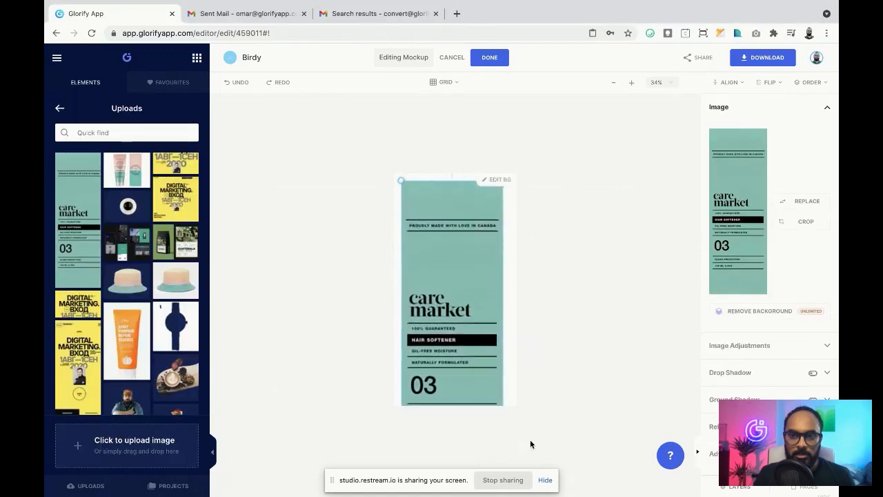
Enlarge the green Care Market image to the label's full width and move it up to show its lower text lines
{"action": "left_click", "coordinate": [493, 369]}
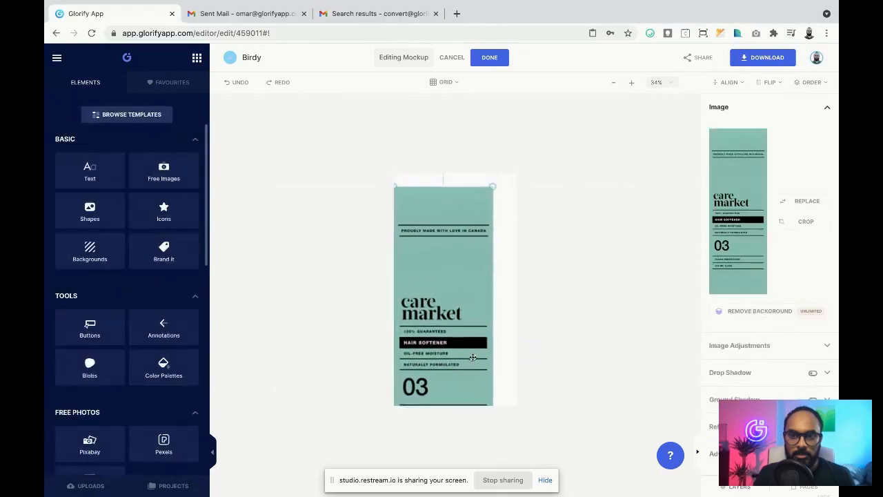
{"action": "left_click_drag", "start_coordinate": [493, 192], "coordinate": [521, 171]}
{"action": "left_click_drag", "start_coordinate": [440, 277], "coordinate": [438, 333]}
{"action": "left_click", "coordinate": [527, 188]}
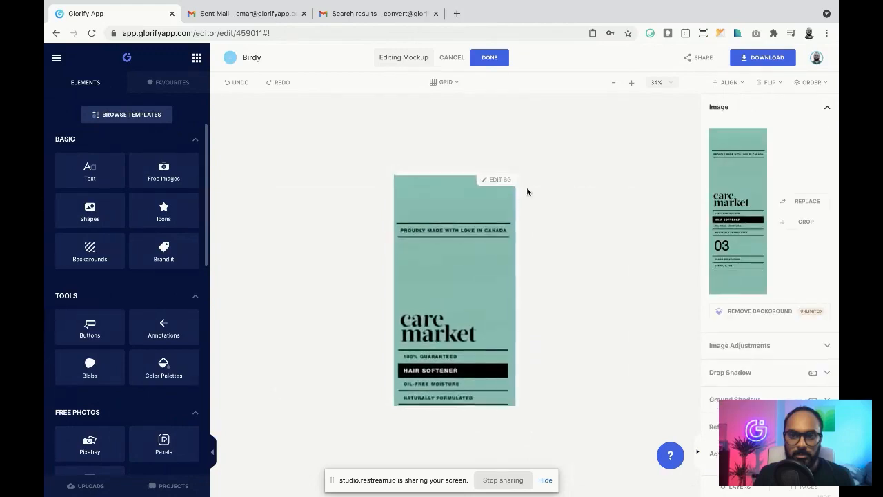
{"action": "left_click_drag", "start_coordinate": [462, 296], "coordinate": [475, 256]}
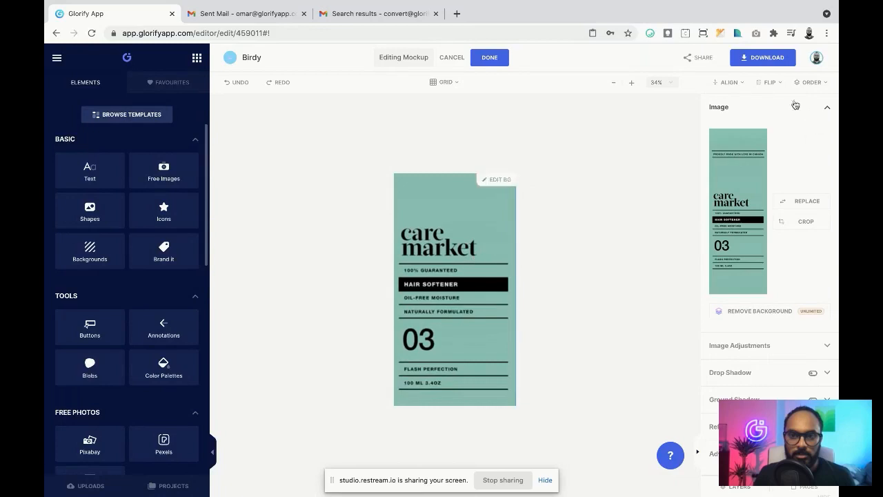
Center the Care Market image on the label in both directions and apply the label edits to the mockup
{"action": "left_click", "coordinate": [729, 82]}
{"action": "left_click", "coordinate": [793, 145]}
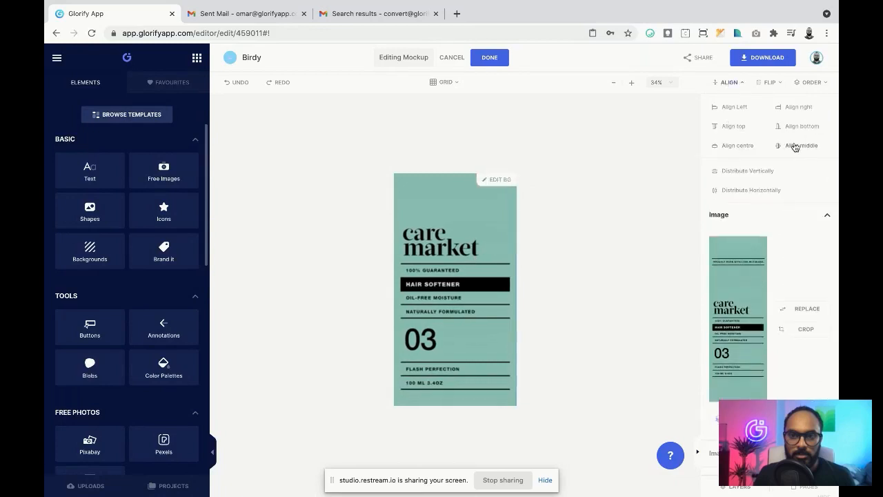
{"action": "left_click", "coordinate": [561, 170]}
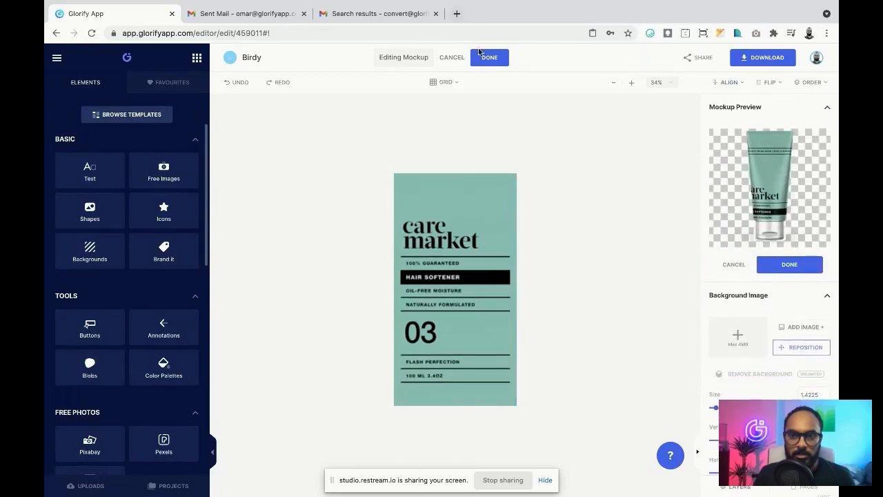
{"action": "left_click", "coordinate": [487, 60]}
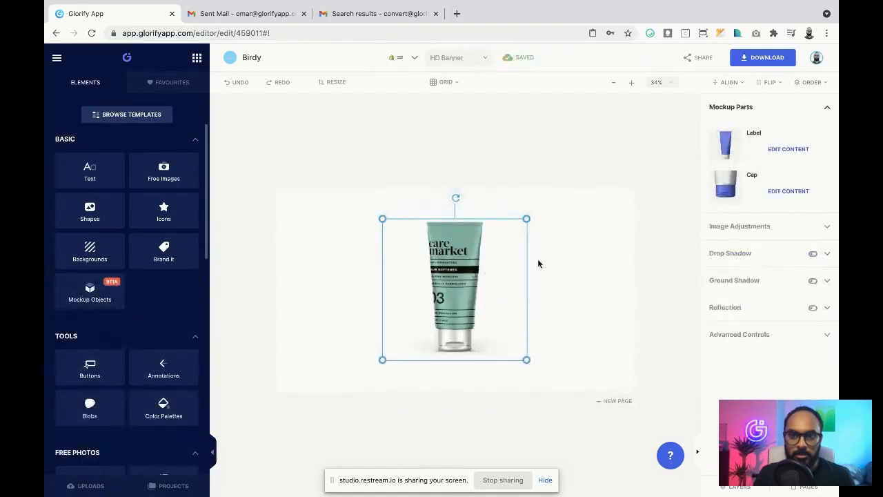
Reopen the tube's label content, shrink the Care Market image to less than the label's width and place it near the upper edge
{"action": "left_click", "coordinate": [548, 306]}
{"action": "left_click", "coordinate": [458, 309]}
{"action": "left_click", "coordinate": [788, 150]}
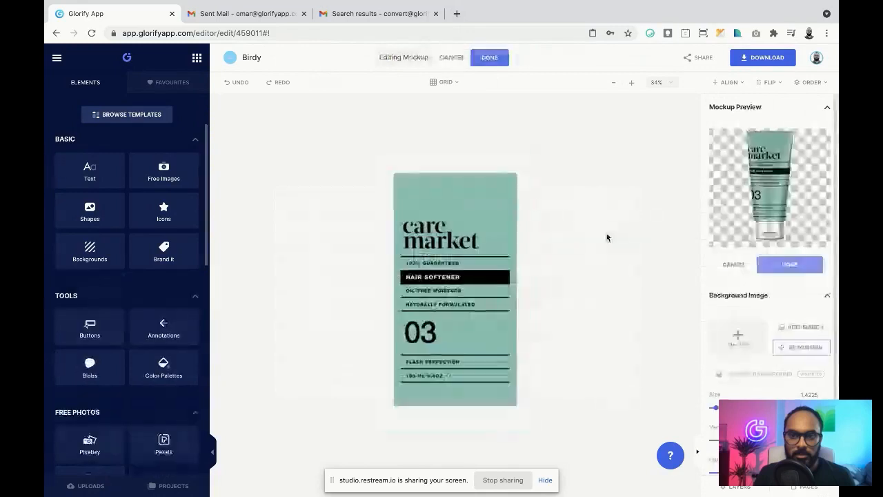
{"action": "left_click", "coordinate": [483, 271]}
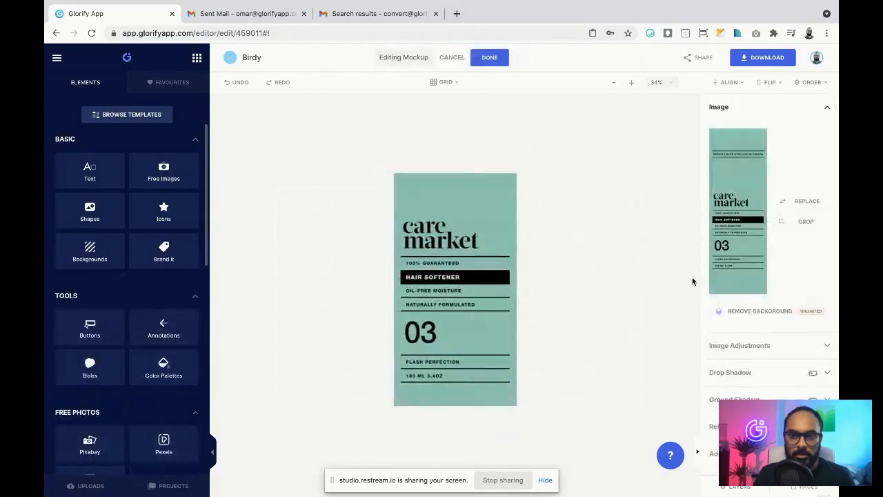
{"action": "left_click_drag", "start_coordinate": [483, 267], "coordinate": [480, 326]}
{"action": "left_click_drag", "start_coordinate": [444, 268], "coordinate": [425, 314]}
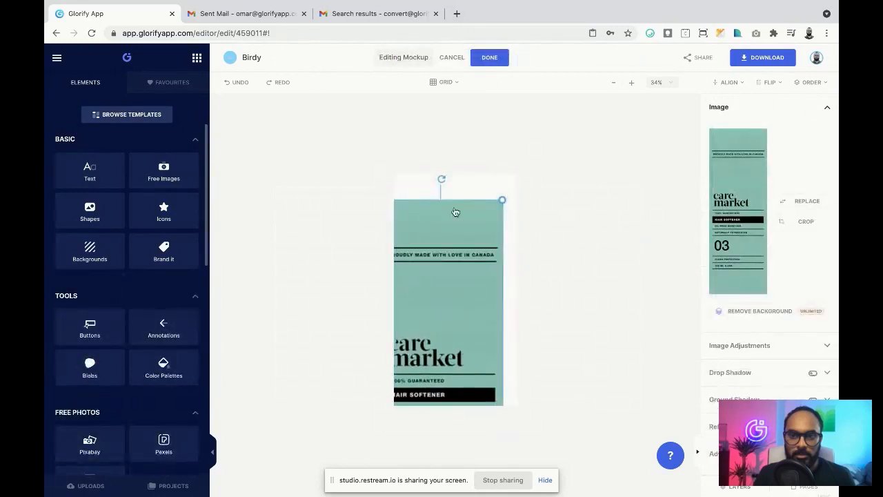
{"action": "left_click_drag", "start_coordinate": [502, 199], "coordinate": [448, 258]}
{"action": "left_click_drag", "start_coordinate": [424, 322], "coordinate": [450, 249]}
{"action": "left_click_drag", "start_coordinate": [501, 204], "coordinate": [494, 220]}
{"action": "left_click_drag", "start_coordinate": [467, 290], "coordinate": [471, 247]}
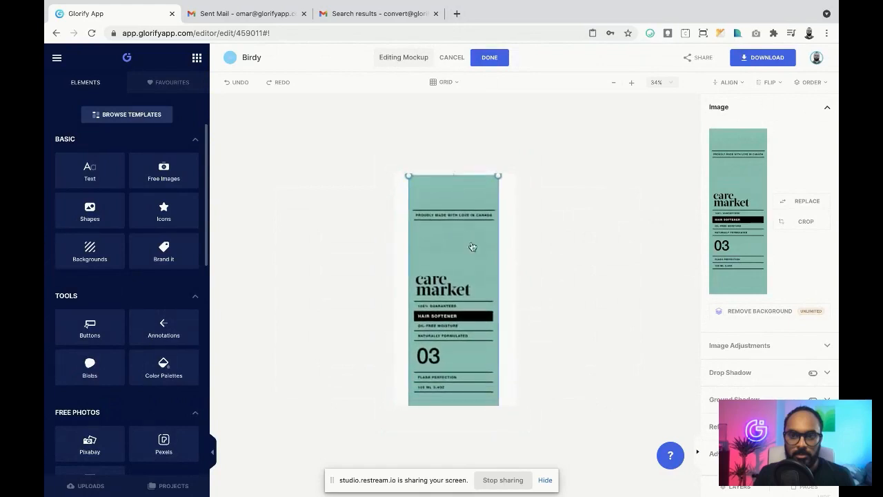
Shrink the Care Market image slightly and center it horizontally and vertically on the label
{"action": "left_click", "coordinate": [730, 82]}
{"action": "left_click", "coordinate": [732, 146]}
{"action": "left_click", "coordinate": [402, 261]}
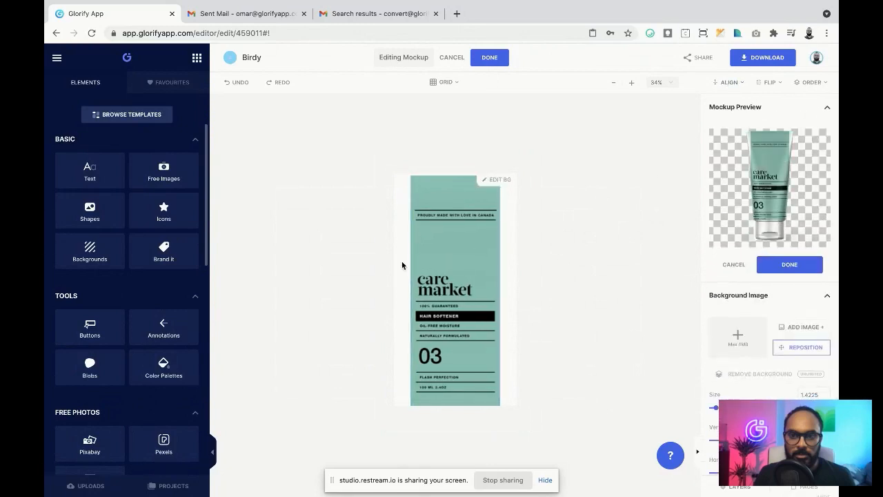
{"action": "left_click", "coordinate": [441, 256]}
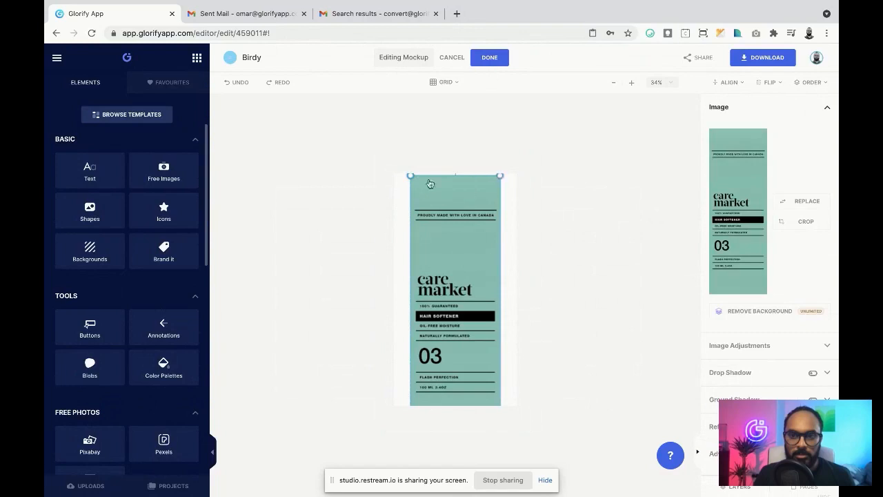
{"action": "left_click_drag", "start_coordinate": [410, 176], "coordinate": [416, 184]}
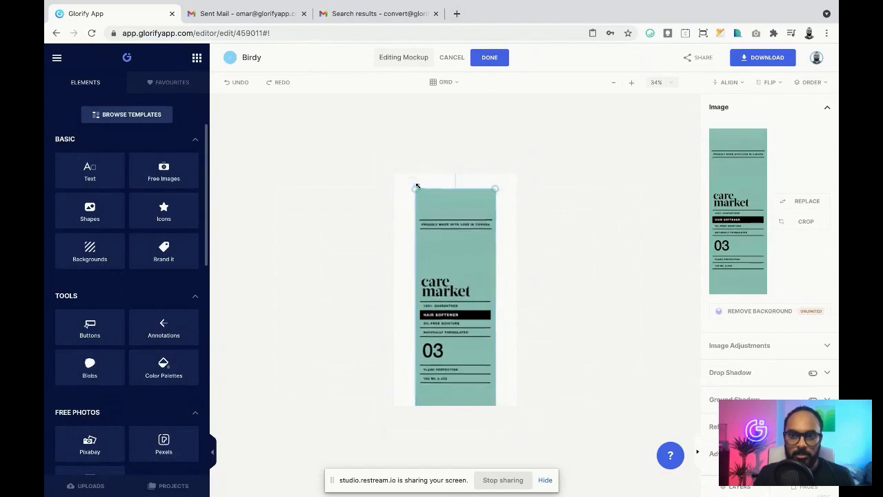
{"action": "left_click", "coordinate": [728, 82]}
{"action": "left_click", "coordinate": [798, 144]}
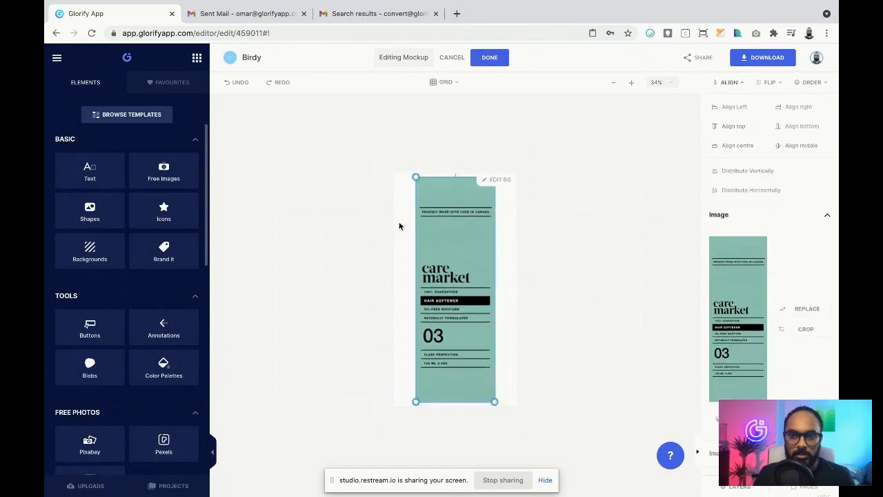
{"action": "left_click", "coordinate": [406, 229]}
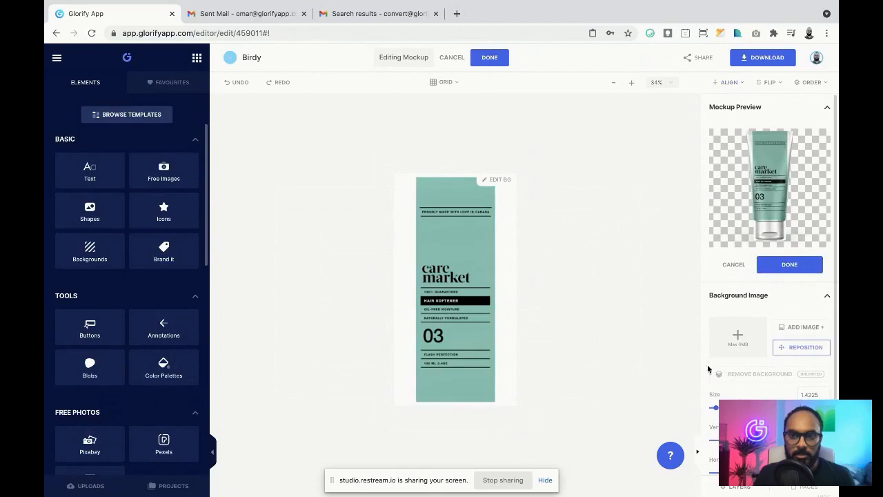
Set the label's background color to the green #7DC5B3 sampled from the Care Market image and apply the label edits
{"action": "scroll", "coordinate": [756, 386], "scroll_direction": "down", "scroll_amount": 2}
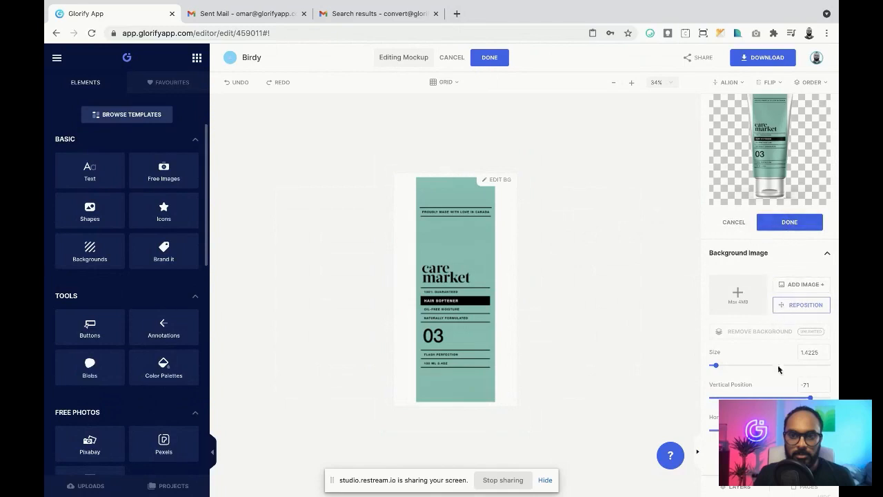
{"action": "scroll", "coordinate": [769, 276], "scroll_direction": "up", "scroll_amount": 1}
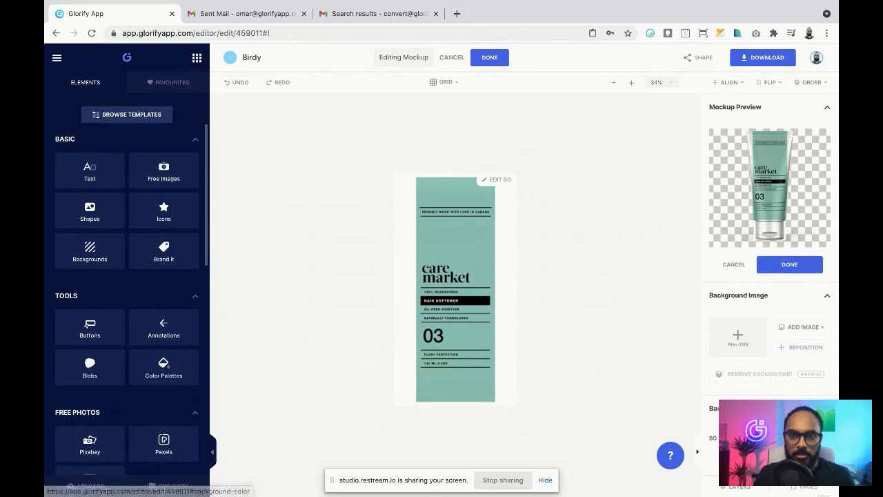
{"action": "left_click", "coordinate": [752, 438]}
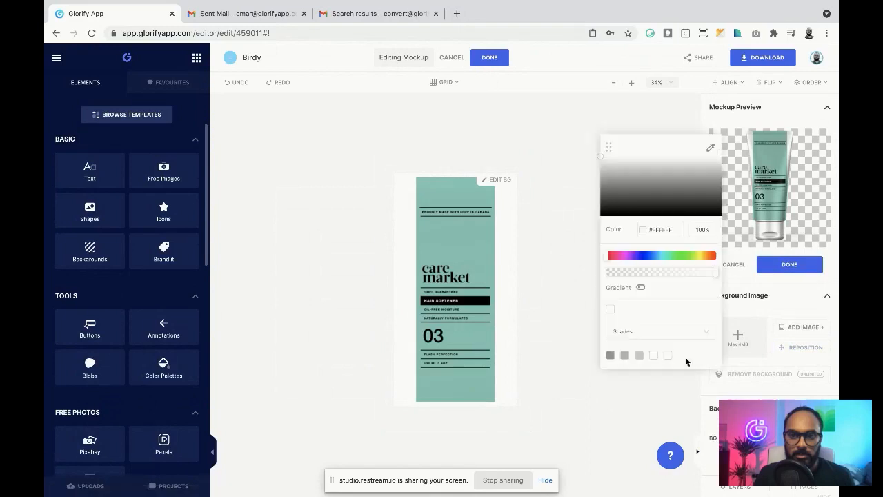
{"action": "left_click", "coordinate": [711, 148]}
{"action": "left_click", "coordinate": [467, 219]}
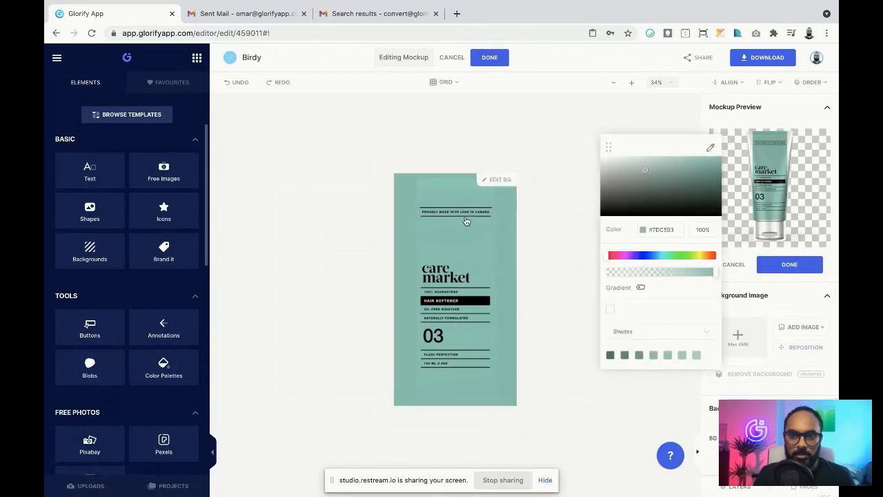
{"action": "left_click", "coordinate": [537, 225]}
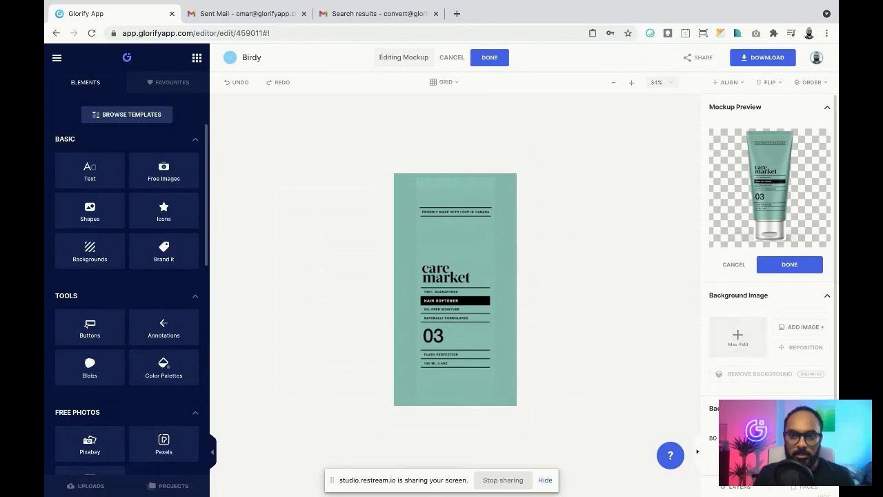
{"action": "left_click", "coordinate": [752, 438]}
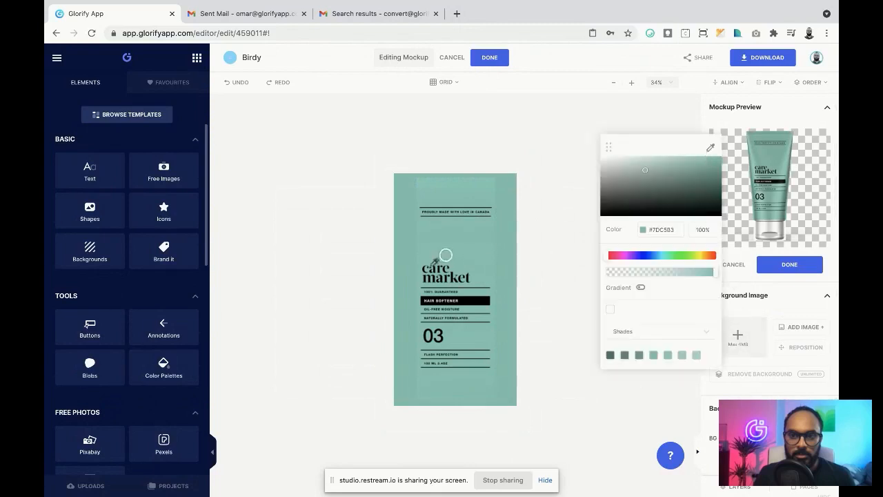
{"action": "left_click", "coordinate": [553, 263]}
{"action": "left_click", "coordinate": [486, 61]}
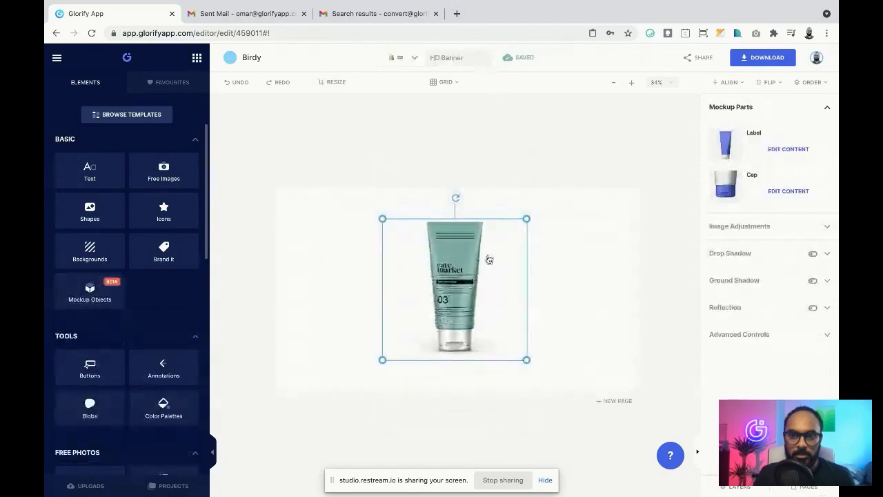
Enlarge the tube mockup on the page and move it back to the middle of the banner
{"action": "left_click_drag", "start_coordinate": [527, 219], "coordinate": [552, 195]}
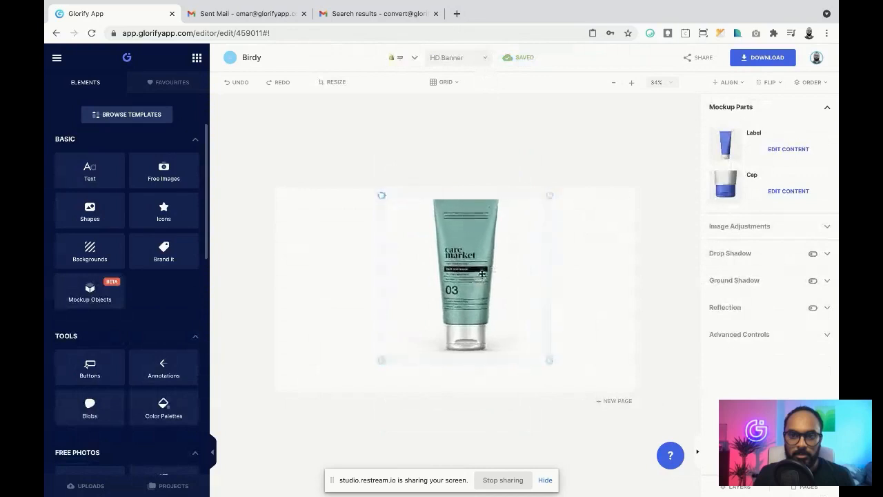
{"action": "left_click_drag", "start_coordinate": [481, 275], "coordinate": [472, 282]}
{"action": "left_click", "coordinate": [605, 283]}
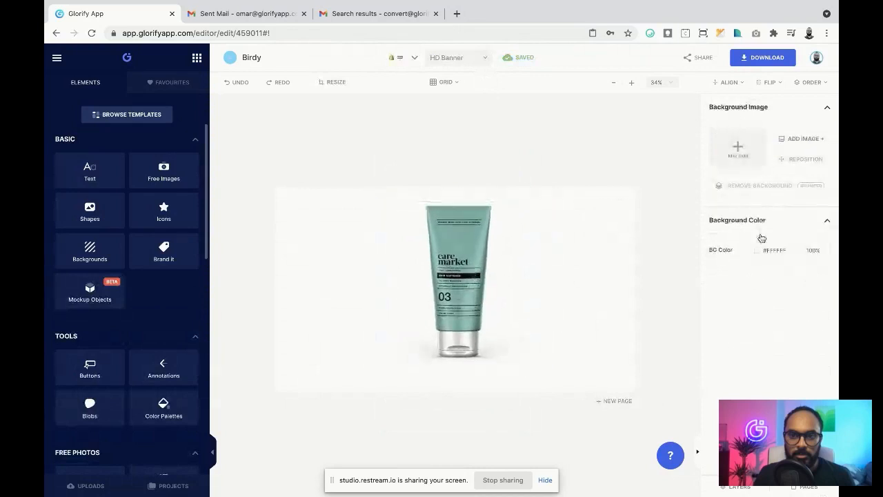
Set the tube cap's background color to dark grey #313131 and apply the cap edits to the mockup
{"action": "left_click", "coordinate": [466, 288]}
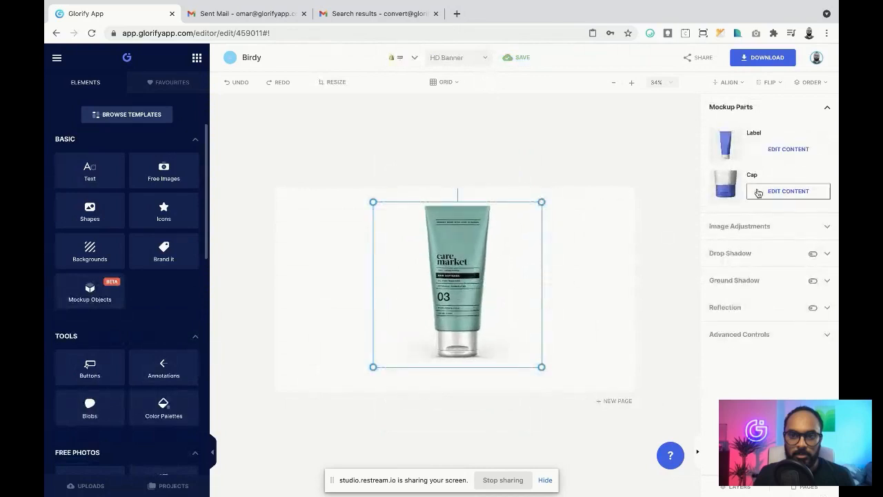
{"action": "left_click", "coordinate": [782, 193]}
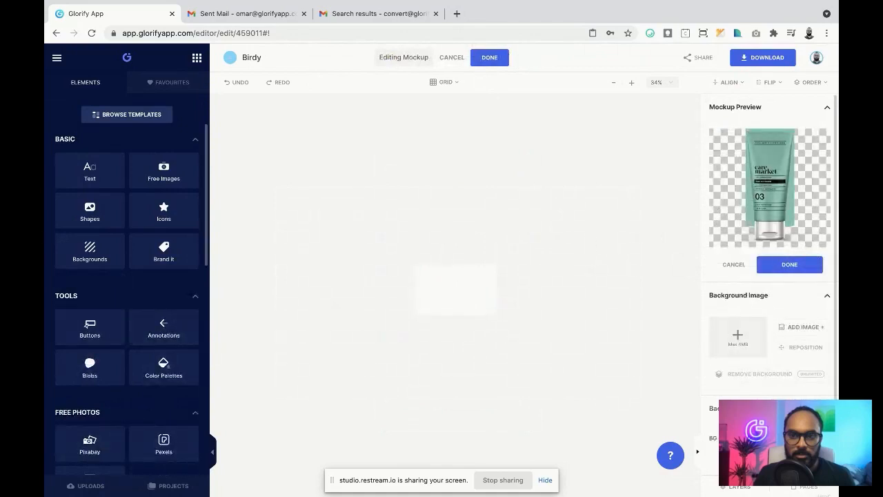
{"action": "left_click", "coordinate": [765, 438]}
{"action": "left_click_drag", "start_coordinate": [614, 213], "coordinate": [586, 202]}
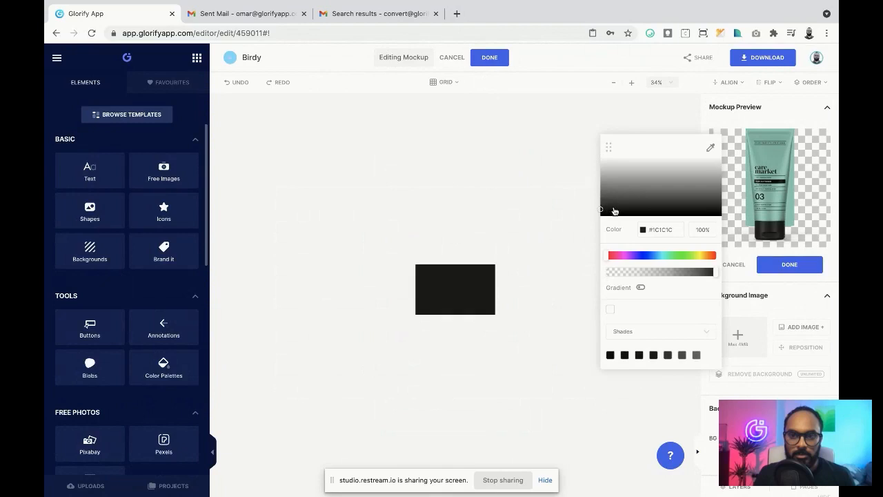
{"action": "left_click_drag", "start_coordinate": [611, 210], "coordinate": [589, 228]}
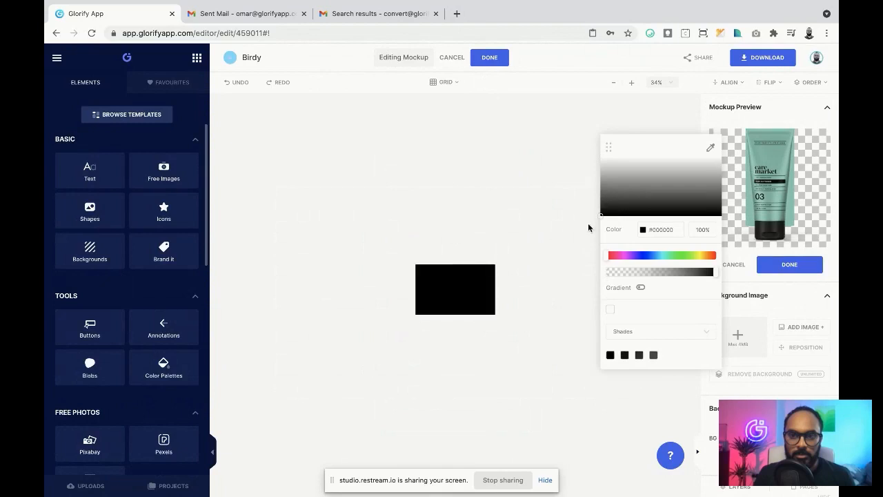
{"action": "left_click", "coordinate": [603, 211]}
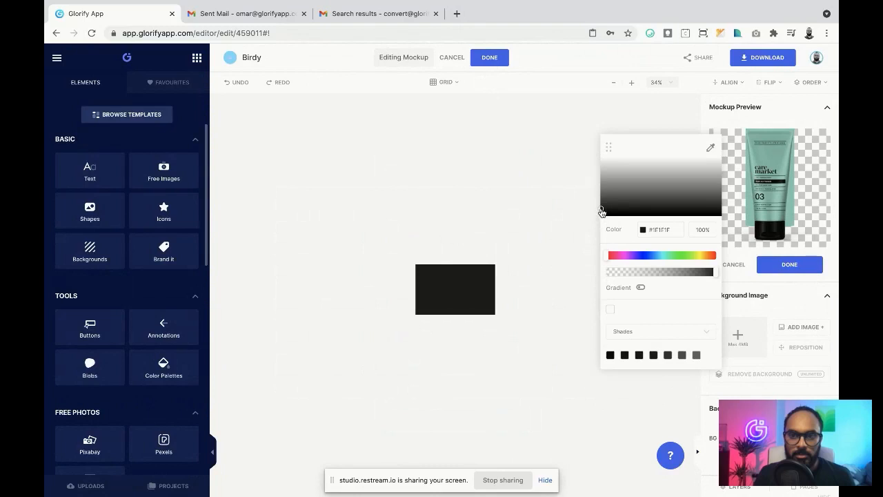
{"action": "left_click", "coordinate": [602, 206]}
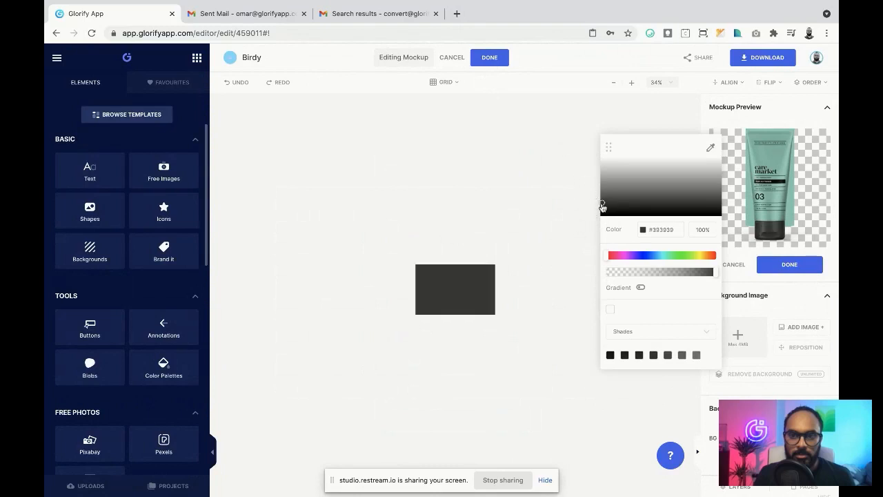
{"action": "left_click", "coordinate": [602, 206]}
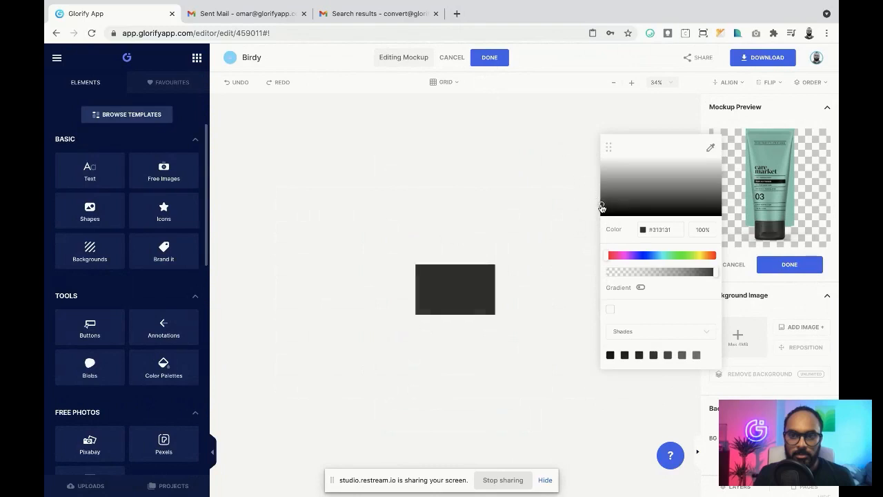
{"action": "left_click", "coordinate": [491, 57]}
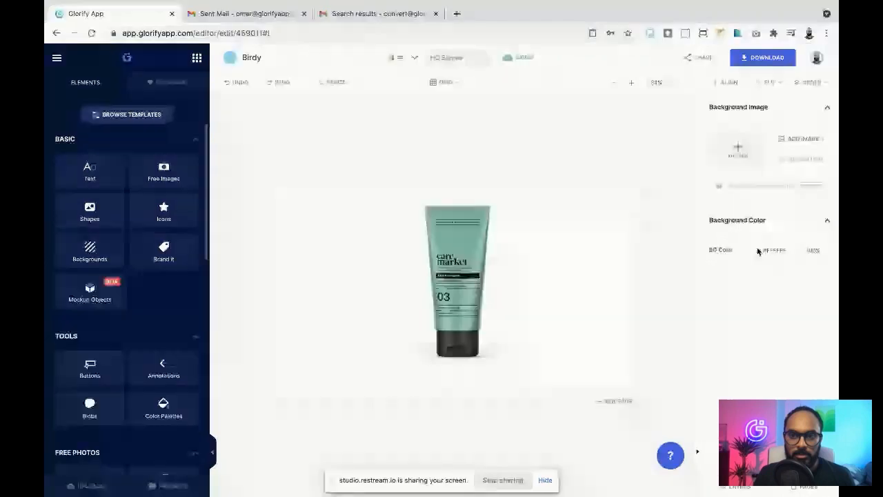
Set the banner page's background color to a green sampled from the tube
{"action": "left_click", "coordinate": [754, 251]}
{"action": "left_click", "coordinate": [710, 147]}
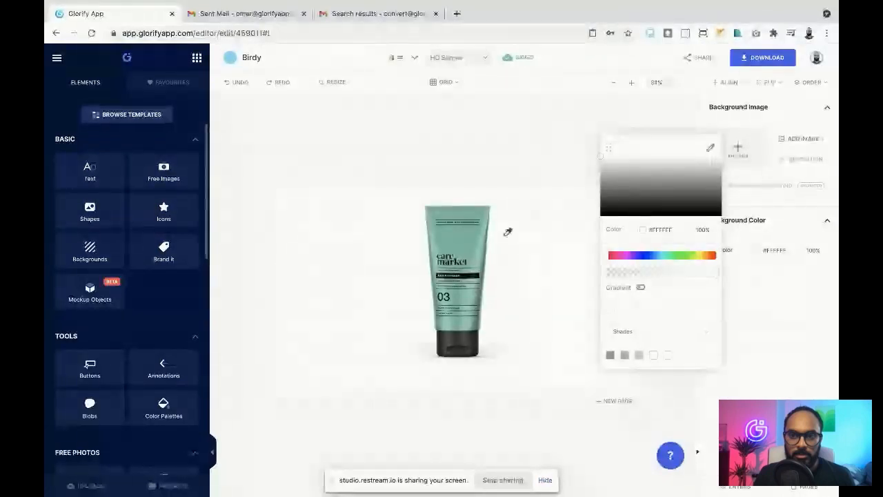
{"action": "left_click", "coordinate": [480, 245]}
{"action": "left_click", "coordinate": [541, 262]}
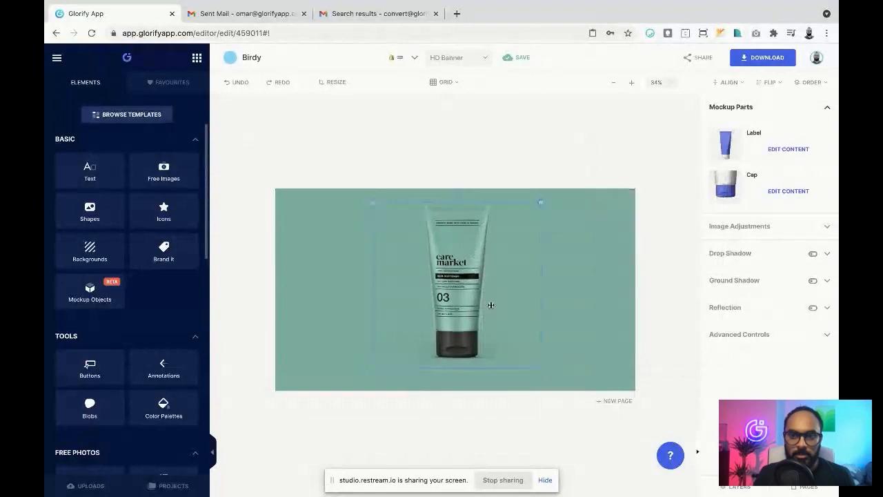
{"action": "left_click", "coordinate": [583, 306]}
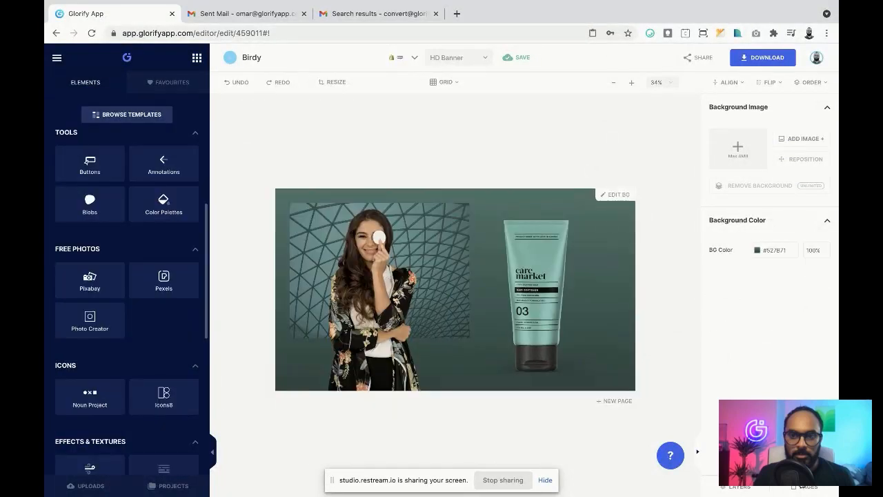
Add a blank page after the Care Market page and insert the upright front-facing soda can from the packaging mockups
{"action": "left_click", "coordinate": [802, 486]}
{"action": "left_click", "coordinate": [794, 399]}
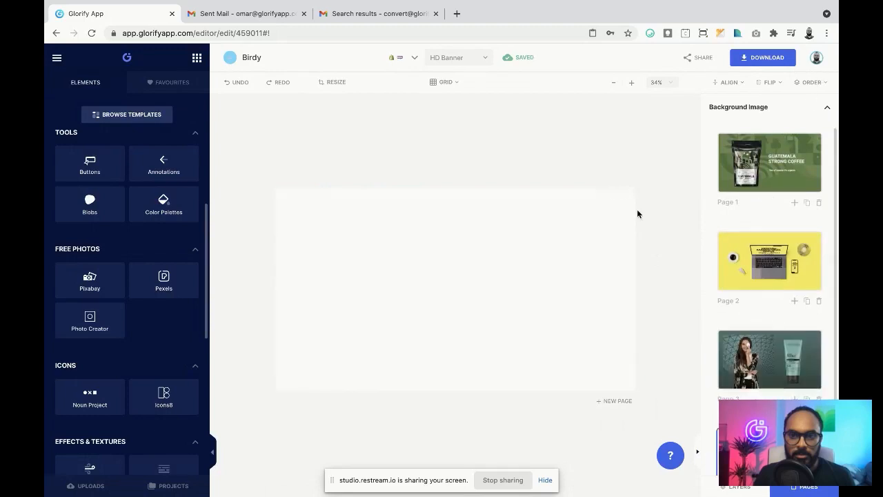
{"action": "scroll", "coordinate": [153, 259], "scroll_direction": "up", "scroll_amount": 3}
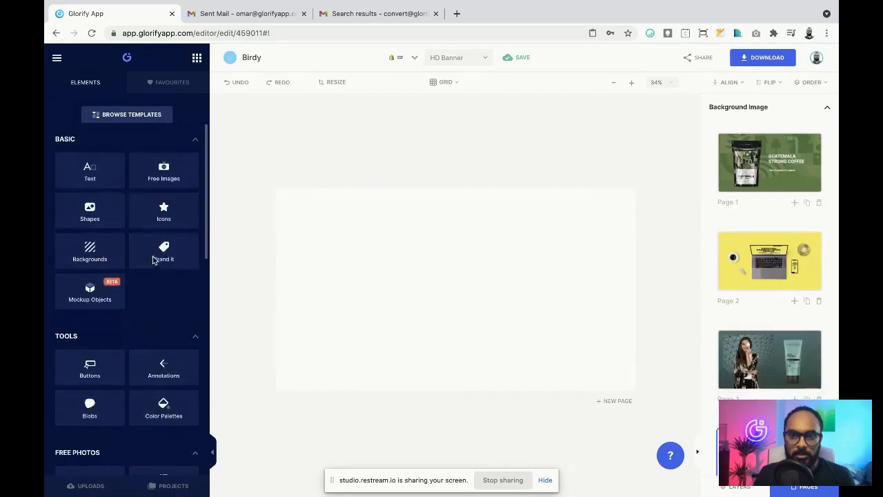
{"action": "left_click", "coordinate": [89, 289]}
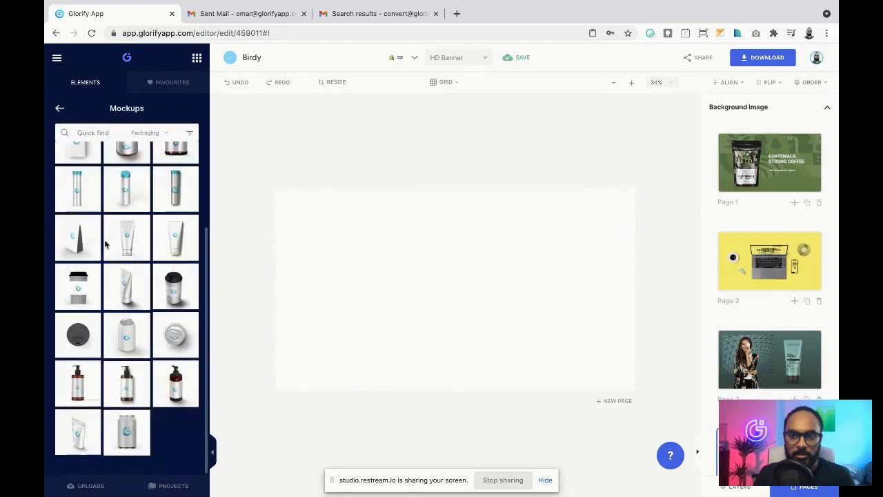
{"action": "scroll", "coordinate": [105, 243], "scroll_direction": "up", "scroll_amount": 3}
{"action": "scroll", "coordinate": [105, 243], "scroll_direction": "down", "scroll_amount": 2}
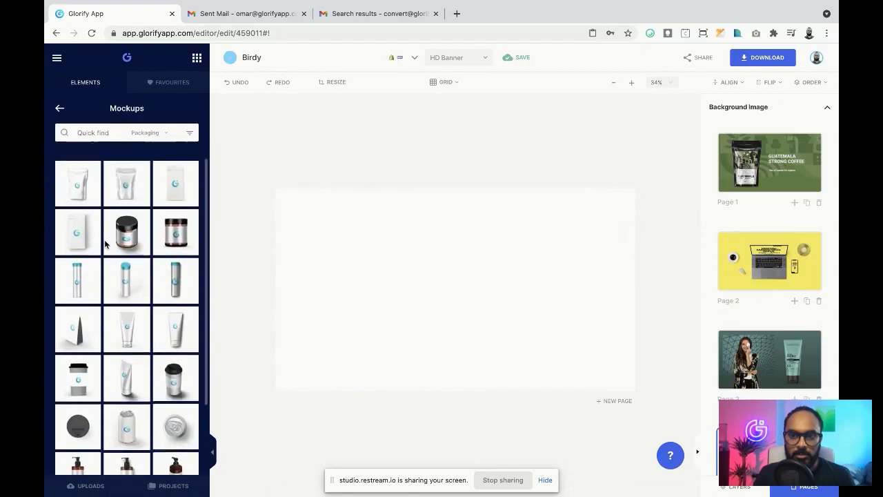
{"action": "scroll", "coordinate": [105, 243], "scroll_direction": "down", "scroll_amount": 2}
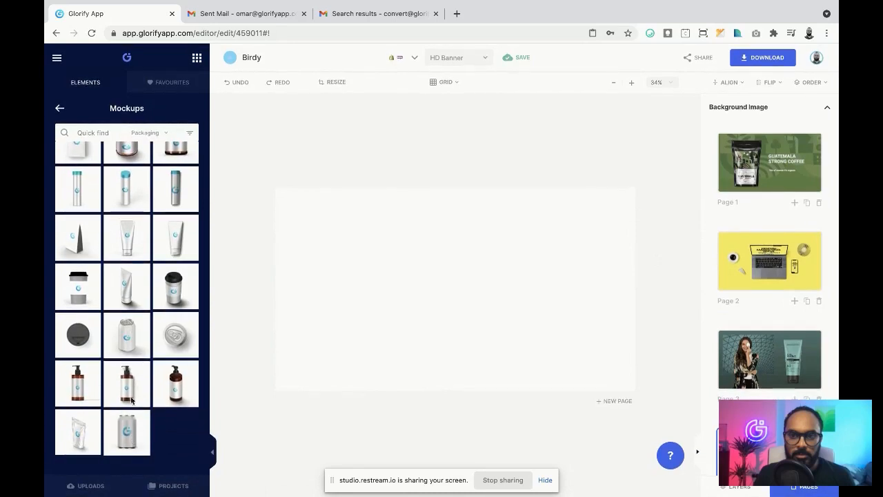
{"action": "left_click", "coordinate": [130, 434]}
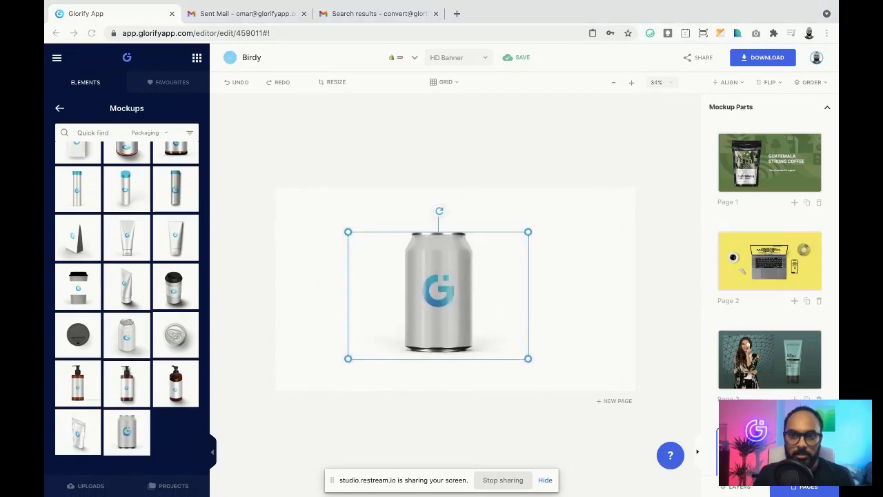
{"action": "left_click", "coordinate": [595, 300]}
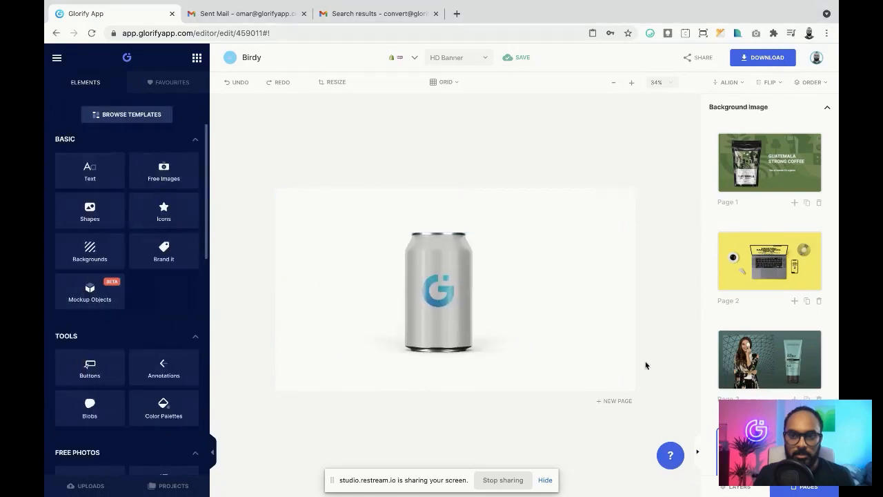
Open the can's label content, delete the placeholder G logo and paste the copied Lime'n Mother Pucker image
{"action": "left_click", "coordinate": [805, 492]}
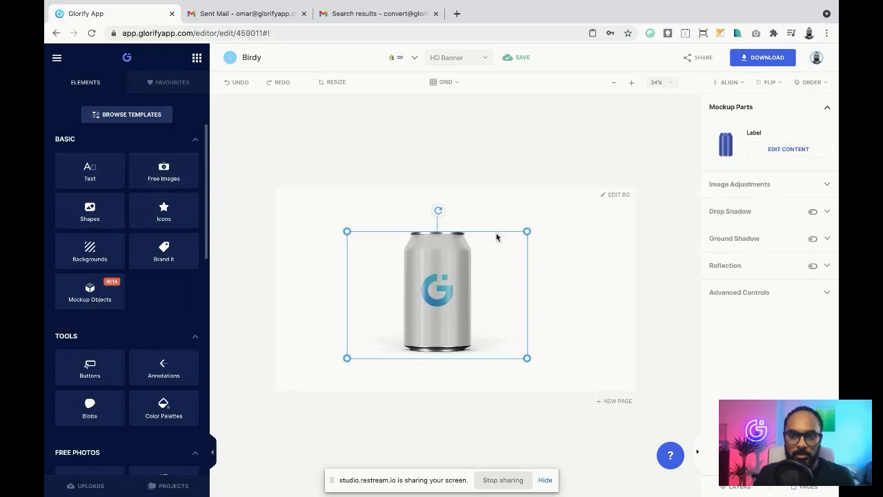
{"action": "left_click", "coordinate": [785, 149]}
{"action": "left_click", "coordinate": [445, 274]}
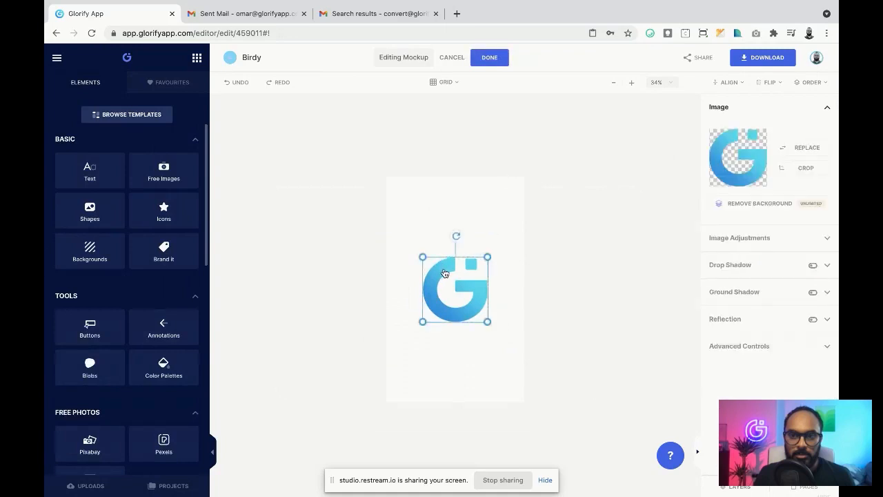
{"action": "key", "text": "Delete"}
{"action": "key", "text": "super+v"}
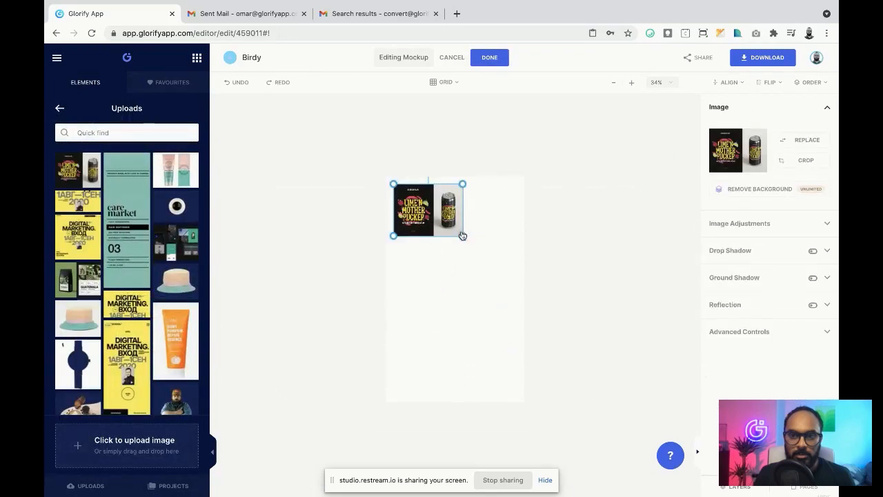
Enlarge the pasted Lime'n Mother Pucker image inside its crop frame so the black label artwork fills the label's height
{"action": "double_click", "coordinate": [452, 227]}
{"action": "left_click_drag", "start_coordinate": [555, 276], "coordinate": [453, 276]}
{"action": "left_click", "coordinate": [545, 398]}
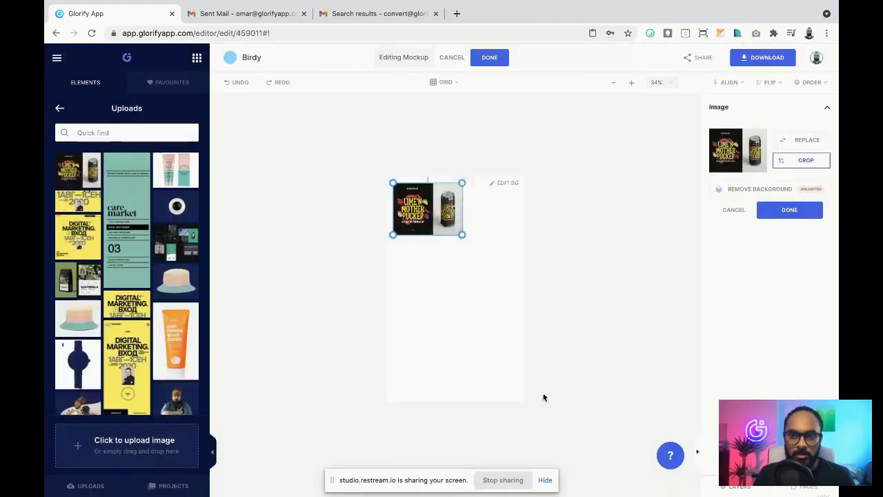
{"action": "left_click_drag", "start_coordinate": [548, 439], "coordinate": [532, 421]}
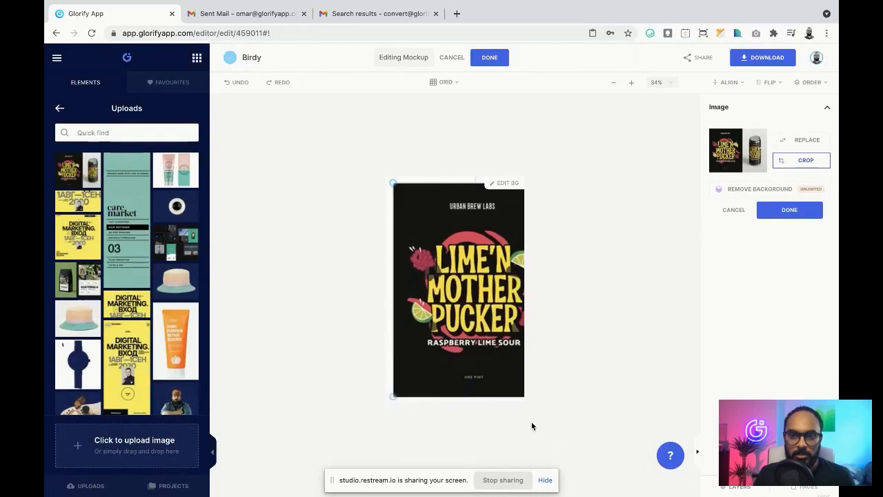
{"action": "left_click", "coordinate": [594, 359]}
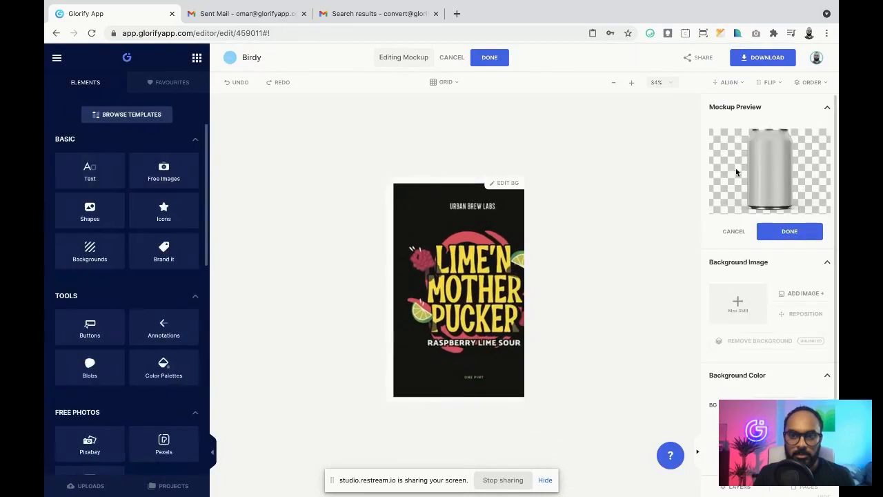
Align the label artwork to the centre and middle of the can's label canvas
{"action": "left_click", "coordinate": [729, 82]}
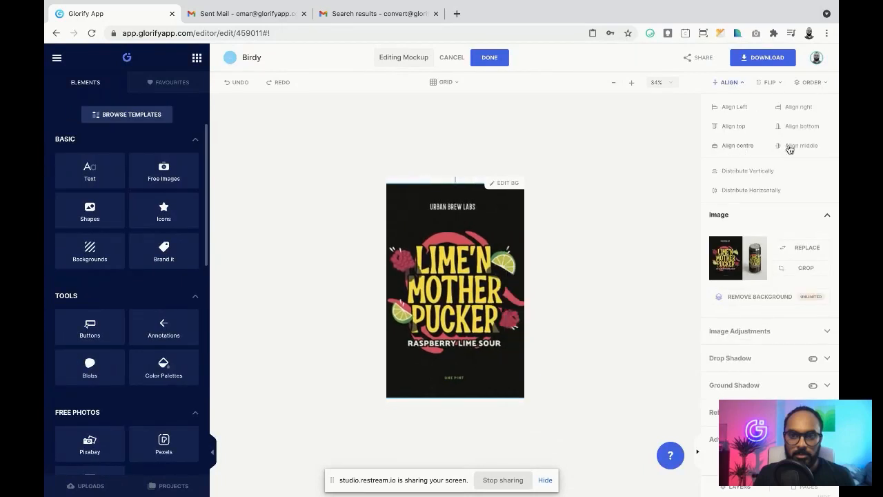
{"action": "left_click", "coordinate": [590, 181]}
{"action": "left_click", "coordinate": [436, 199]}
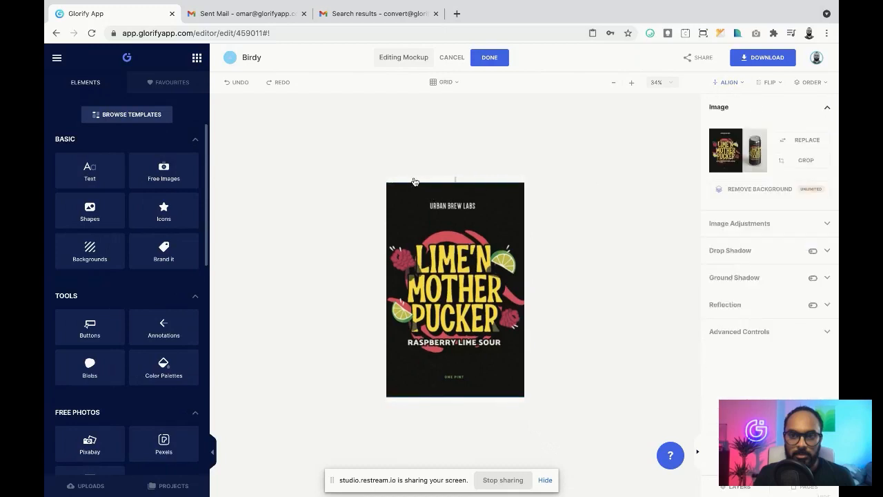
{"action": "left_click", "coordinate": [611, 241]}
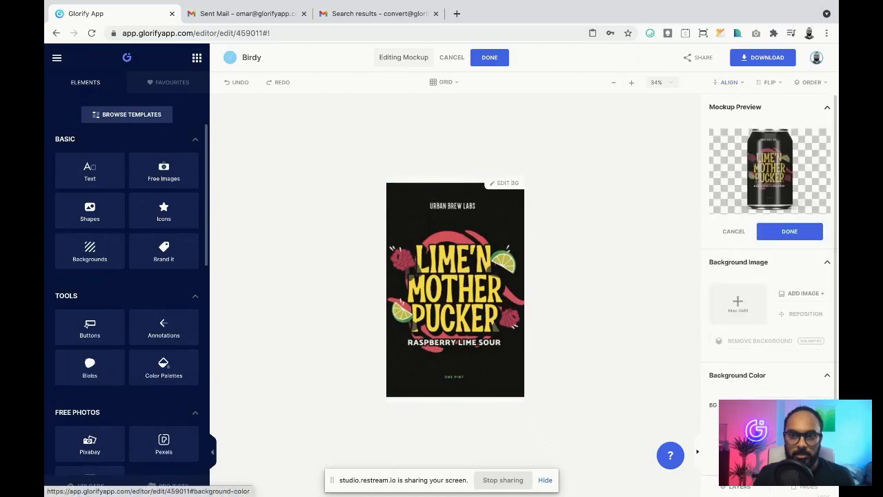
Set the label canvas background color to black #000000
{"action": "left_click", "coordinate": [775, 406]}
{"action": "left_click_drag", "start_coordinate": [641, 205], "coordinate": [564, 238]}
{"action": "left_click", "coordinate": [526, 248]}
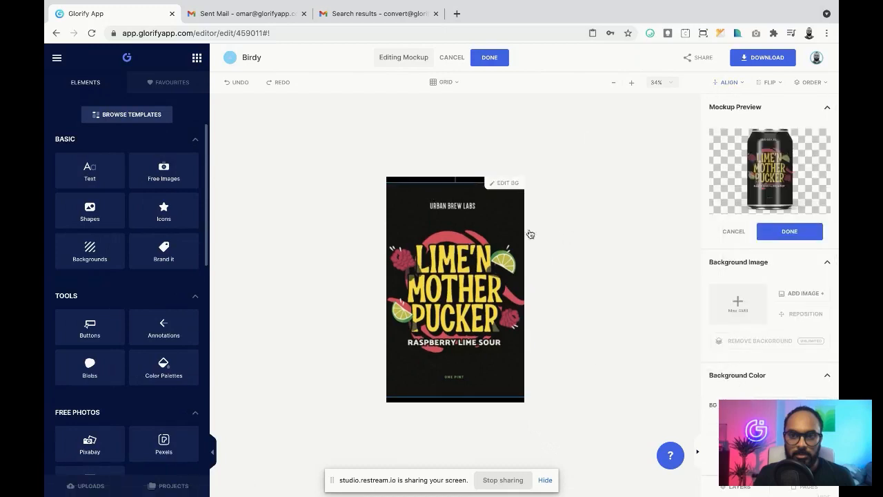
{"action": "left_click", "coordinate": [530, 234]}
{"action": "left_click", "coordinate": [552, 216]}
Set the label's background color to #171816 sampled from the artwork and apply the label edits to the can
{"action": "left_click", "coordinate": [766, 405]}
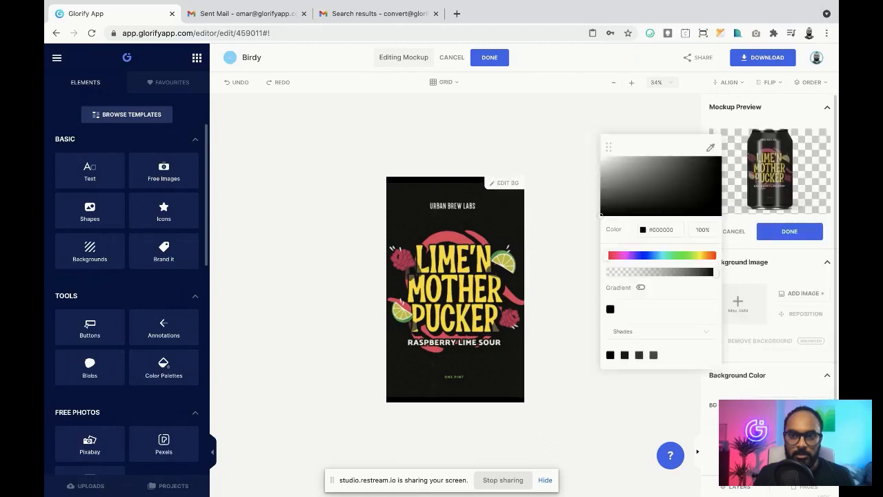
{"action": "left_click", "coordinate": [710, 147]}
{"action": "left_click", "coordinate": [442, 178]}
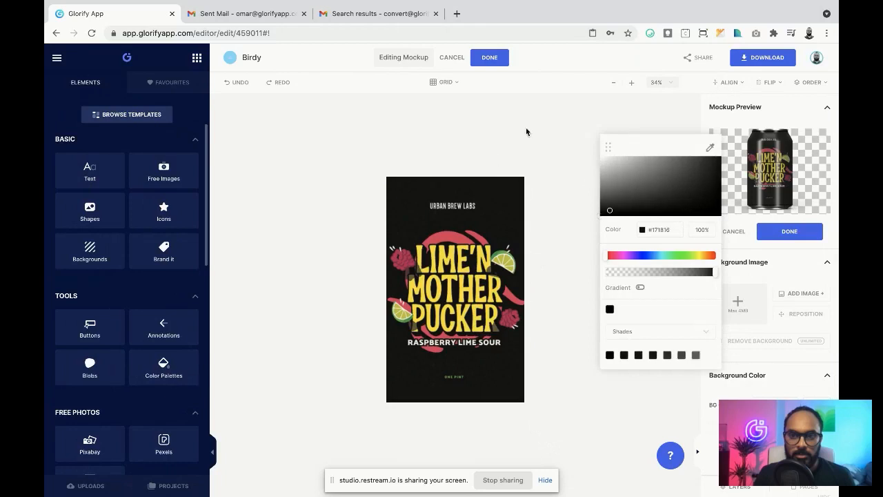
{"action": "left_click", "coordinate": [526, 131]}
{"action": "left_click", "coordinate": [490, 60]}
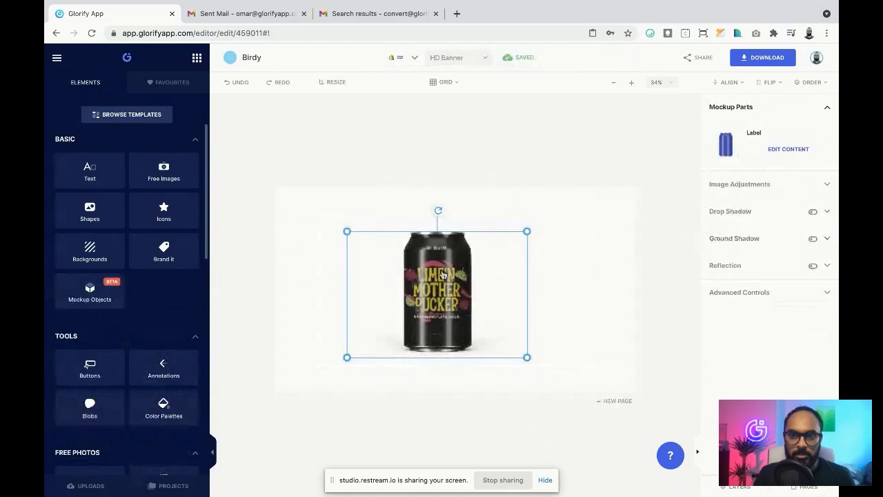
Enlarge the can, set the banner page's background color to black #000000 and reposition the can on it
{"action": "left_click_drag", "start_coordinate": [526, 231], "coordinate": [555, 223]}
{"action": "left_click_drag", "start_coordinate": [475, 296], "coordinate": [481, 292]}
{"action": "left_click", "coordinate": [602, 277]}
{"action": "left_click", "coordinate": [764, 251]}
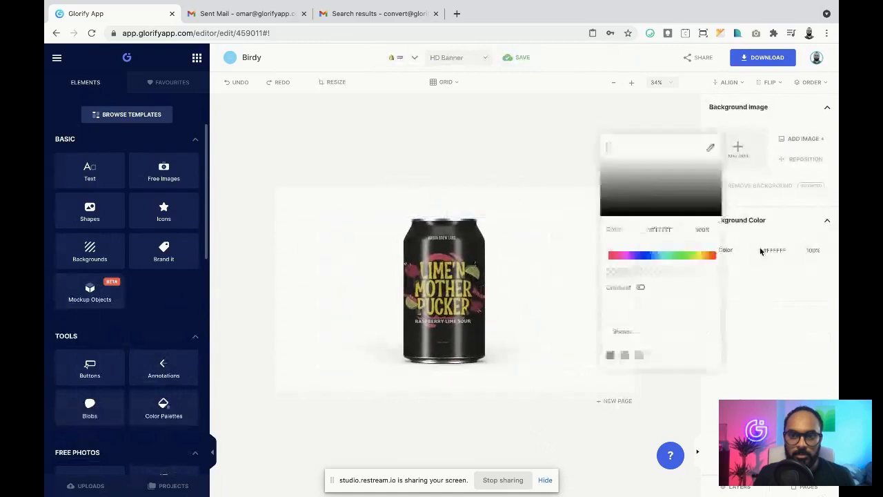
{"action": "left_click_drag", "start_coordinate": [645, 200], "coordinate": [582, 233]}
{"action": "left_click_drag", "start_coordinate": [518, 306], "coordinate": [525, 306]}
{"action": "left_click", "coordinate": [585, 300]}
Adjust the can image to contrast 0.06, saturation 0.15 and brightness 0.04
{"action": "left_click", "coordinate": [509, 303]}
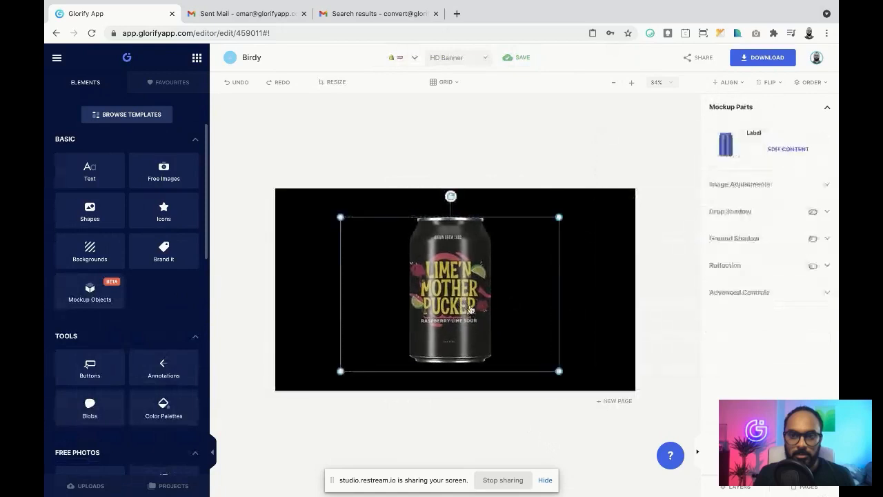
{"action": "left_click", "coordinate": [720, 182]}
{"action": "scroll", "coordinate": [731, 241], "scroll_direction": "down", "scroll_amount": 2}
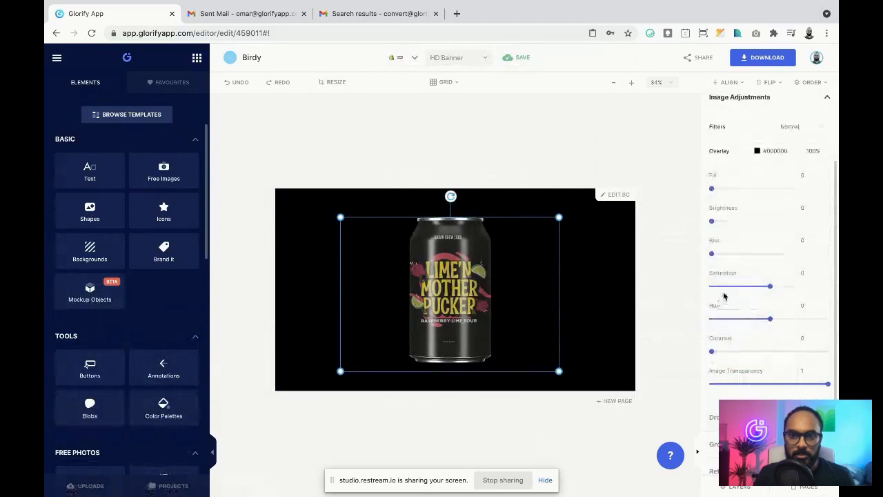
{"action": "scroll", "coordinate": [724, 293], "scroll_direction": "down", "scroll_amount": 1}
{"action": "mouse_move", "coordinate": [711, 317]}
{"action": "left_mouse_down"}
{"action": "mouse_move", "coordinate": [725, 320]}
{"action": "mouse_move", "coordinate": [718, 320]}
{"action": "left_mouse_up"}
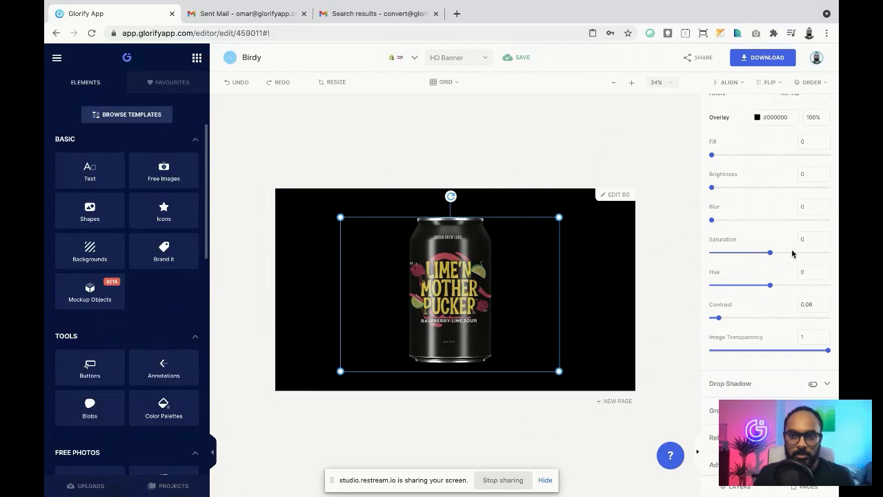
{"action": "left_click_drag", "start_coordinate": [770, 253], "coordinate": [779, 257]}
{"action": "left_click_drag", "start_coordinate": [713, 191], "coordinate": [718, 190]}
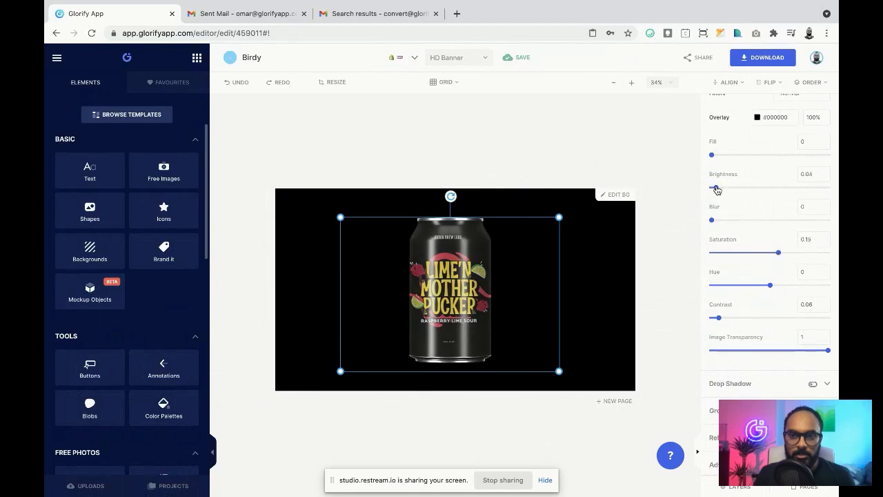
{"action": "left_click", "coordinate": [295, 247]}
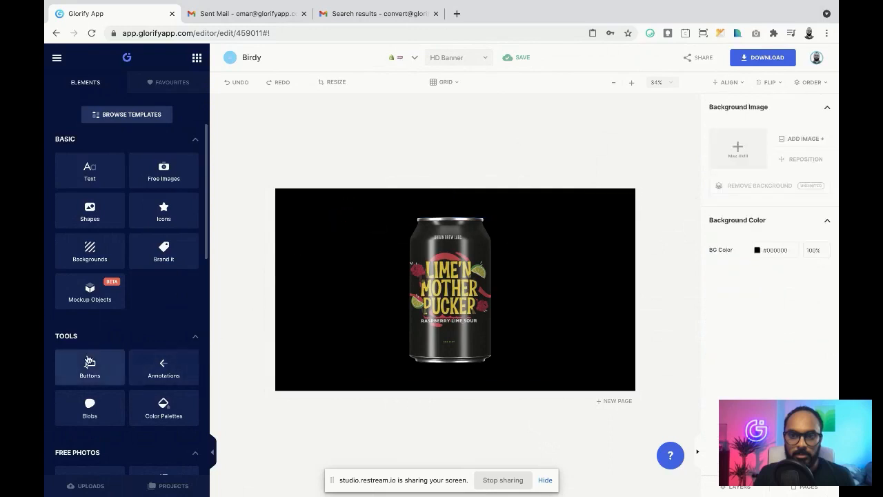
Insert the curved water splash from the water effects onto the can's banner page
{"action": "scroll", "coordinate": [89, 371], "scroll_direction": "down", "scroll_amount": 15}
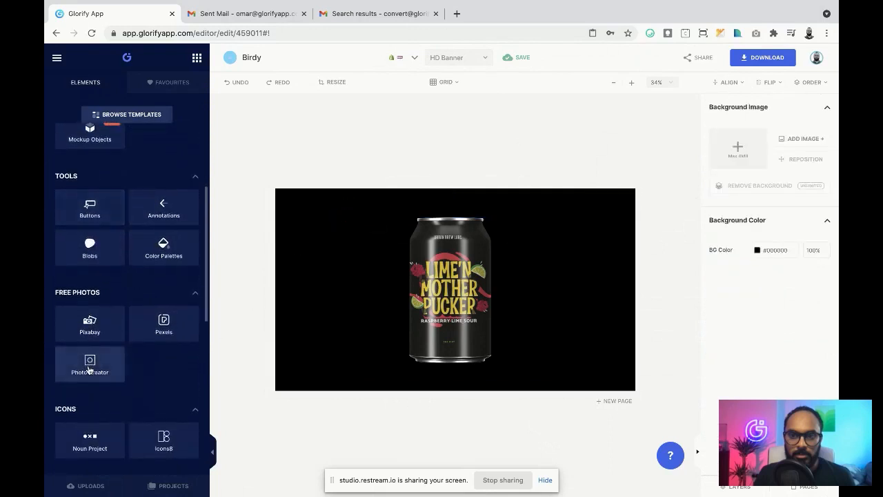
{"action": "scroll", "coordinate": [116, 347], "scroll_direction": "up", "scroll_amount": 3}
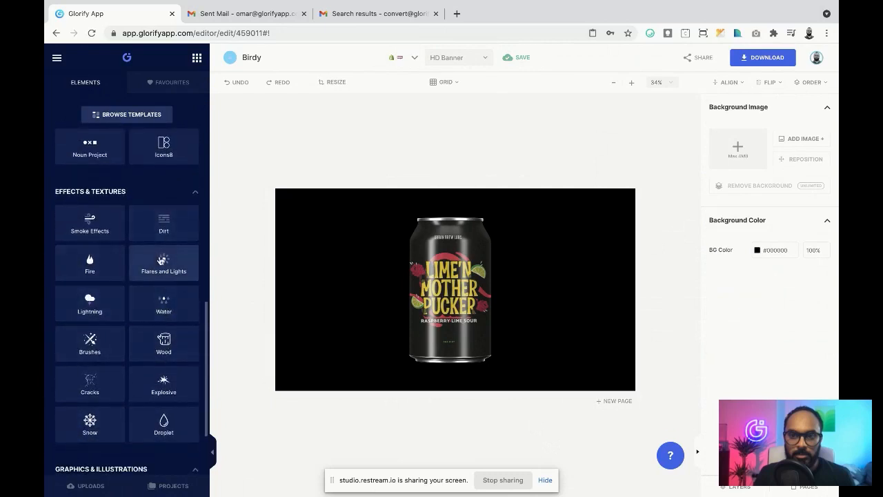
{"action": "left_click", "coordinate": [160, 261]}
{"action": "left_click", "coordinate": [60, 110]}
{"action": "left_click", "coordinate": [169, 303]}
{"action": "scroll", "coordinate": [145, 258], "scroll_direction": "down", "scroll_amount": 3}
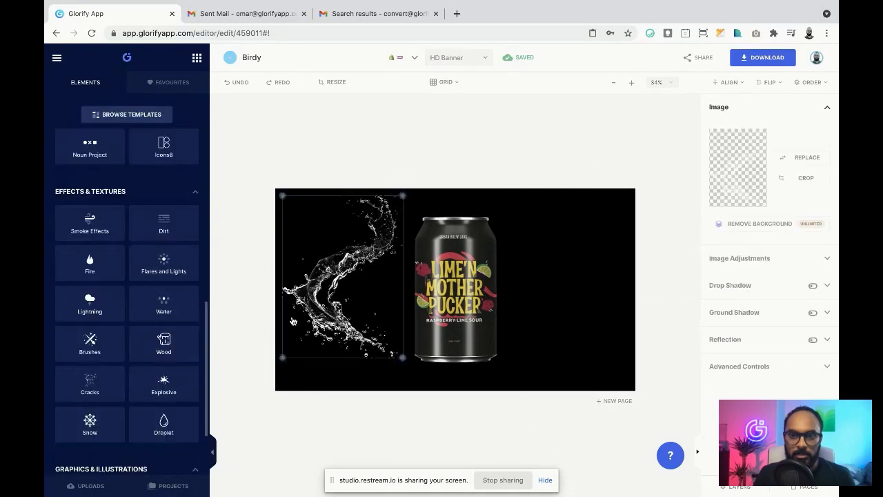
Move the water splash onto the can and send it behind the can
{"action": "left_click_drag", "start_coordinate": [292, 322], "coordinate": [388, 335]}
{"action": "right_click", "coordinate": [414, 324]}
{"action": "left_click", "coordinate": [443, 241]}
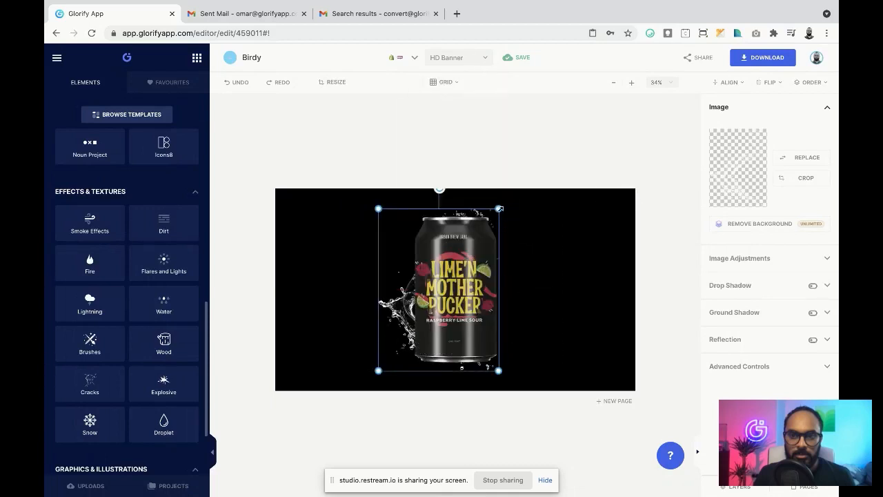
Enlarge the splash, shift the can slightly to the right and move the splash so it bursts out from the can's right side
{"action": "left_click_drag", "start_coordinate": [501, 208], "coordinate": [538, 187]}
{"action": "left_click", "coordinate": [538, 187]}
{"action": "left_click_drag", "start_coordinate": [462, 307], "coordinate": [465, 308]}
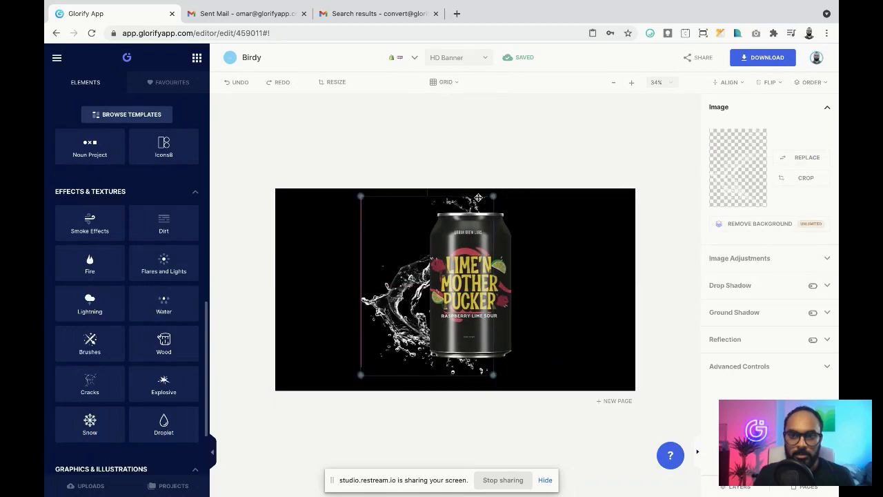
{"action": "left_click_drag", "start_coordinate": [479, 200], "coordinate": [577, 203]}
{"action": "left_click", "coordinate": [629, 284]}
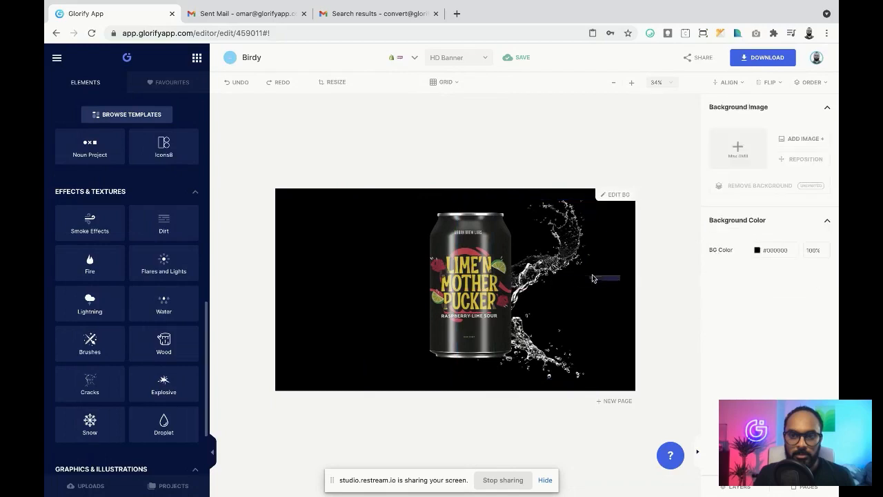
Tint the water splash with overlay color #C22C4C sampled from the can's artwork, at fill 1
{"action": "left_click", "coordinate": [578, 255]}
{"action": "left_click", "coordinate": [587, 245]}
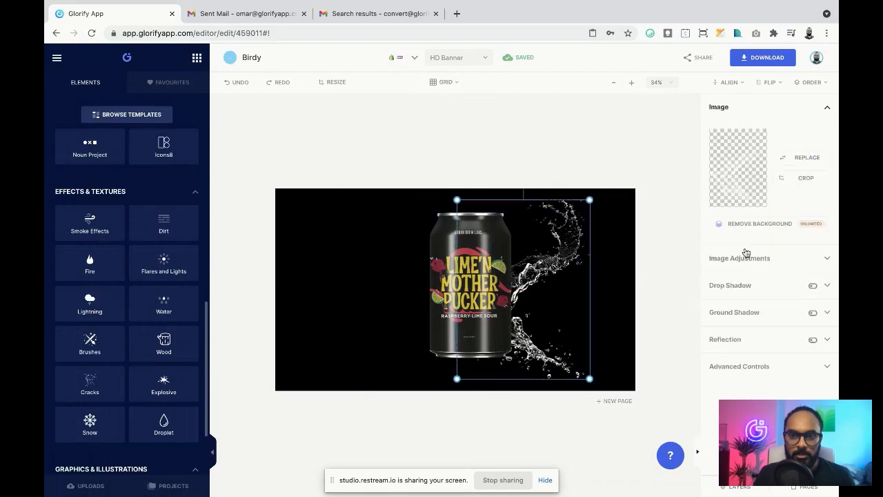
{"action": "left_click", "coordinate": [756, 265]}
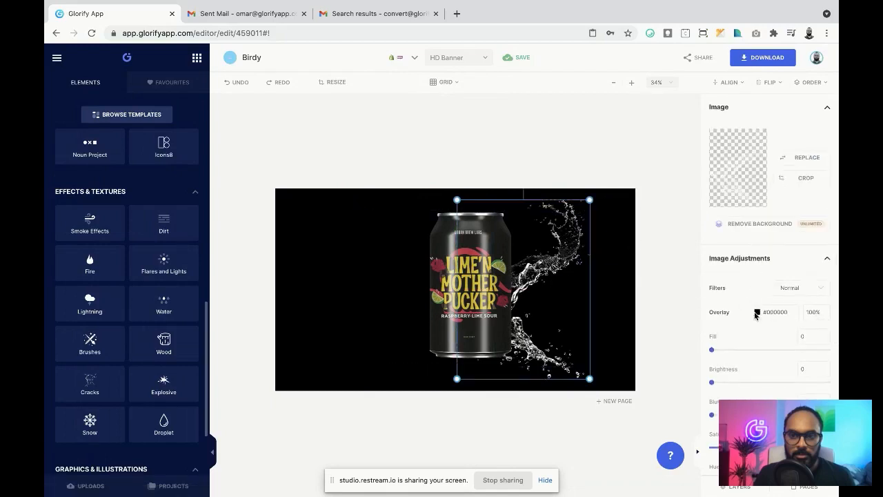
{"action": "left_click", "coordinate": [757, 313]}
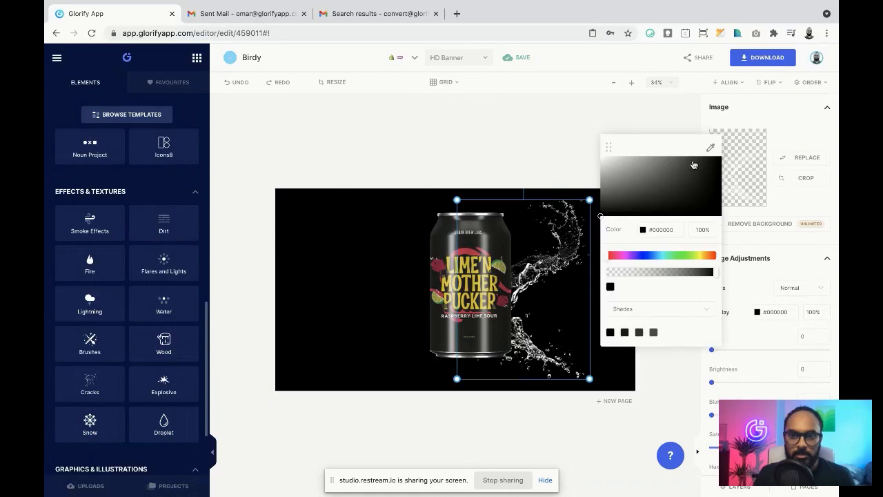
{"action": "left_click", "coordinate": [711, 150]}
{"action": "left_click", "coordinate": [483, 265]}
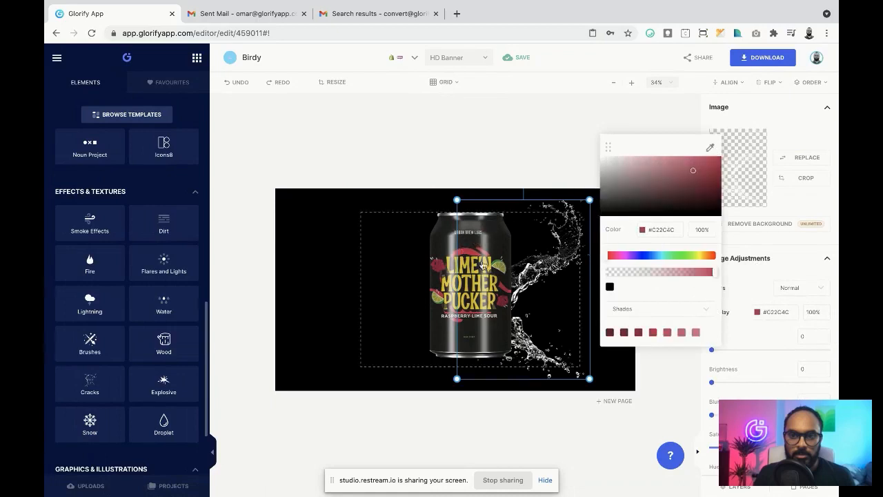
{"action": "left_click", "coordinate": [712, 351]}
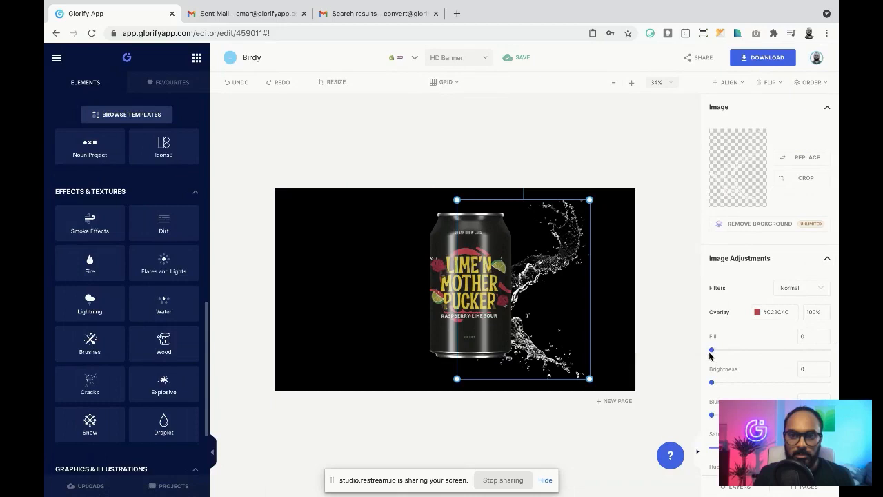
{"action": "left_click_drag", "start_coordinate": [711, 350], "coordinate": [828, 350]}
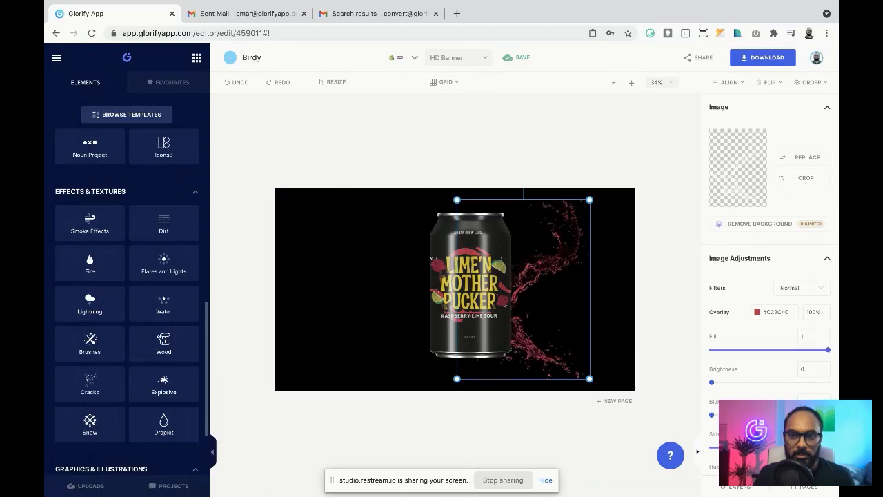
Lighten the splash's overlay color to pink #D46B81
{"action": "left_click", "coordinate": [756, 312]}
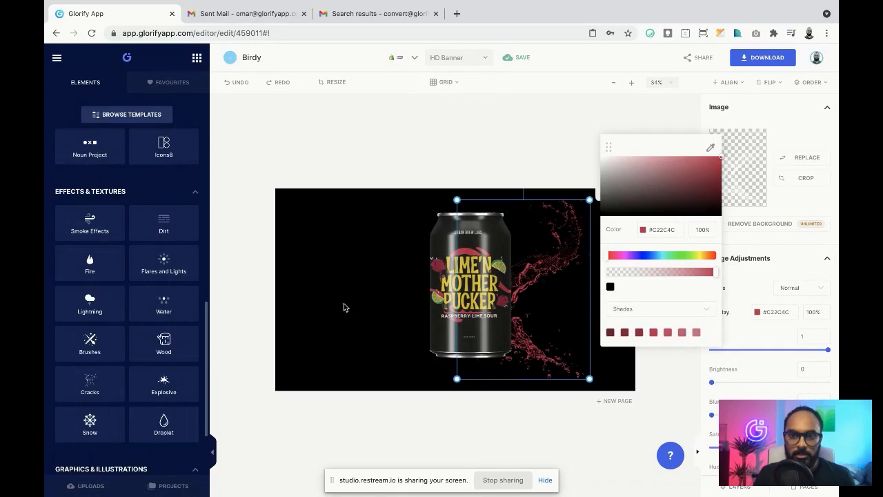
{"action": "left_click", "coordinate": [307, 277]}
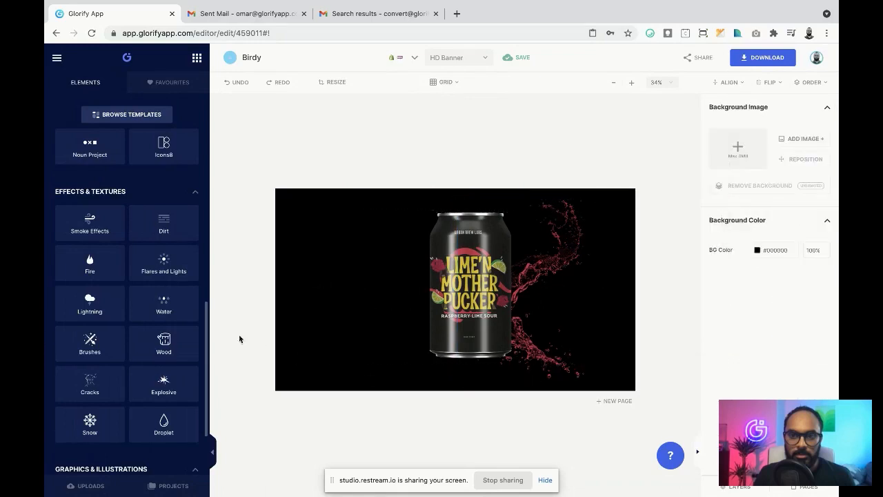
{"action": "left_click", "coordinate": [567, 212]}
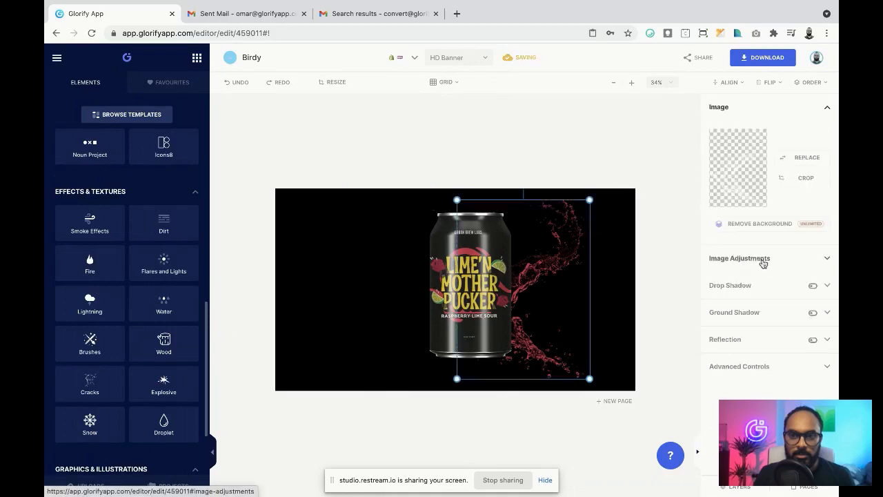
{"action": "left_click", "coordinate": [762, 259]}
{"action": "left_click", "coordinate": [758, 314]}
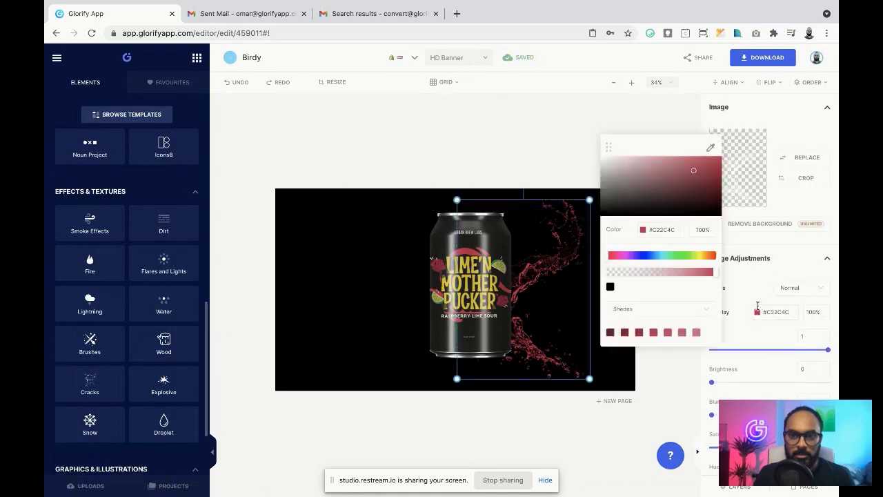
{"action": "left_click_drag", "start_coordinate": [696, 170], "coordinate": [672, 152]}
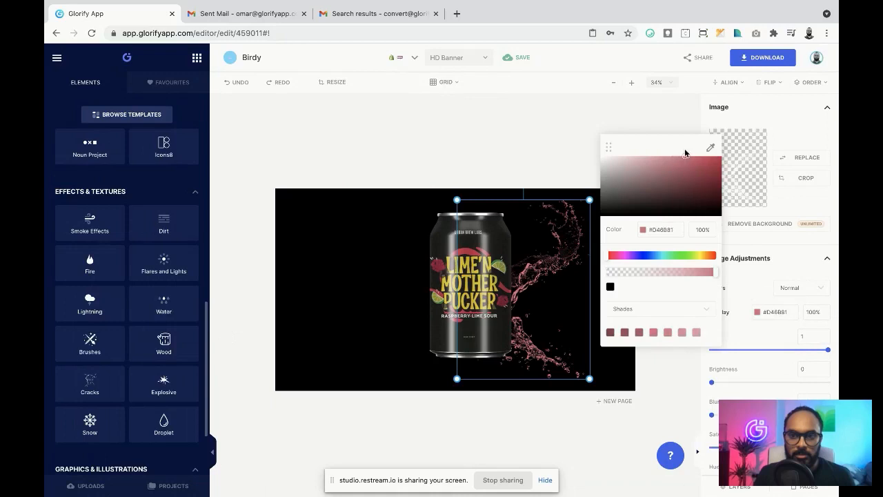
{"action": "left_click", "coordinate": [346, 250]}
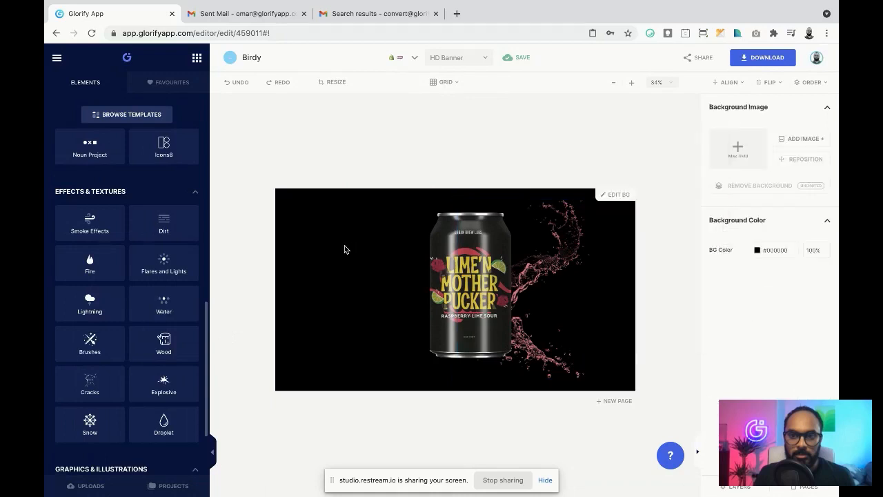
{"action": "scroll", "coordinate": [138, 262], "scroll_direction": "up", "scroll_amount": 10}
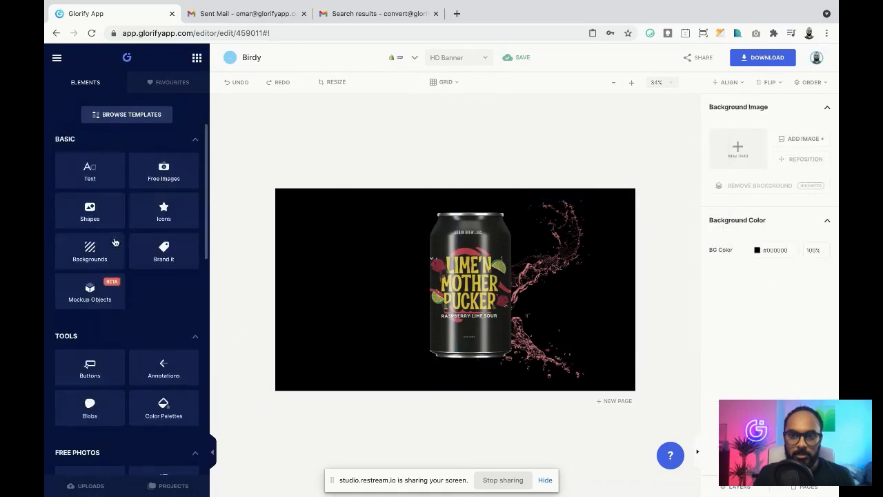
Add a green-and-white LIMESPORT headline design beside the can and set its tagline to "Take a chill pill with Mother Pucker"
{"action": "left_click", "coordinate": [87, 176]}
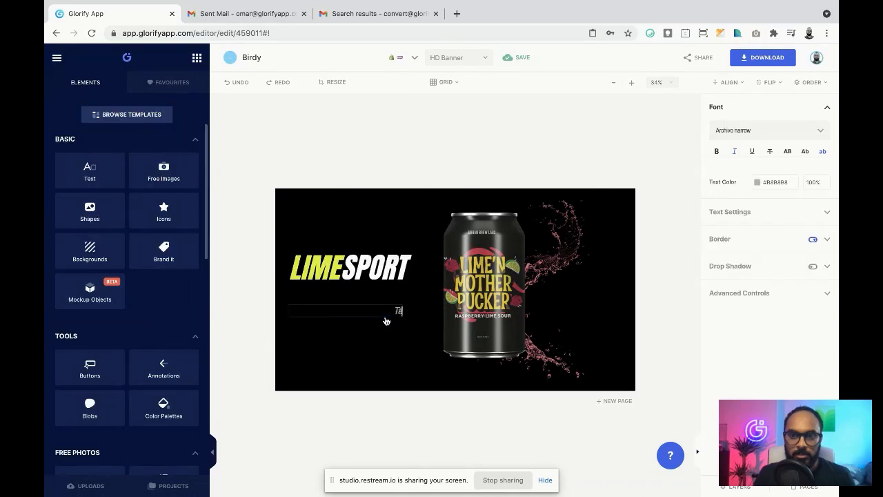
{"action": "type", "text": "Take a chill p"}
{"action": "type", "text": "with Mother Pucke"}
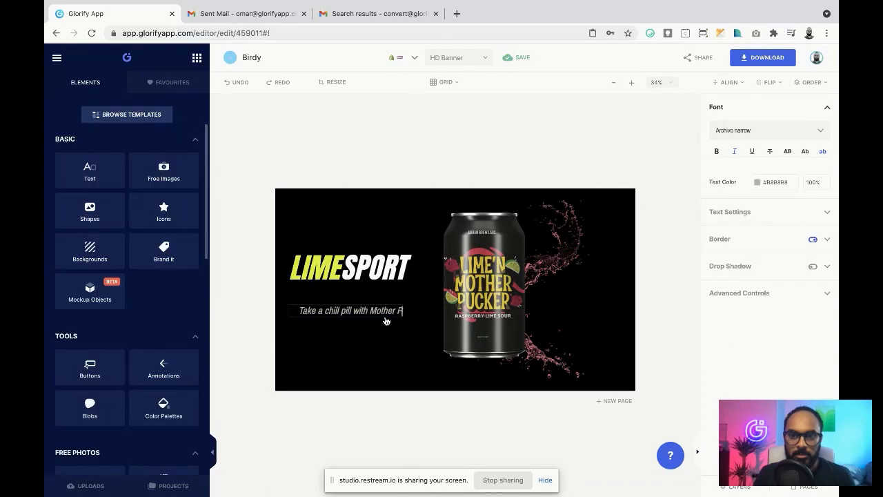
{"action": "type", "text": "r"}
Change the headline's second word to "FAVLOUR" and move the headline with its tagline up, level with the middle of the can
{"action": "left_click", "coordinate": [394, 291]}
{"action": "left_click", "coordinate": [382, 318]}
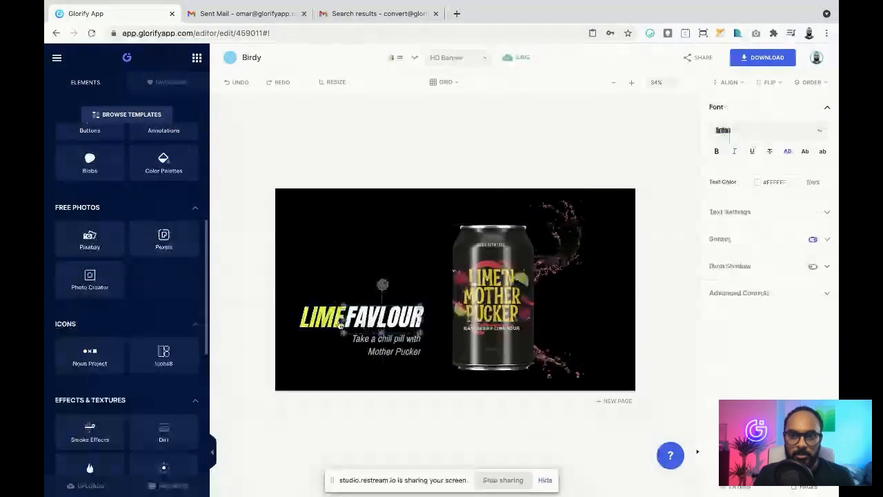
{"action": "left_click", "coordinate": [370, 345]}
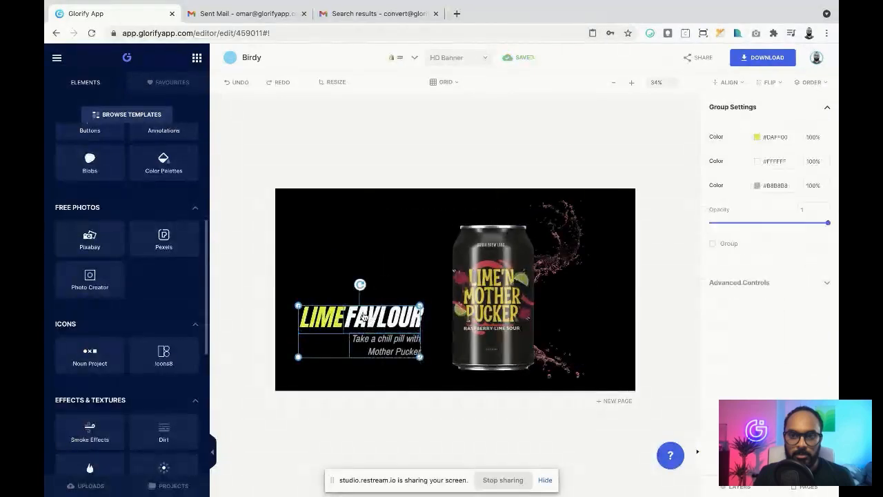
{"action": "left_click_drag", "start_coordinate": [370, 345], "coordinate": [376, 277]}
{"action": "left_click", "coordinate": [345, 240]}
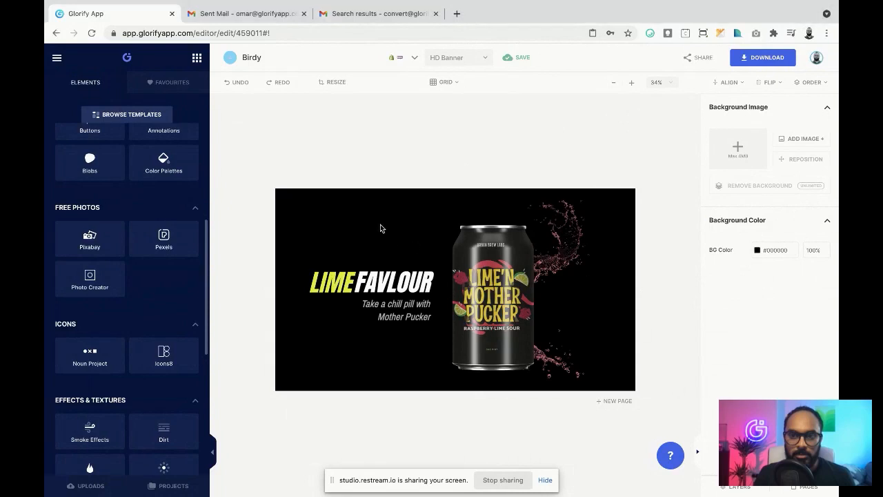
Browse the Packaging mockups and add a blank page after page 3
{"action": "scroll", "coordinate": [108, 302], "scroll_direction": "up", "scroll_amount": 5}
{"action": "left_click", "coordinate": [94, 291]}
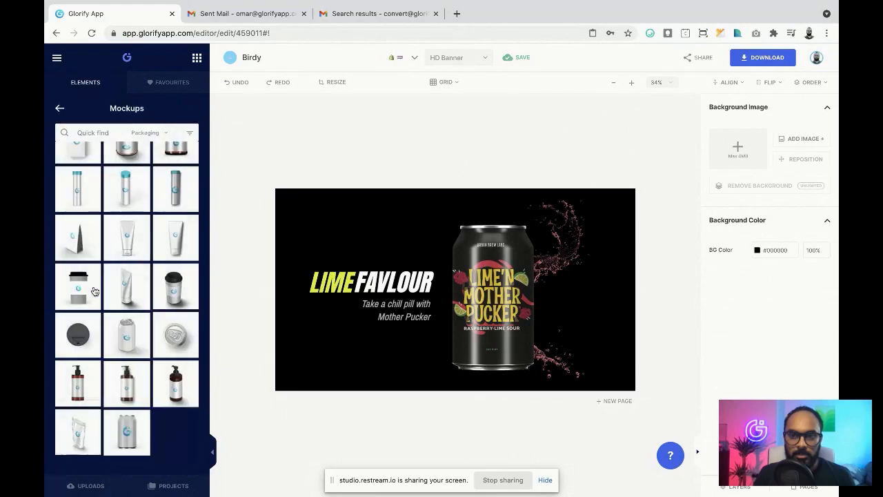
{"action": "scroll", "coordinate": [125, 296], "scroll_direction": "down", "scroll_amount": 3}
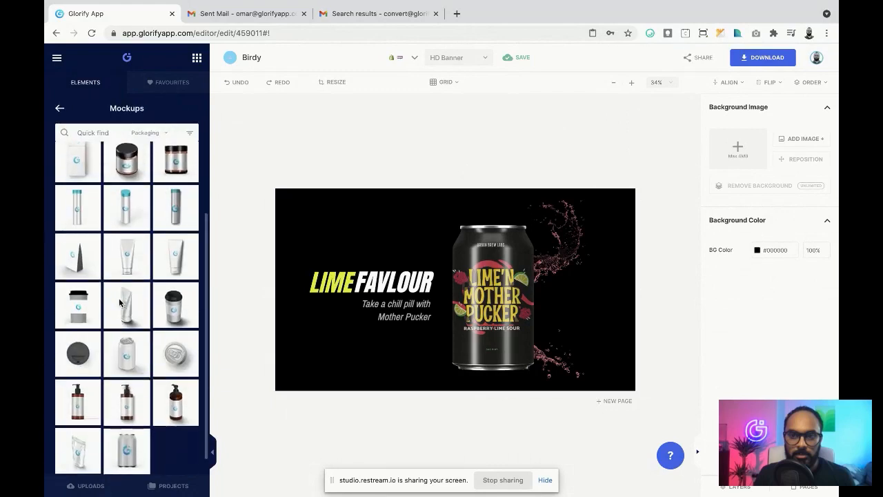
{"action": "left_click", "coordinate": [803, 486]}
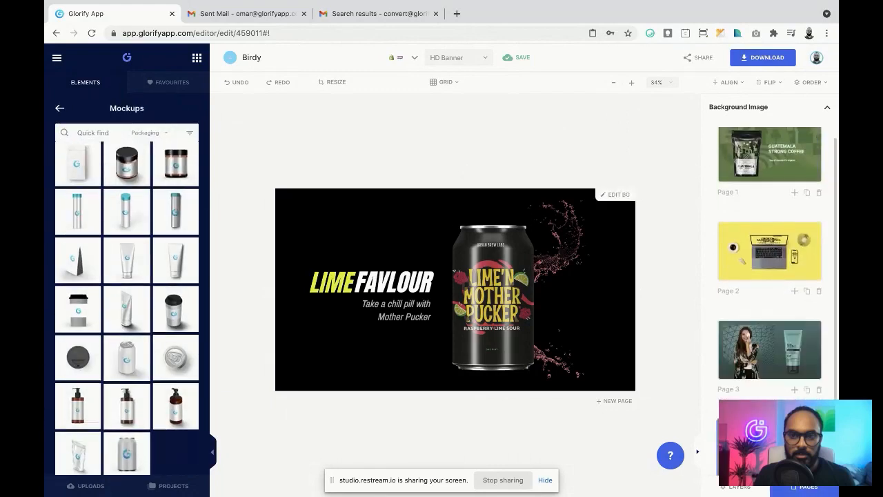
{"action": "left_click", "coordinate": [795, 390]}
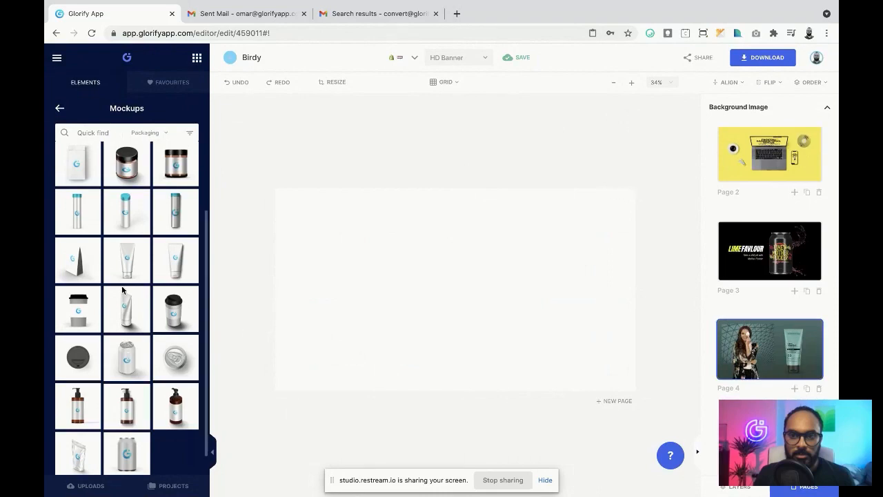
Place a pump bottle, a tall tube with a blue cap and a white paper bag mockup on the blank page
{"action": "left_click", "coordinate": [79, 411]}
{"action": "left_click_drag", "start_coordinate": [357, 311], "coordinate": [396, 326]}
{"action": "left_click", "coordinate": [315, 327]}
{"action": "left_click", "coordinate": [324, 333]}
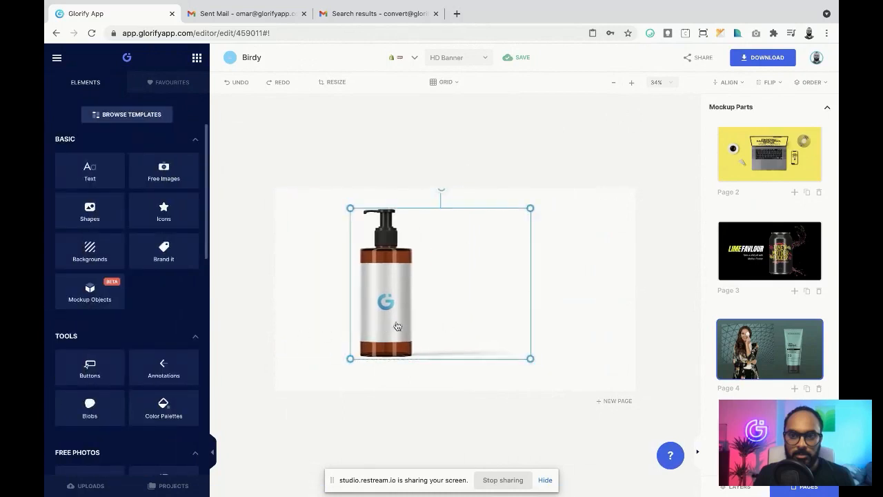
{"action": "left_click", "coordinate": [79, 300]}
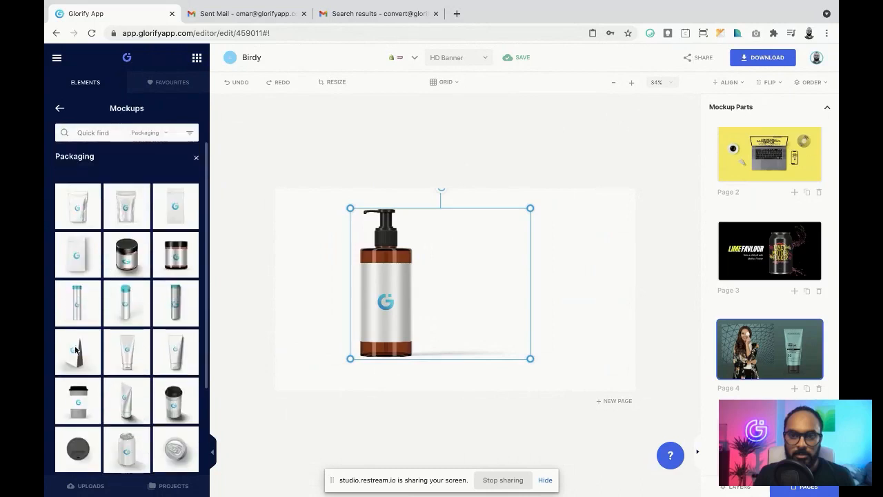
{"action": "left_click_drag", "start_coordinate": [78, 306], "coordinate": [461, 271]}
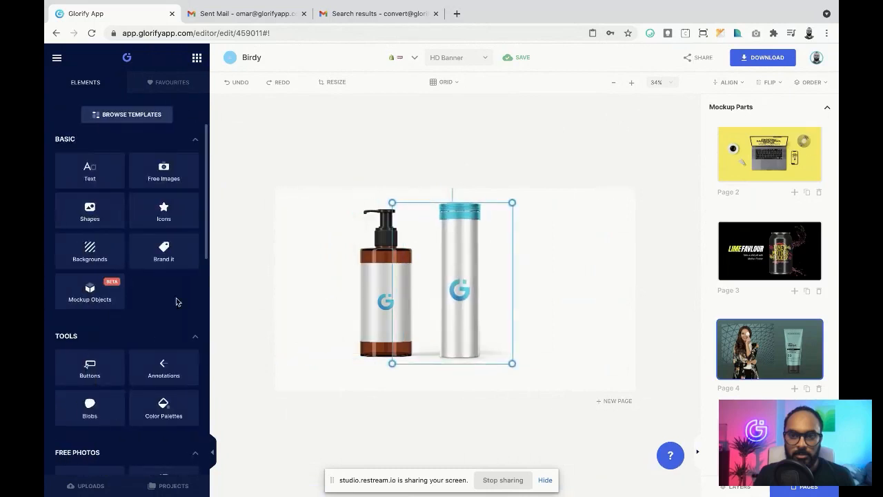
{"action": "left_click", "coordinate": [91, 298]}
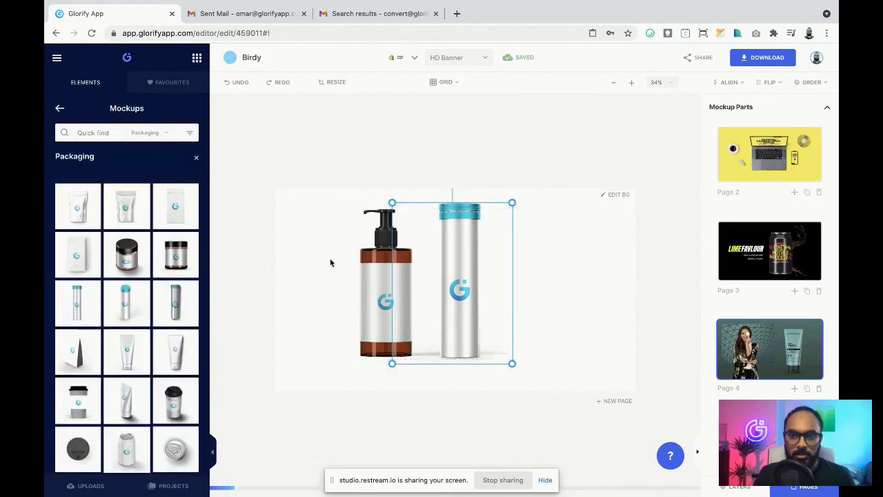
{"action": "left_click_drag", "start_coordinate": [331, 261], "coordinate": [512, 285]}
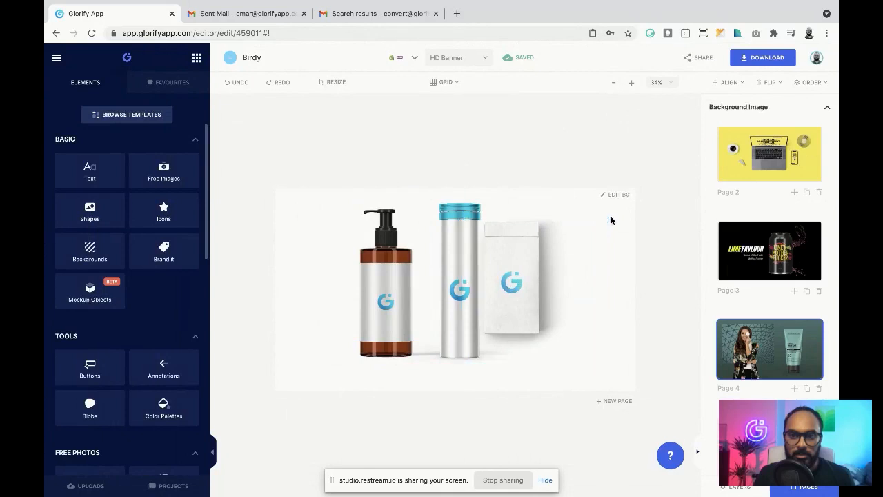
Enlarge the paper bag to match the other mockups' height and space the bottle, tube and bag evenly in a row
{"action": "left_click_drag", "start_coordinate": [604, 221], "coordinate": [664, 184]}
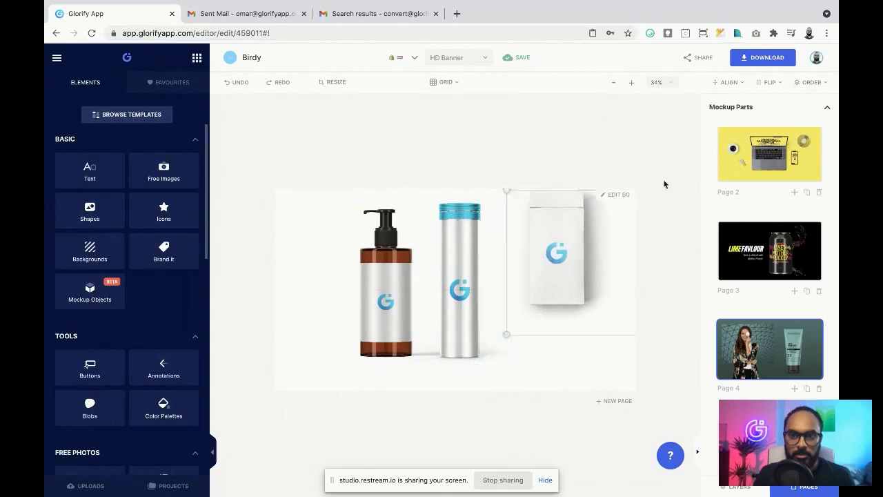
{"action": "left_click", "coordinate": [566, 290]}
{"action": "left_click_drag", "start_coordinate": [525, 339], "coordinate": [475, 388]}
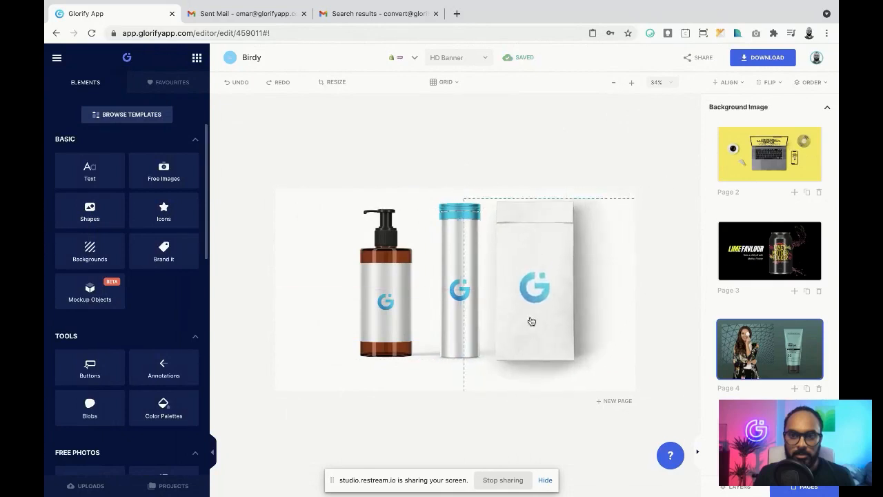
{"action": "left_click_drag", "start_coordinate": [386, 322], "coordinate": [333, 315]}
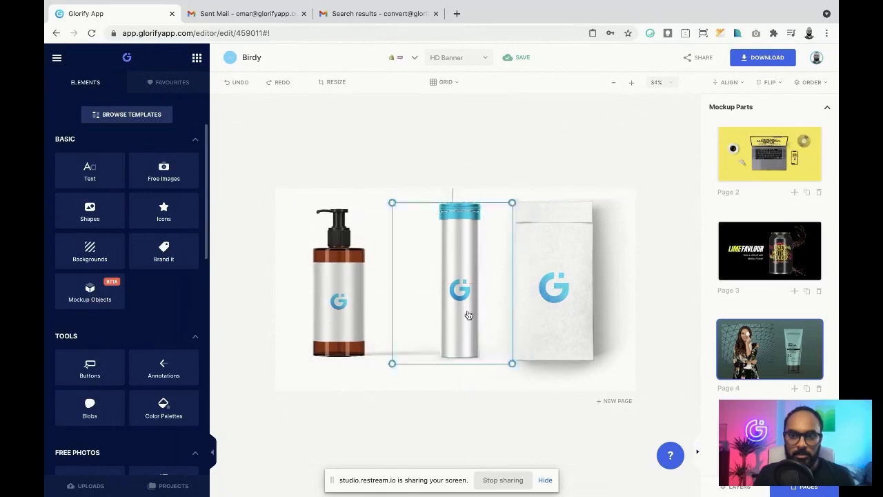
{"action": "left_click_drag", "start_coordinate": [469, 315], "coordinate": [429, 316]}
{"action": "left_click_drag", "start_coordinate": [556, 311], "coordinate": [543, 311]}
Open the pump bottle's label content for editing and delete the placeholder logo
{"action": "left_click", "coordinate": [338, 305]}
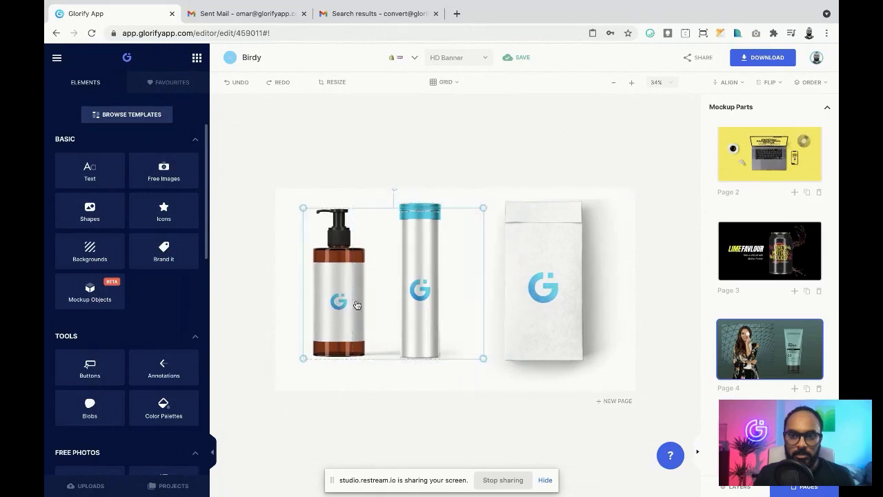
{"action": "left_click", "coordinate": [798, 487]}
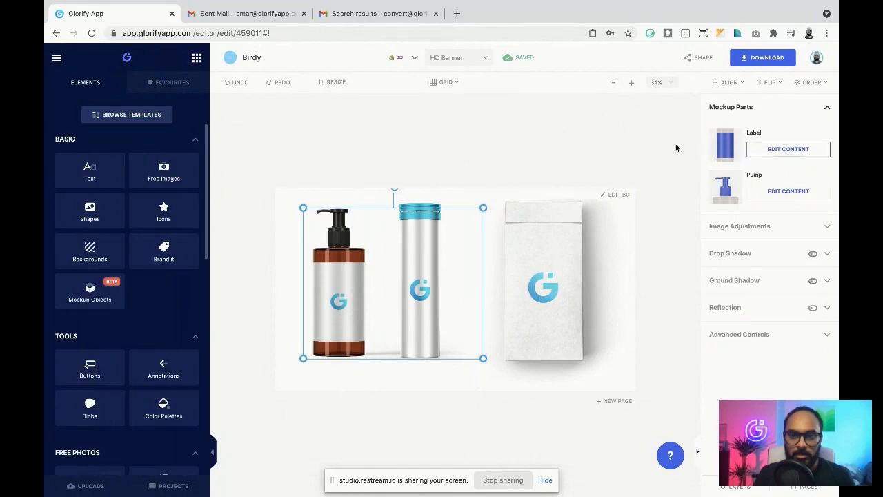
{"action": "left_click", "coordinate": [787, 149]}
{"action": "left_click", "coordinate": [456, 291]}
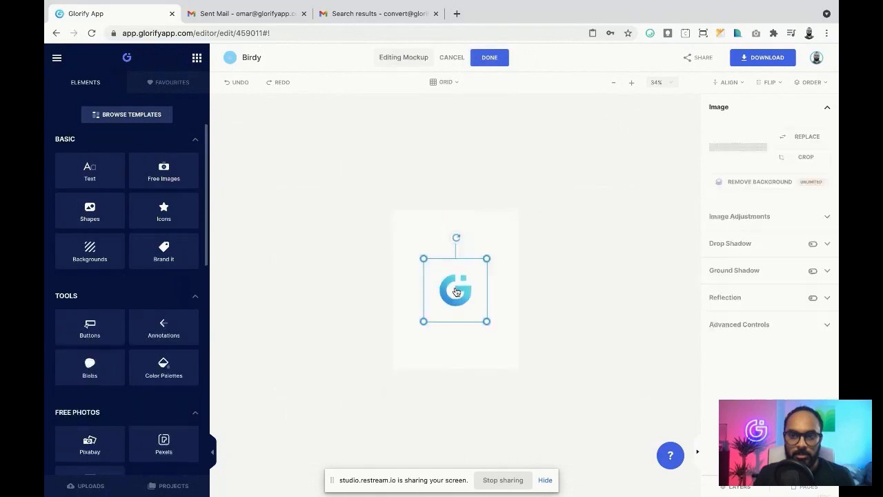
{"action": "key", "text": "Delete"}
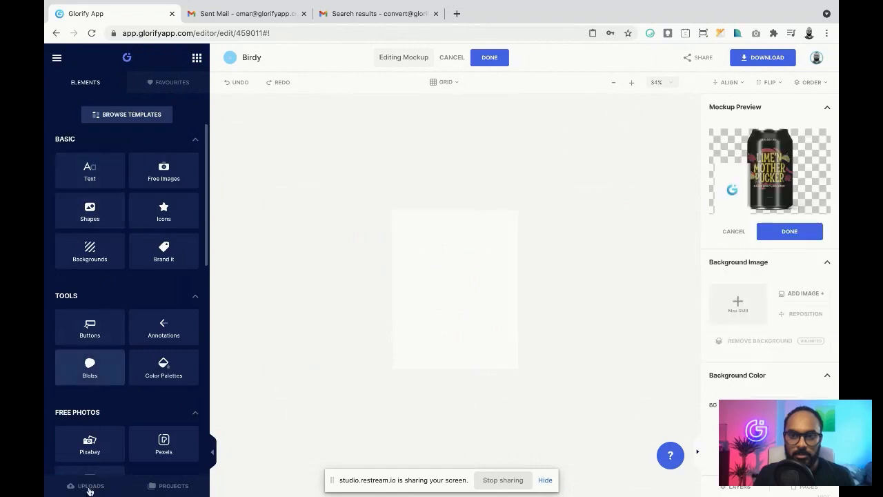
Place the uploaded teal "care market" artwork on the label, enlarged and positioned so its text fills the label area
{"action": "left_click", "coordinate": [90, 486]}
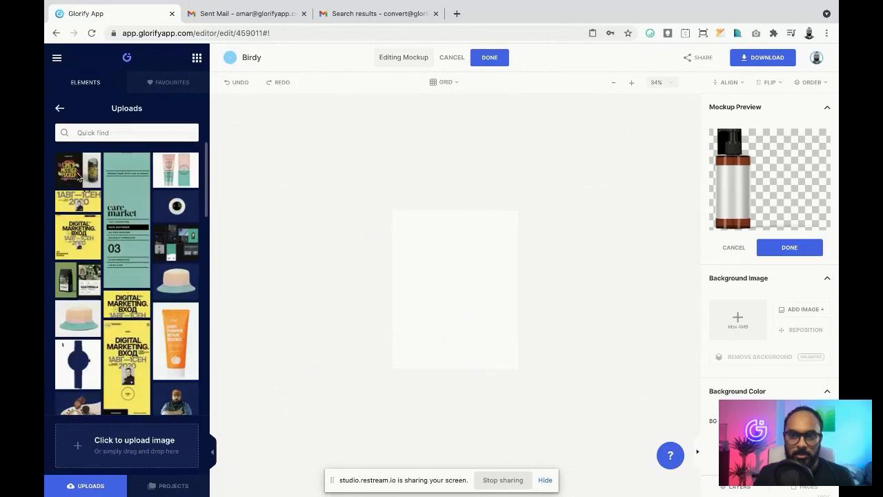
{"action": "left_click", "coordinate": [130, 188]}
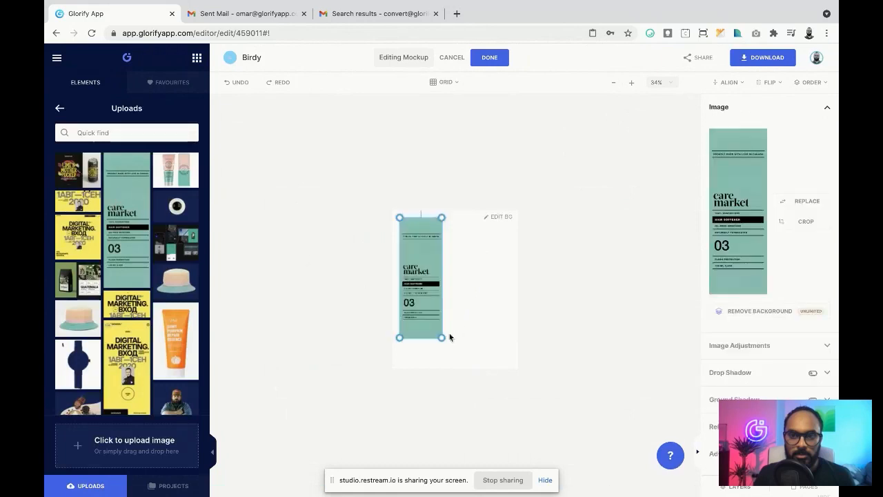
{"action": "left_click_drag", "start_coordinate": [442, 337], "coordinate": [588, 457]}
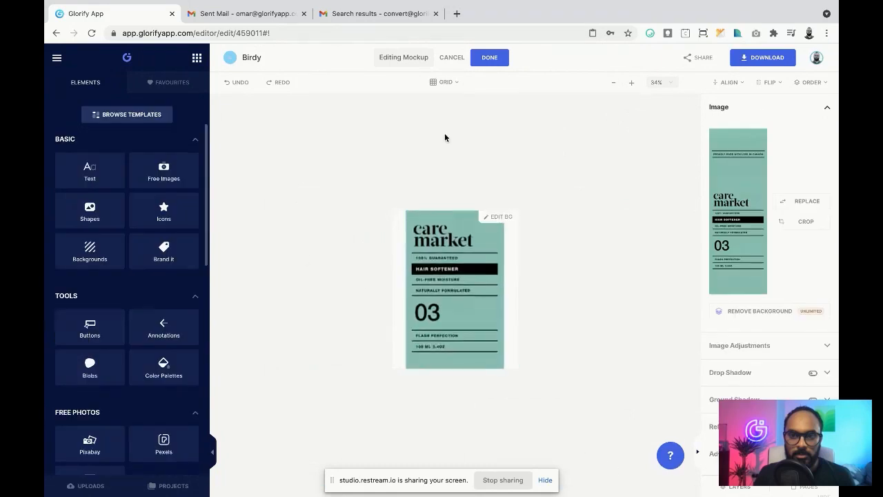
{"action": "left_click_drag", "start_coordinate": [444, 134], "coordinate": [445, 142]}
{"action": "left_click", "coordinate": [445, 145]}
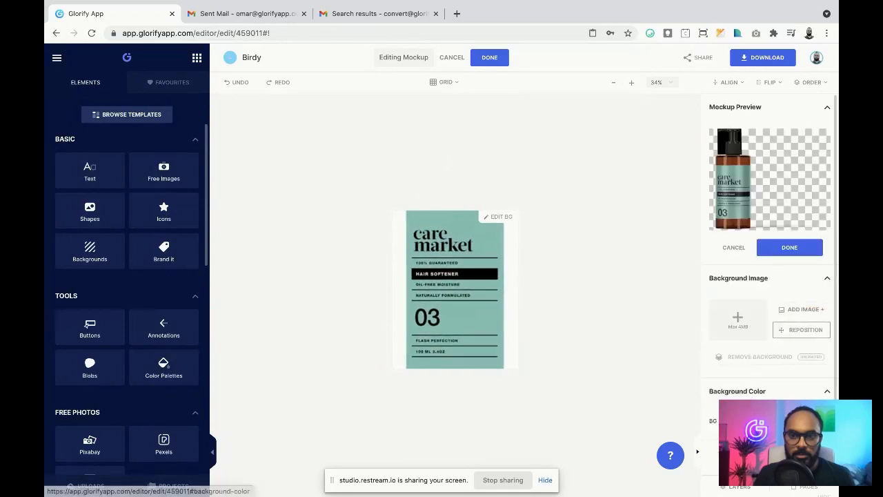
Fill the label background with the teal sampled from the artwork and apply the finished label to the pump bottle
{"action": "left_click", "coordinate": [733, 419]}
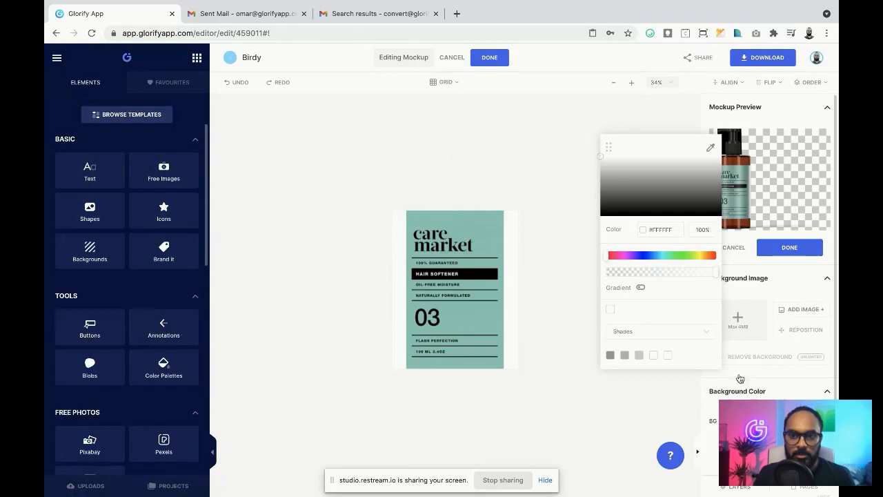
{"action": "left_click", "coordinate": [711, 147]}
{"action": "left_click", "coordinate": [500, 221]}
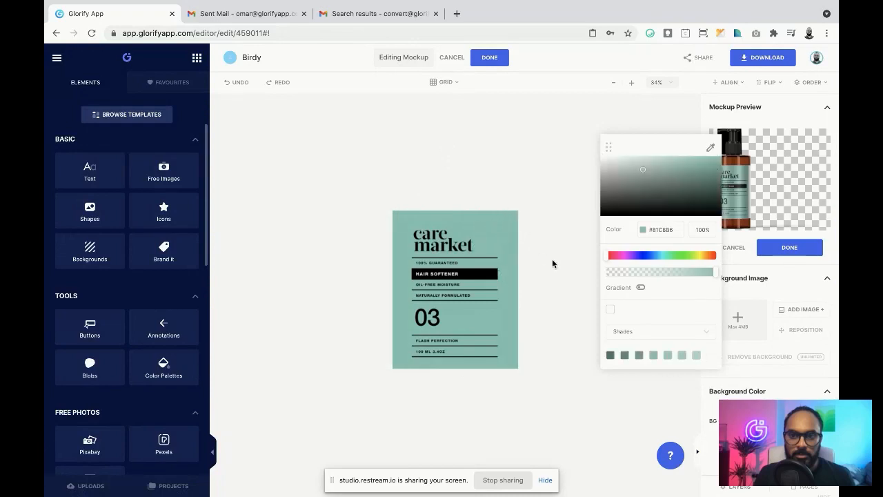
{"action": "left_click", "coordinate": [553, 260]}
{"action": "left_click", "coordinate": [489, 58]}
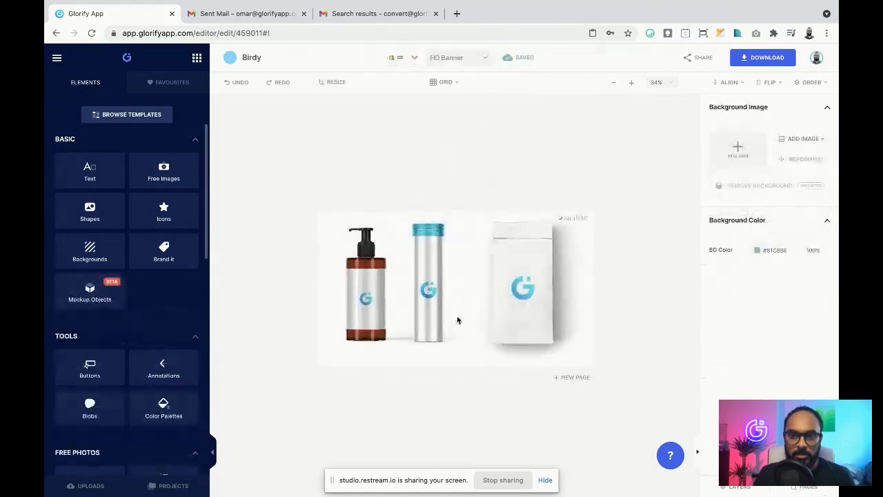
Open the paper bag's label content, add the uploaded Guatemala coffee image and delete the placeholder logo
{"action": "left_click", "coordinate": [407, 297]}
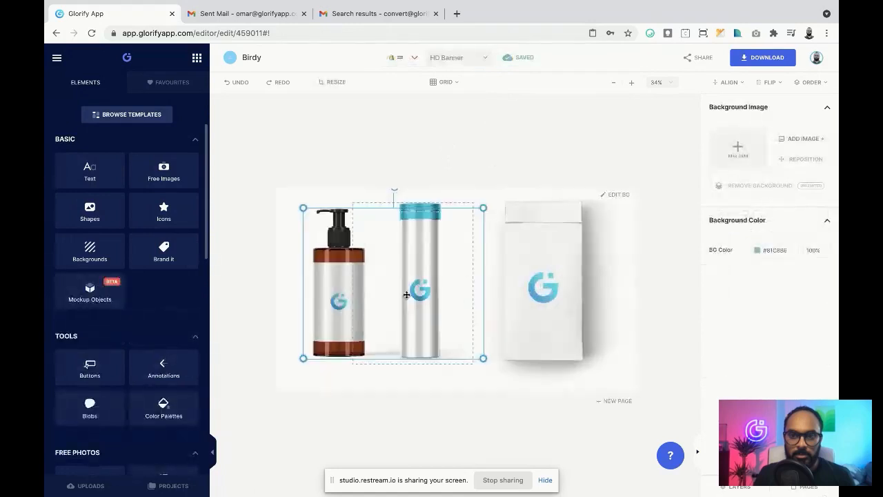
{"action": "left_click", "coordinate": [536, 280]}
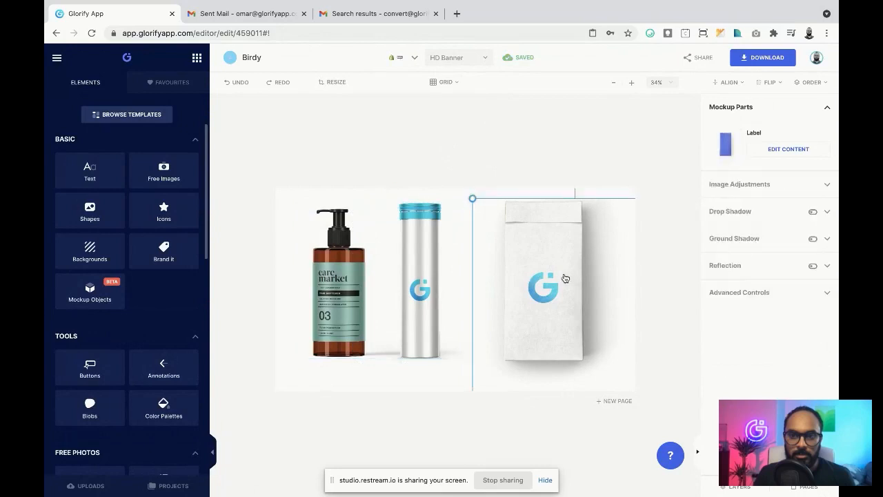
{"action": "left_click", "coordinate": [783, 151]}
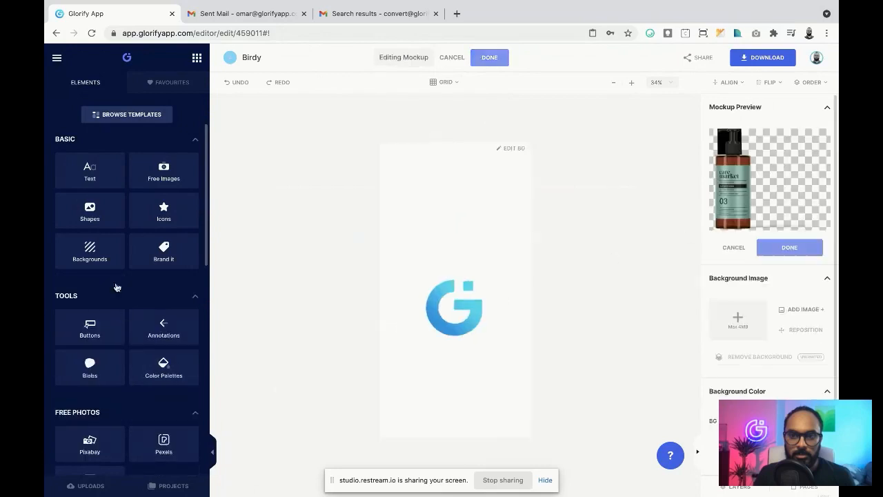
{"action": "left_click", "coordinate": [86, 483]}
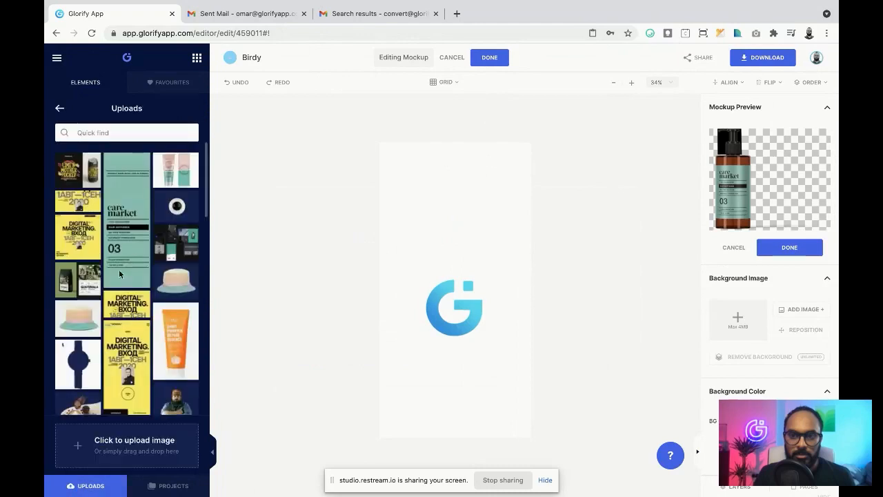
{"action": "left_click", "coordinate": [469, 308]}
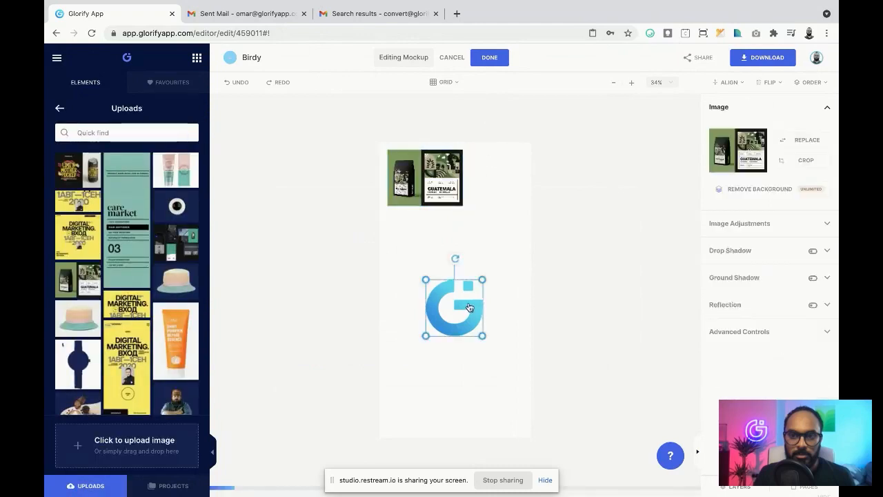
{"action": "key", "text": "Delete"}
Crop the Guatemala coffee image to its black-bordered label artwork and enlarge it across the paper bag's label area
{"action": "double_click", "coordinate": [395, 203]}
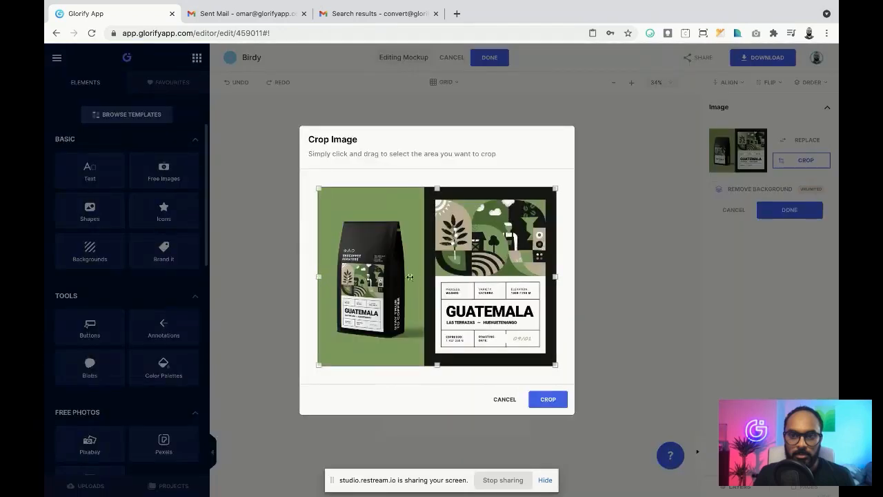
{"action": "left_click_drag", "start_coordinate": [423, 274], "coordinate": [428, 274]}
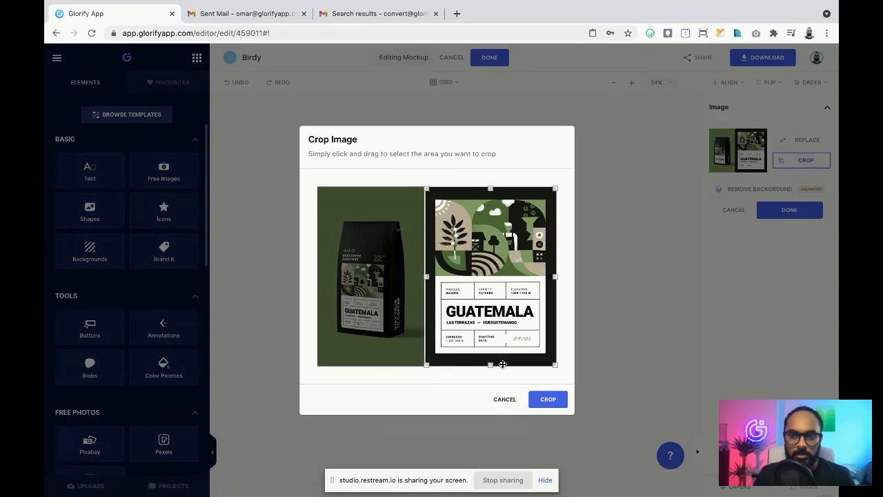
{"action": "left_click", "coordinate": [548, 398]}
Fill the label background with the near-black sampled from the artwork's border and apply the finished label to the paper bag
{"action": "scroll", "coordinate": [758, 366], "scroll_direction": "down", "scroll_amount": 2}
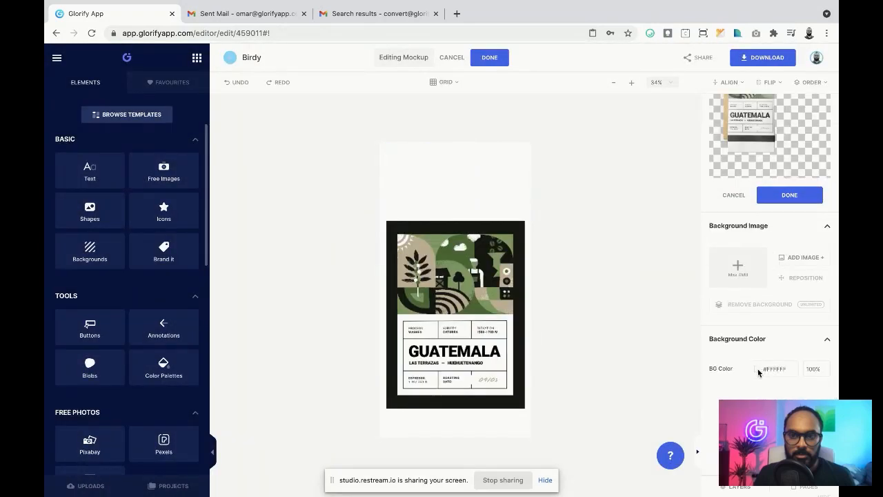
{"action": "left_click", "coordinate": [757, 370]}
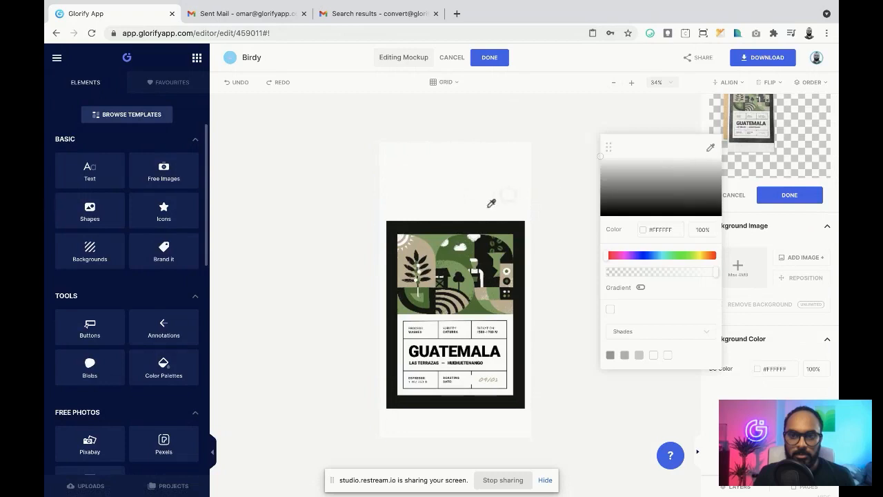
{"action": "left_click", "coordinate": [476, 226]}
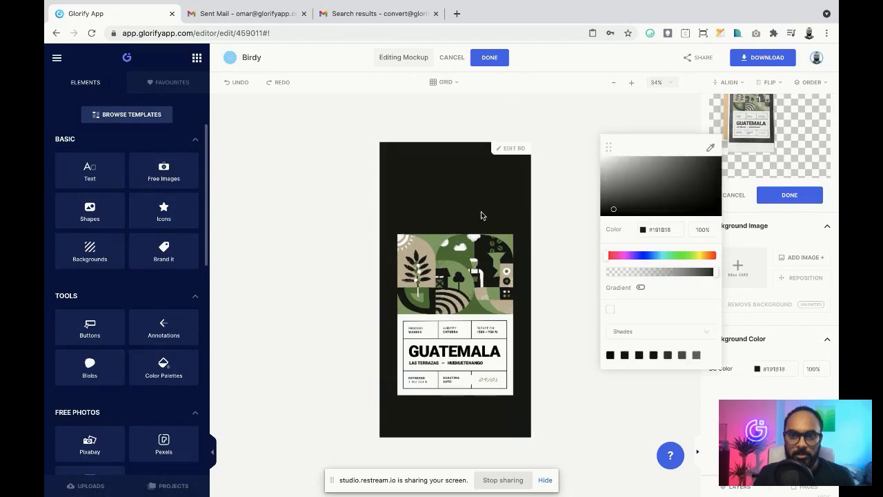
{"action": "left_click", "coordinate": [758, 236]}
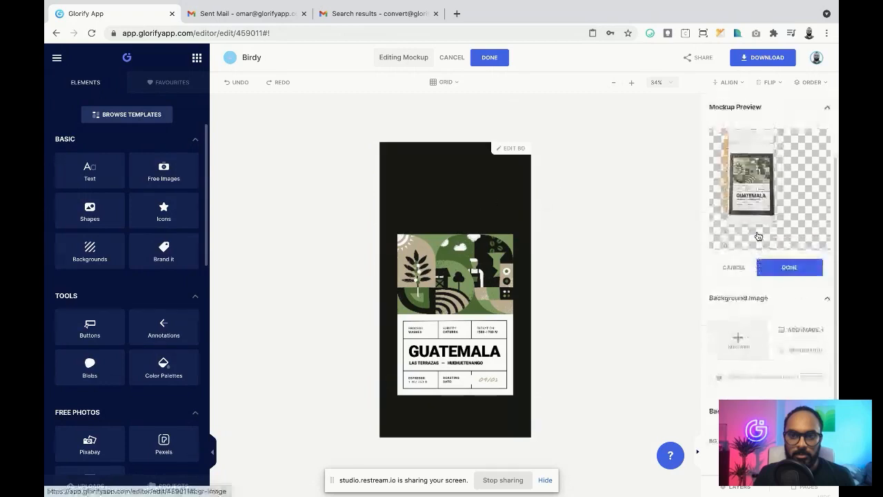
{"action": "left_click", "coordinate": [488, 59]}
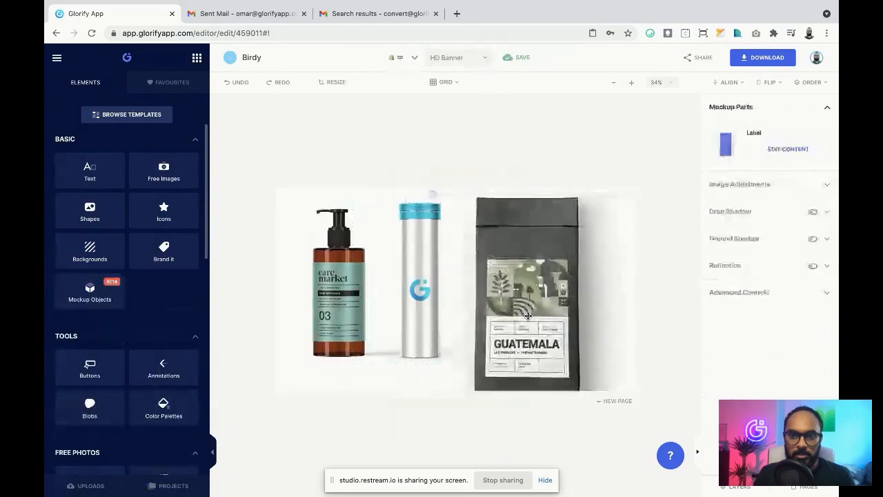
Raise the paper bag mockup's contrast to 0.11 in its image adjustments
{"action": "left_click", "coordinate": [459, 156]}
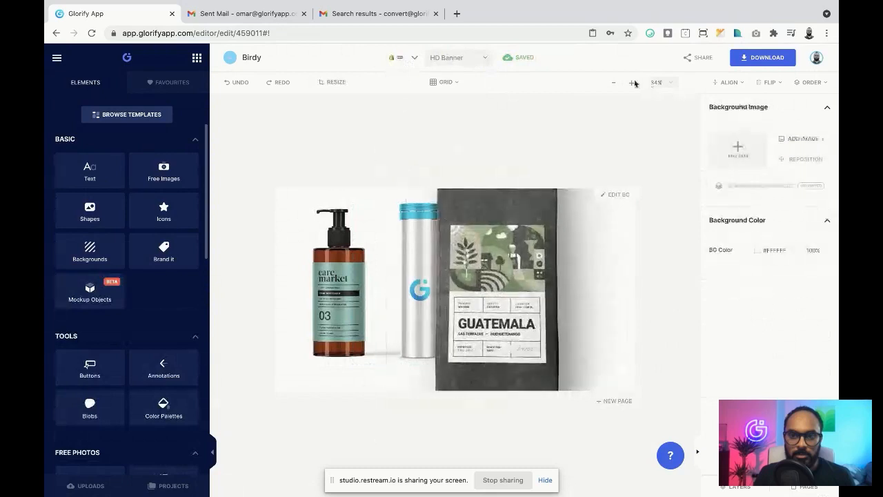
{"action": "left_click", "coordinate": [631, 83]}
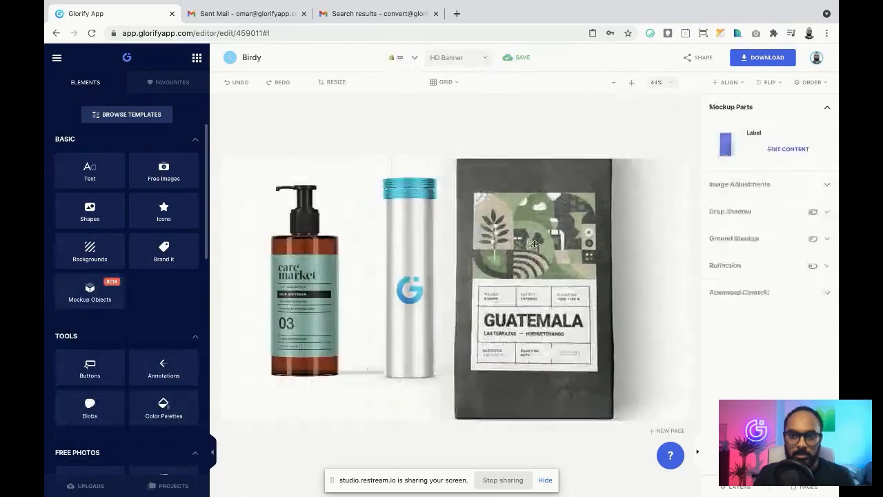
{"action": "left_click", "coordinate": [747, 184]}
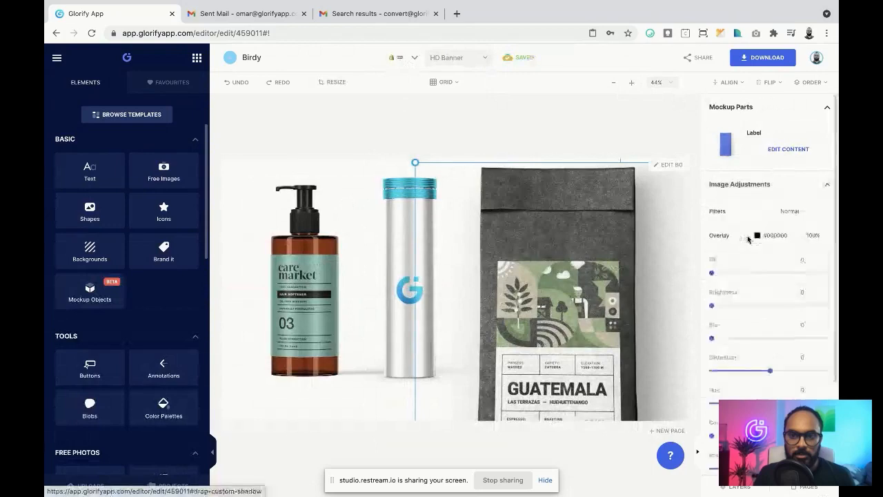
{"action": "scroll", "coordinate": [742, 308], "scroll_direction": "down", "scroll_amount": 1}
{"action": "scroll", "coordinate": [741, 310], "scroll_direction": "down", "scroll_amount": 1}
{"action": "left_click_drag", "start_coordinate": [712, 334], "coordinate": [724, 335]}
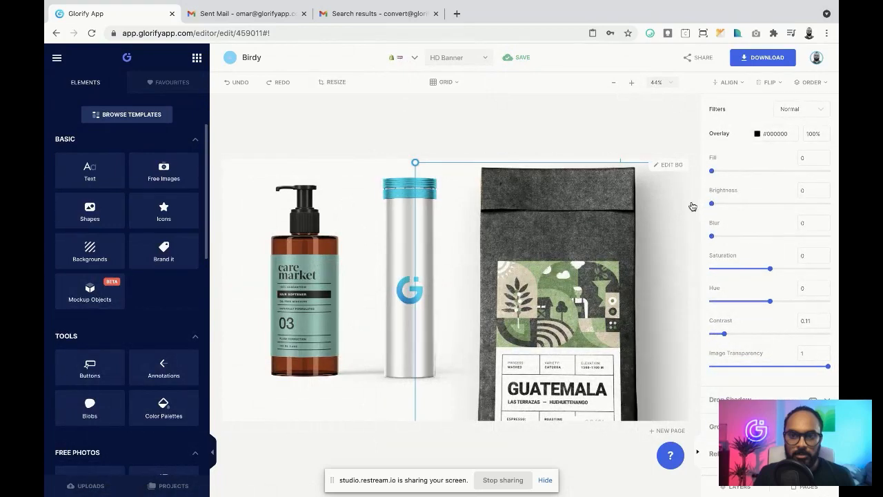
Scale the paper bag down to about the bottles' height and place it beside the metallic bottle on the banner
{"action": "left_click_drag", "start_coordinate": [573, 278], "coordinate": [573, 375]}
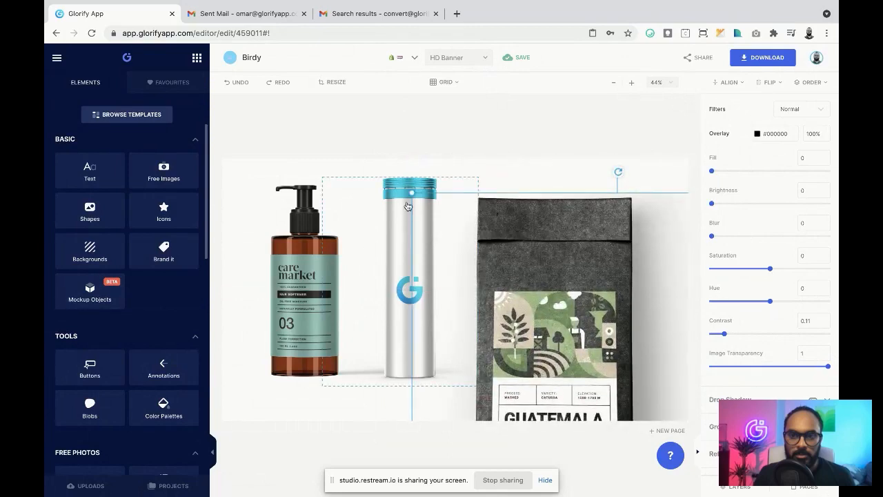
{"action": "left_click_drag", "start_coordinate": [411, 191], "coordinate": [516, 262]}
{"action": "left_click_drag", "start_coordinate": [592, 344], "coordinate": [572, 225]}
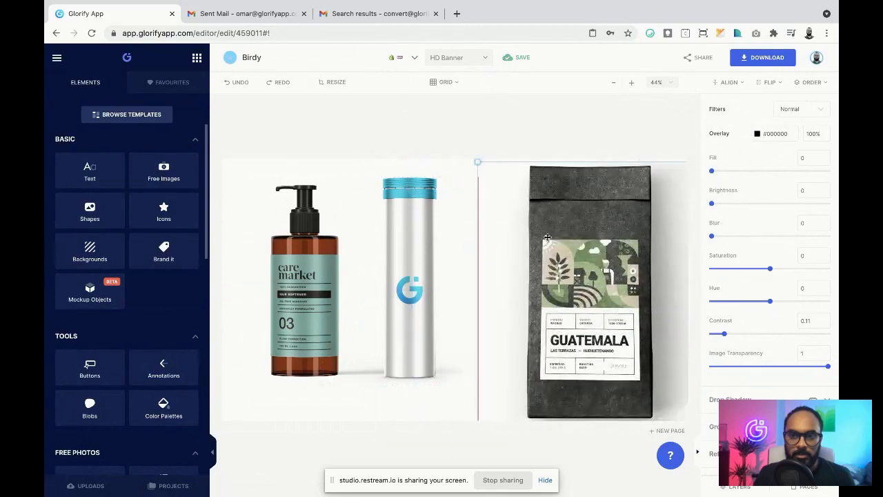
{"action": "left_click", "coordinate": [418, 278]}
{"action": "left_click", "coordinate": [499, 176]}
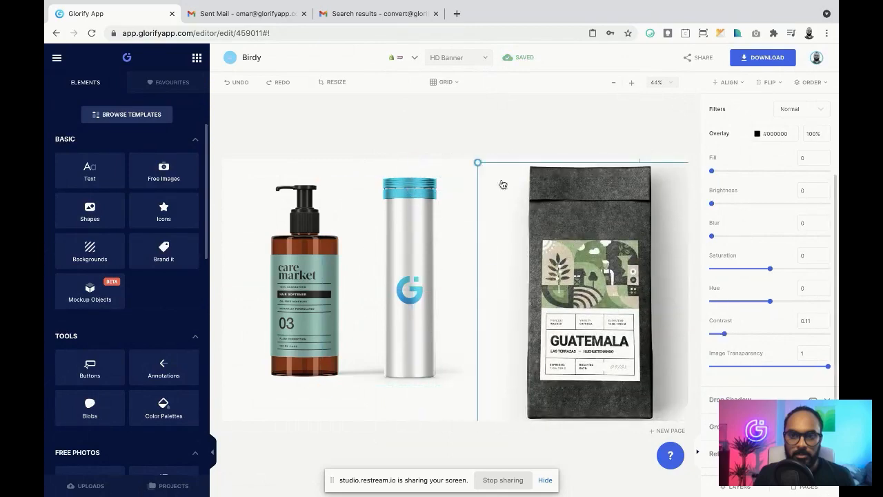
{"action": "left_click_drag", "start_coordinate": [477, 163], "coordinate": [563, 247]}
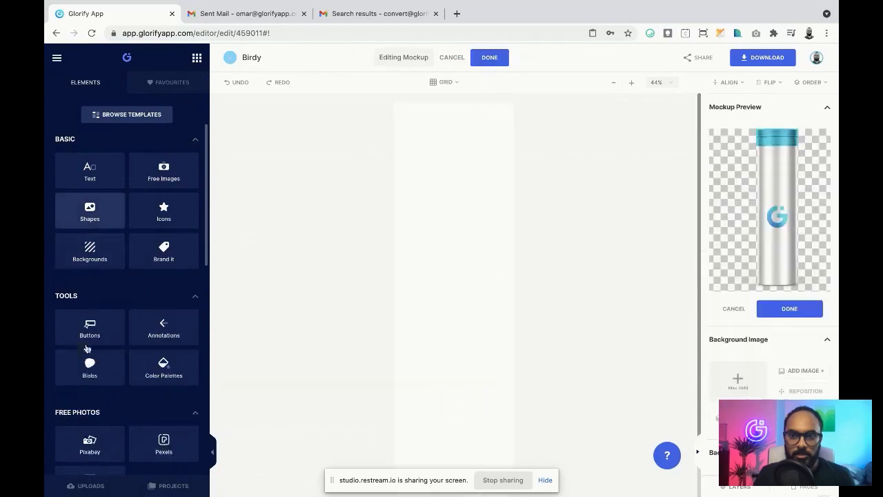
Replace the metallic bottle's placeholder logo with the uploaded pink and teal Care Market image, enlarged so its box artwork fits the label
{"action": "left_click", "coordinate": [85, 486]}
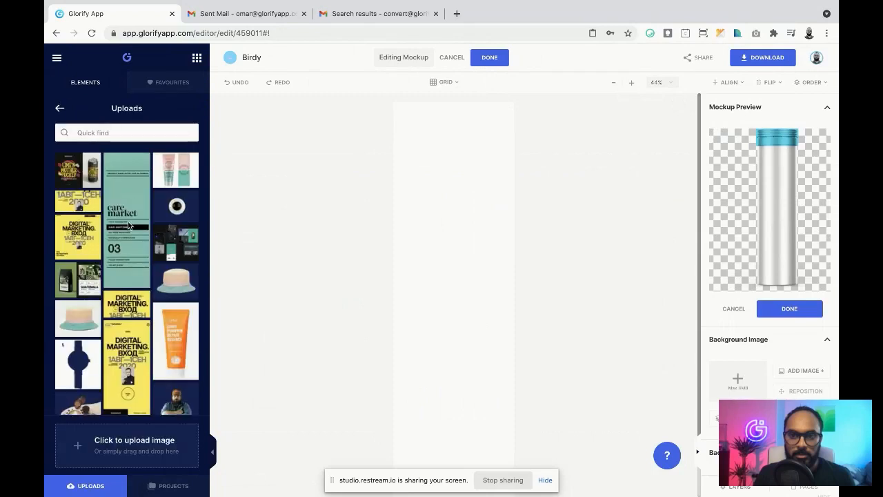
{"action": "left_click", "coordinate": [185, 177]}
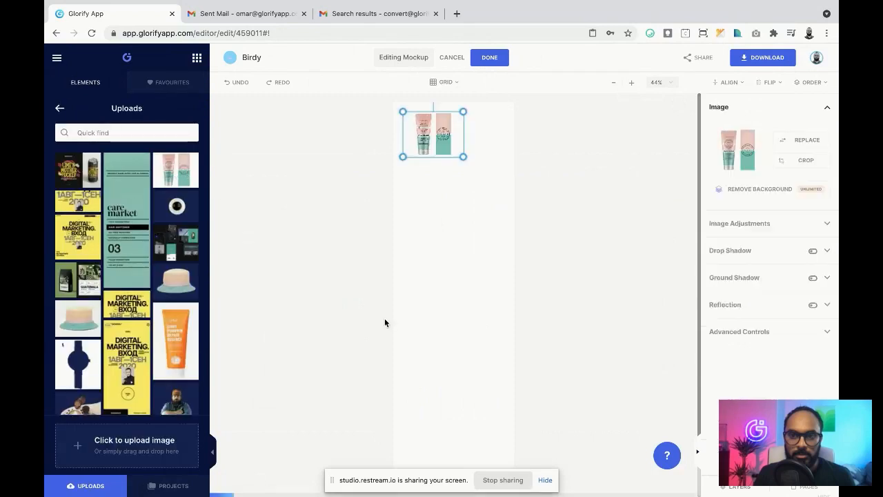
{"action": "left_click_drag", "start_coordinate": [464, 157], "coordinate": [799, 409]}
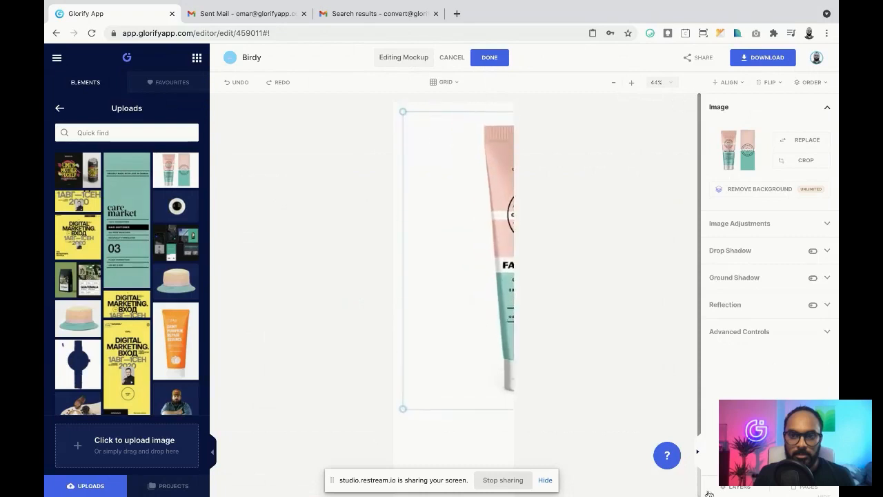
{"action": "left_click_drag", "start_coordinate": [497, 325], "coordinate": [277, 371]}
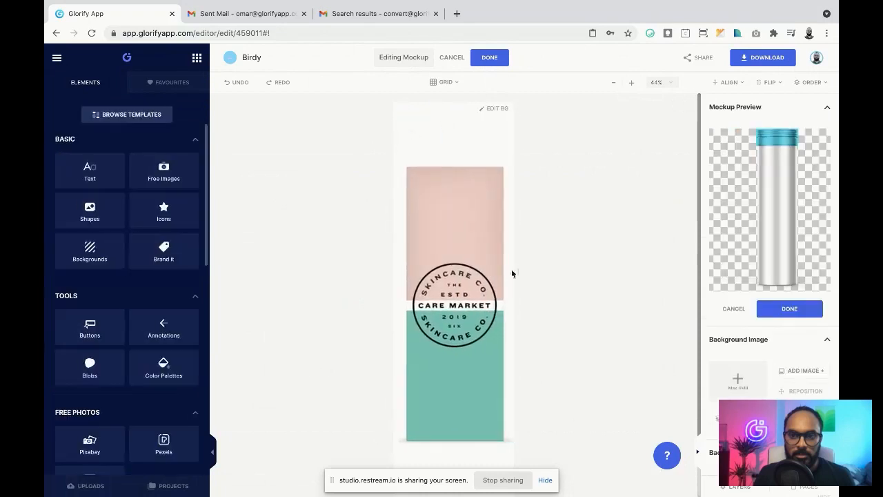
Move the Care Market artwork up on the label, fill the label background with matching teal and apply it to the metallic bottle
{"action": "left_click_drag", "start_coordinate": [481, 289], "coordinate": [475, 258]}
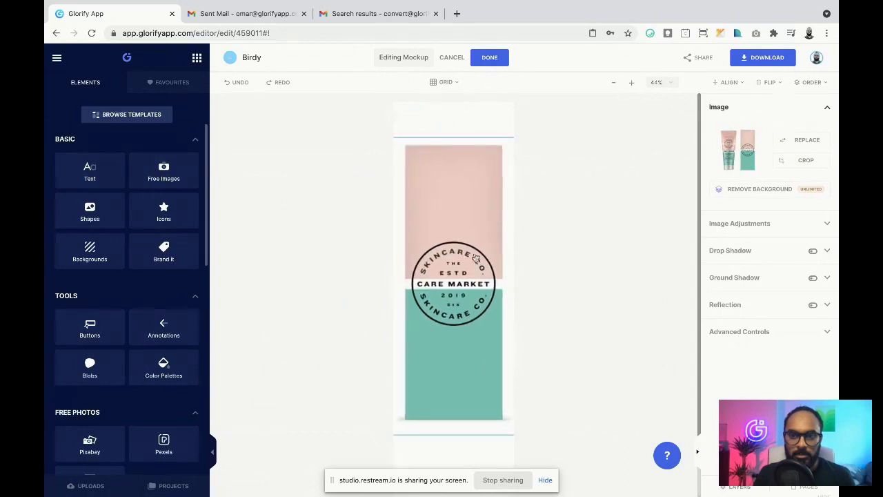
{"action": "left_click", "coordinate": [460, 124]}
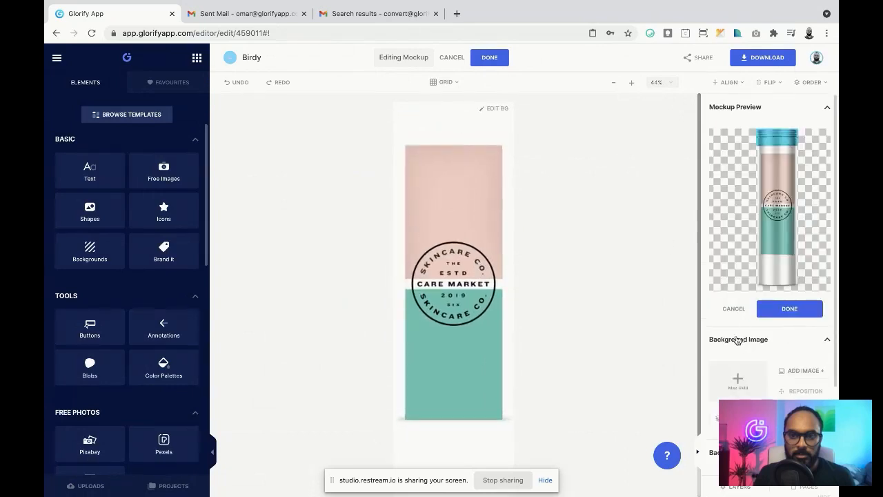
{"action": "left_click", "coordinate": [489, 57]}
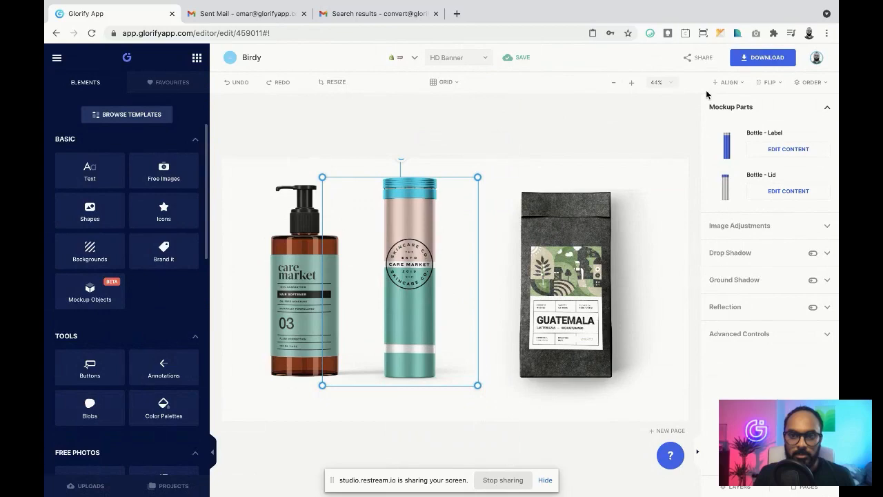
Display the thumbnail overview of the design's pages
{"action": "left_click", "coordinate": [732, 84]}
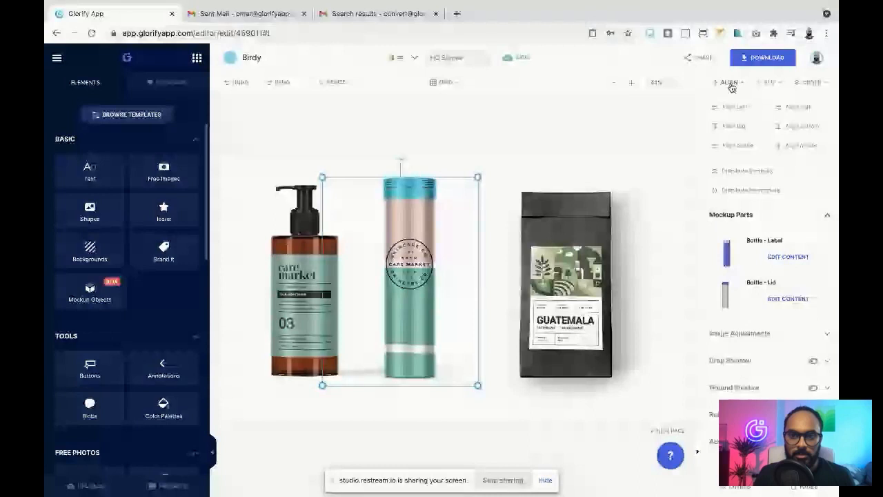
{"action": "left_click", "coordinate": [803, 487]}
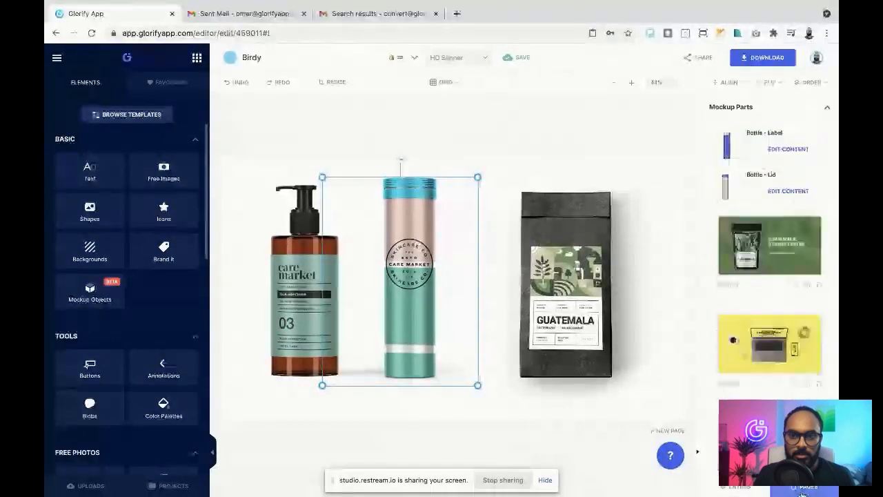
{"action": "left_click", "coordinate": [802, 493]}
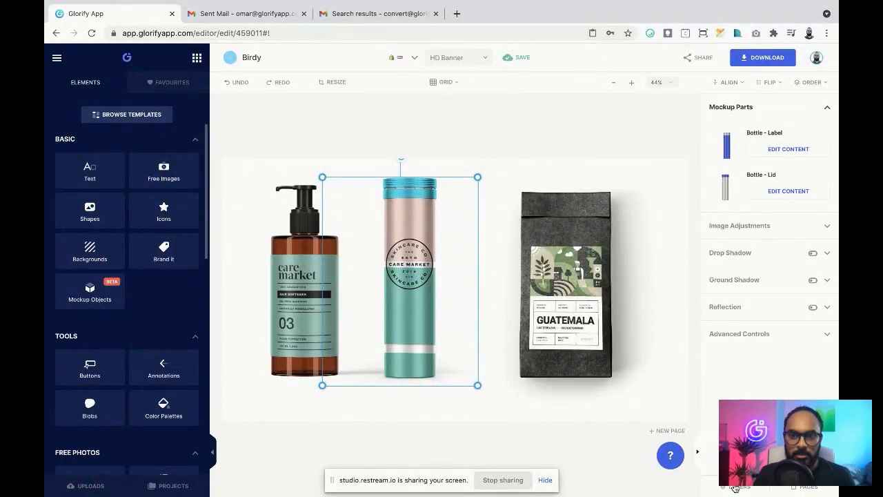
{"action": "left_click", "coordinate": [785, 488]}
{"action": "left_click", "coordinate": [785, 488]}
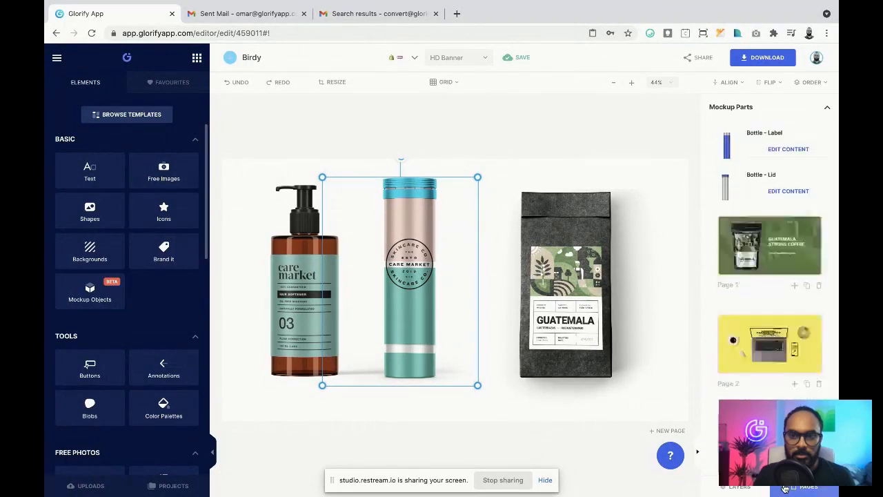